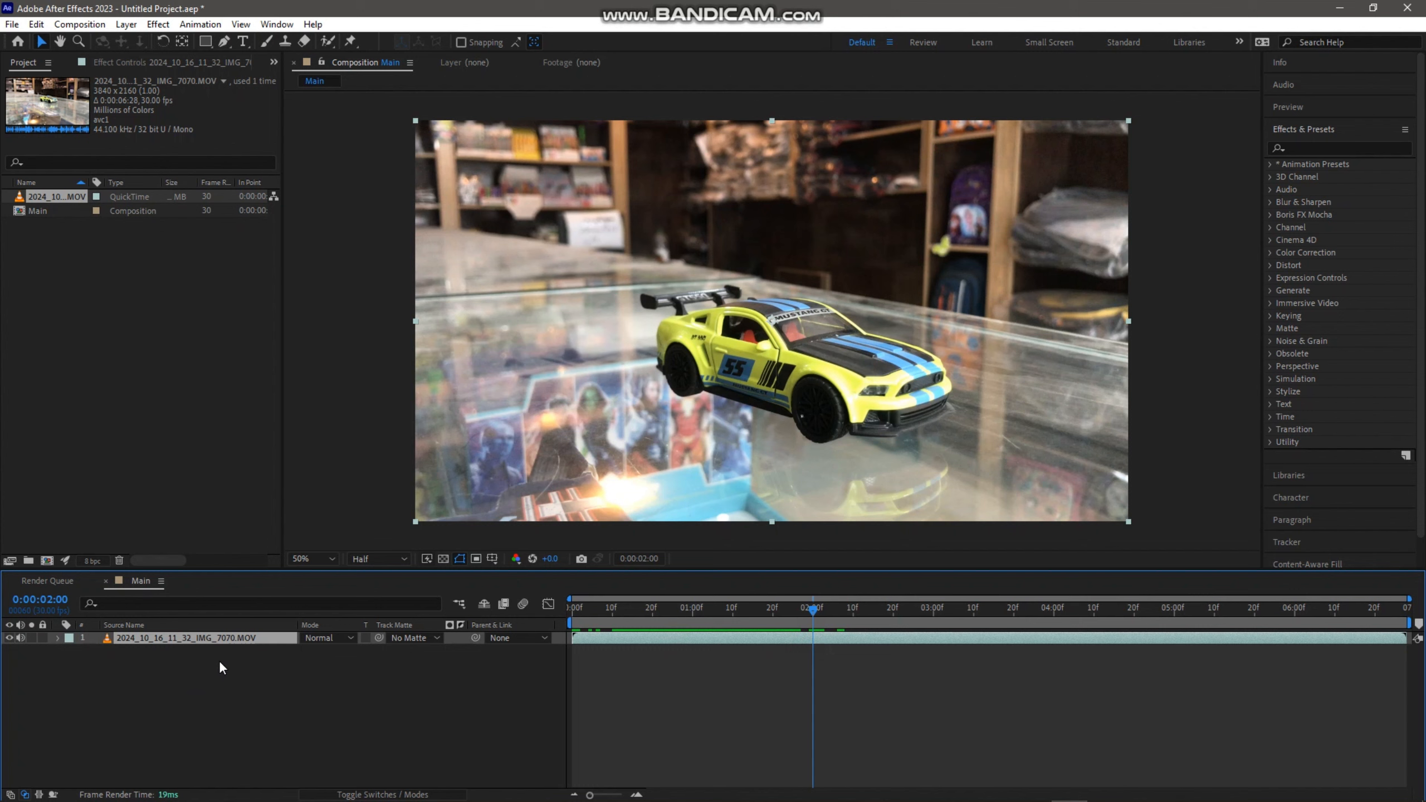
Duplicate the footage layer, naming the copy ROTO, and trim the copy's start to 0:00:02:00.
key(ctrl+d)
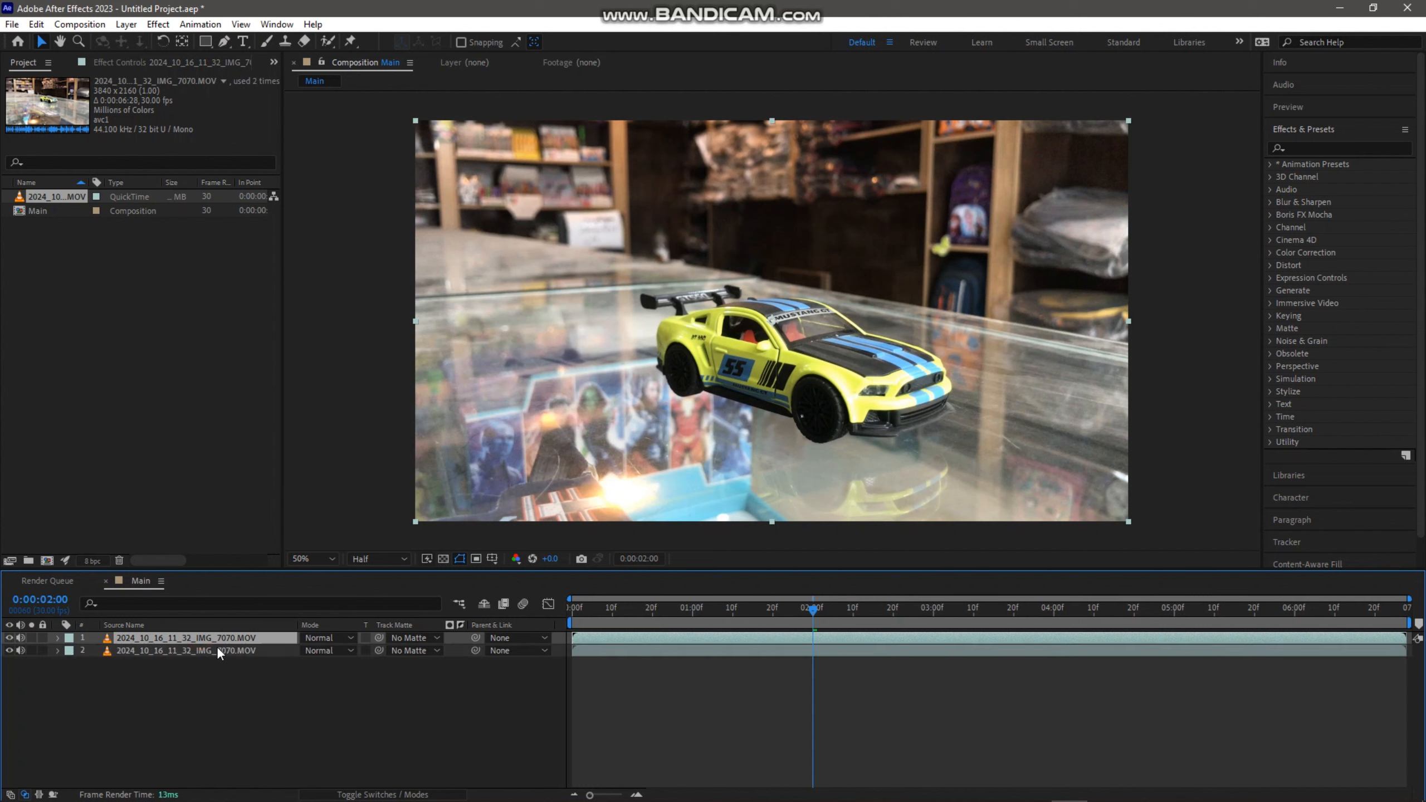
key(Return)
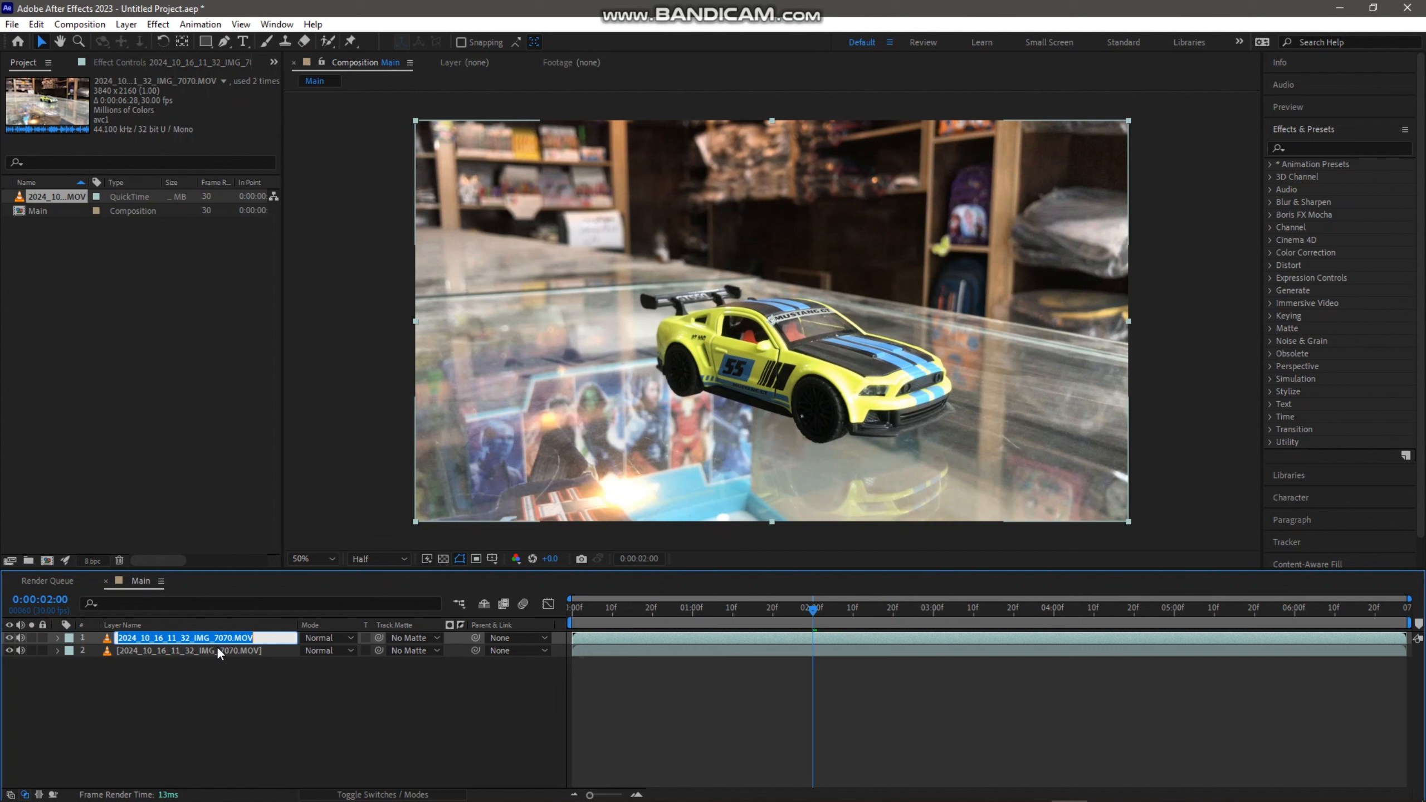
text(ROTO)
key(Return)
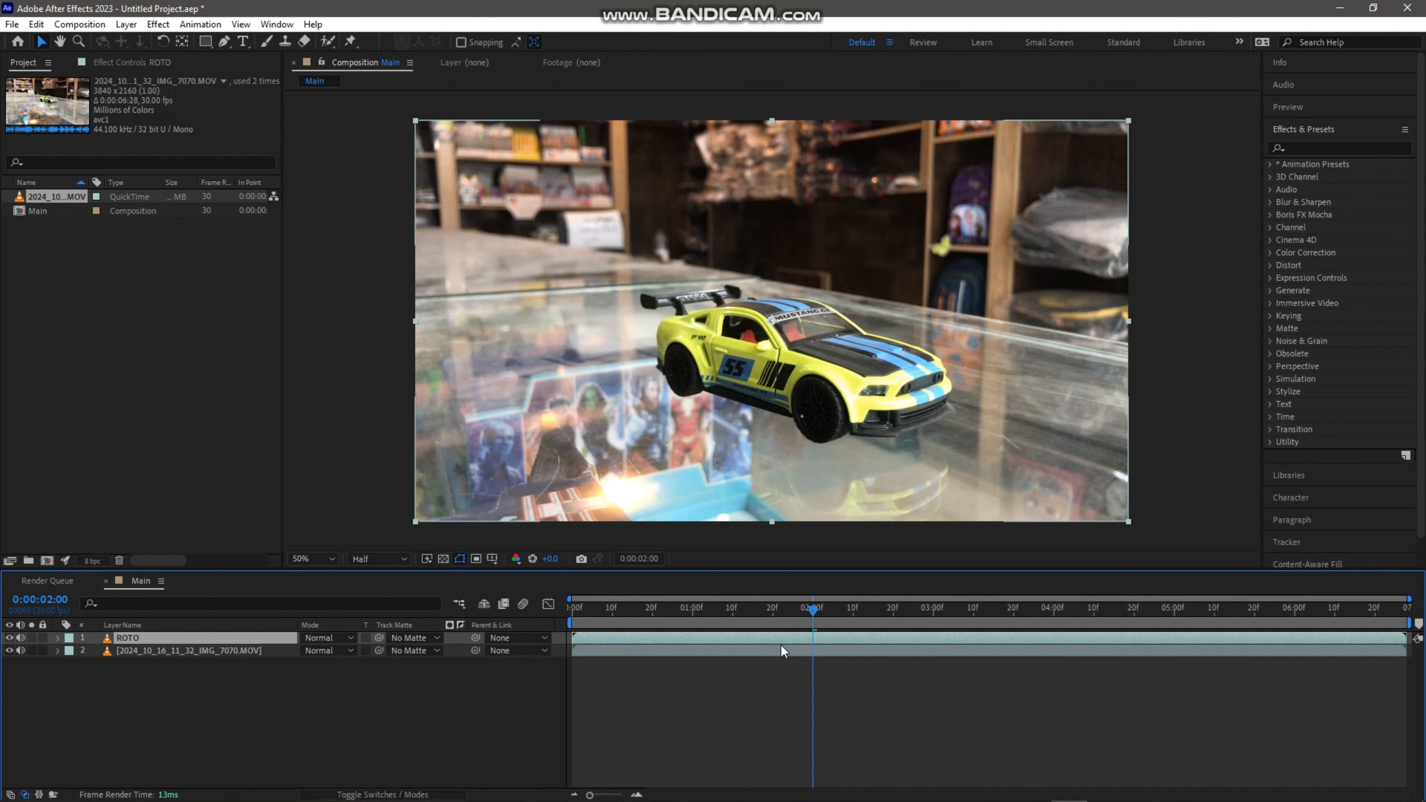
key(alt+bracketleft)
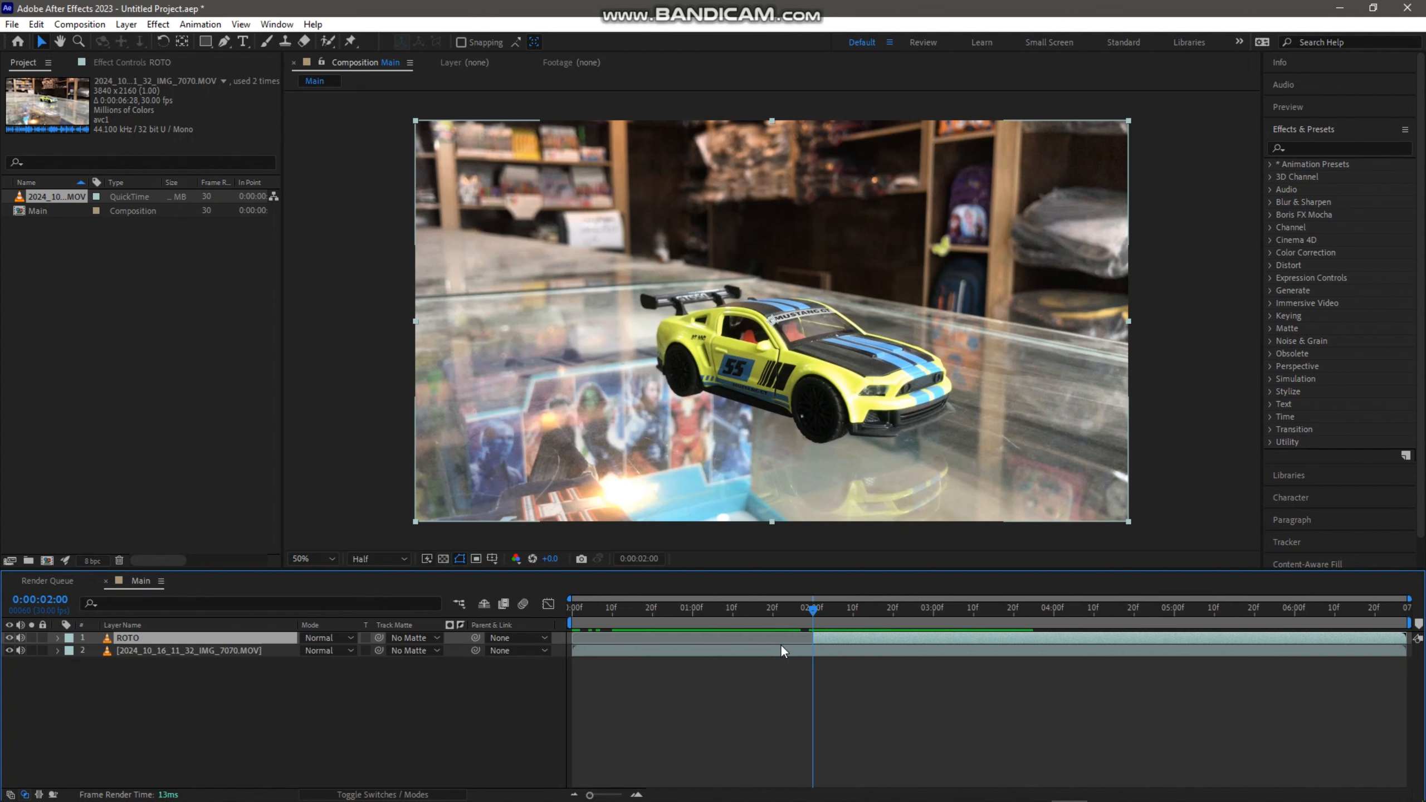
Open the ROTO layer and use the Roto Brush to select the whole toy car, including its windows and side stripes.
double_click(218, 639)
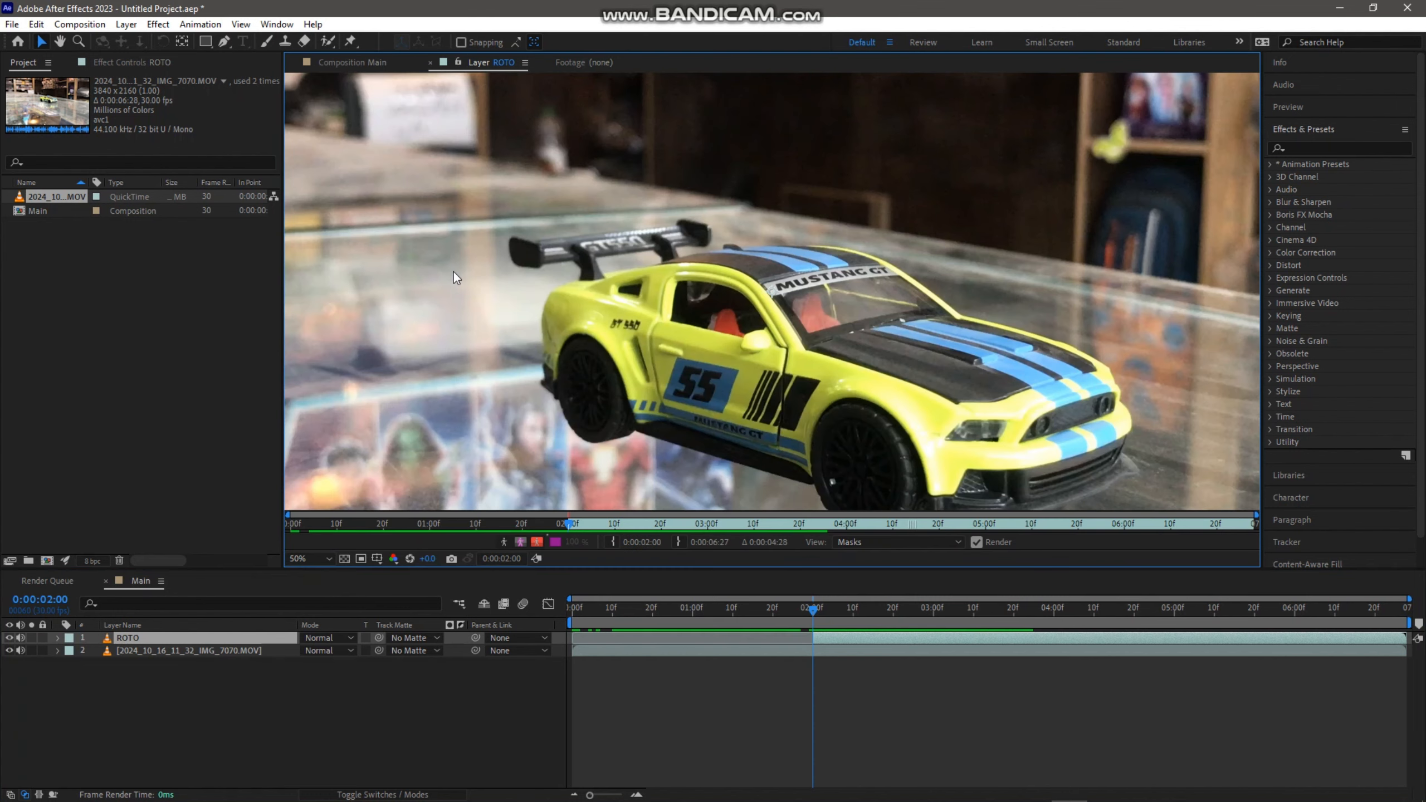
click(328, 41)
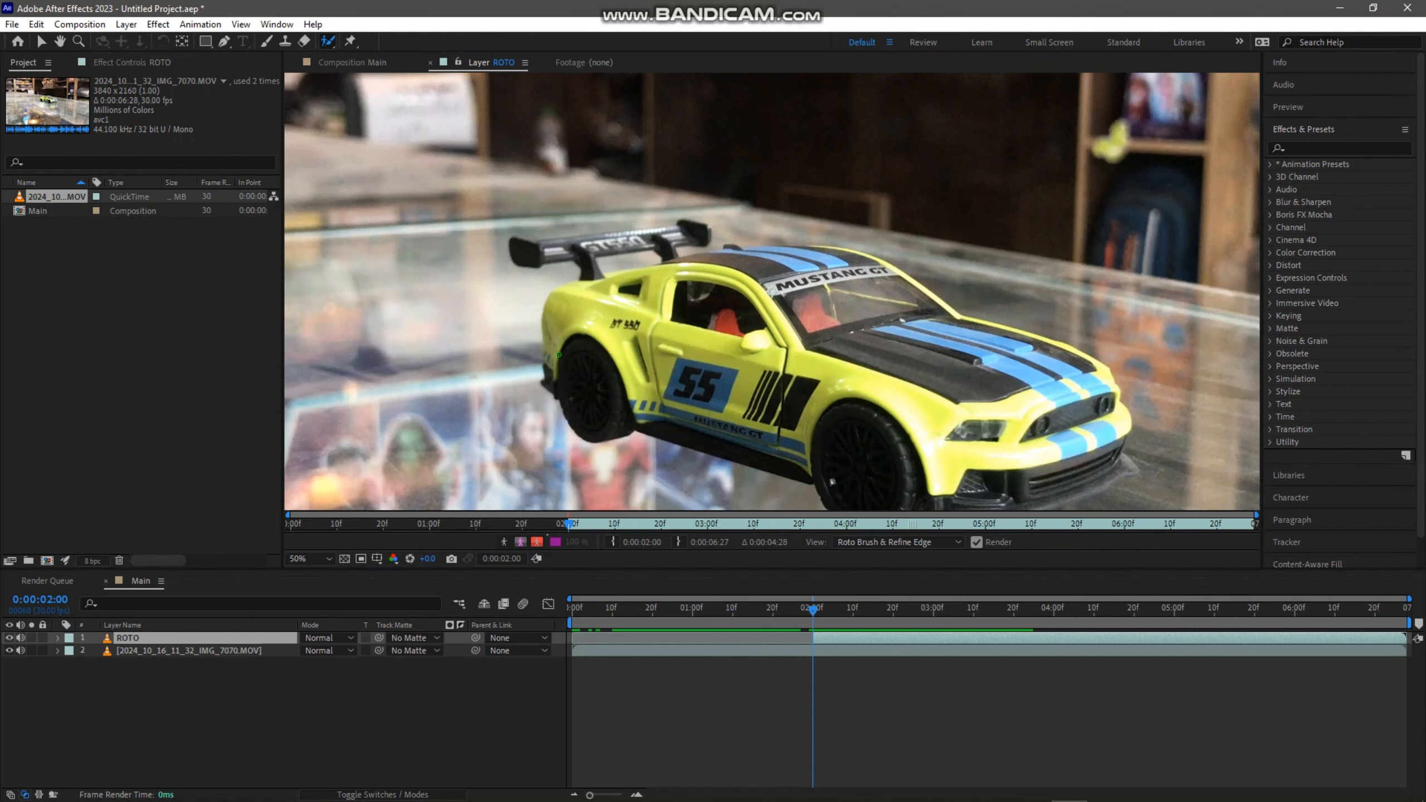
mouse_move(611, 396)
mouse_down()
mouse_move(560, 252)
mouse_move(540, 252)
mouse_move(662, 228)
mouse_move(684, 261)
mouse_move(725, 245)
mouse_move(863, 254)
mouse_move(1047, 359)
mouse_move(1133, 439)
mouse_move(1130, 461)
mouse_move(1071, 481)
mouse_move(998, 486)
mouse_move(851, 472)
mouse_move(791, 428)
mouse_move(743, 438)
mouse_move(619, 408)
mouse_up()
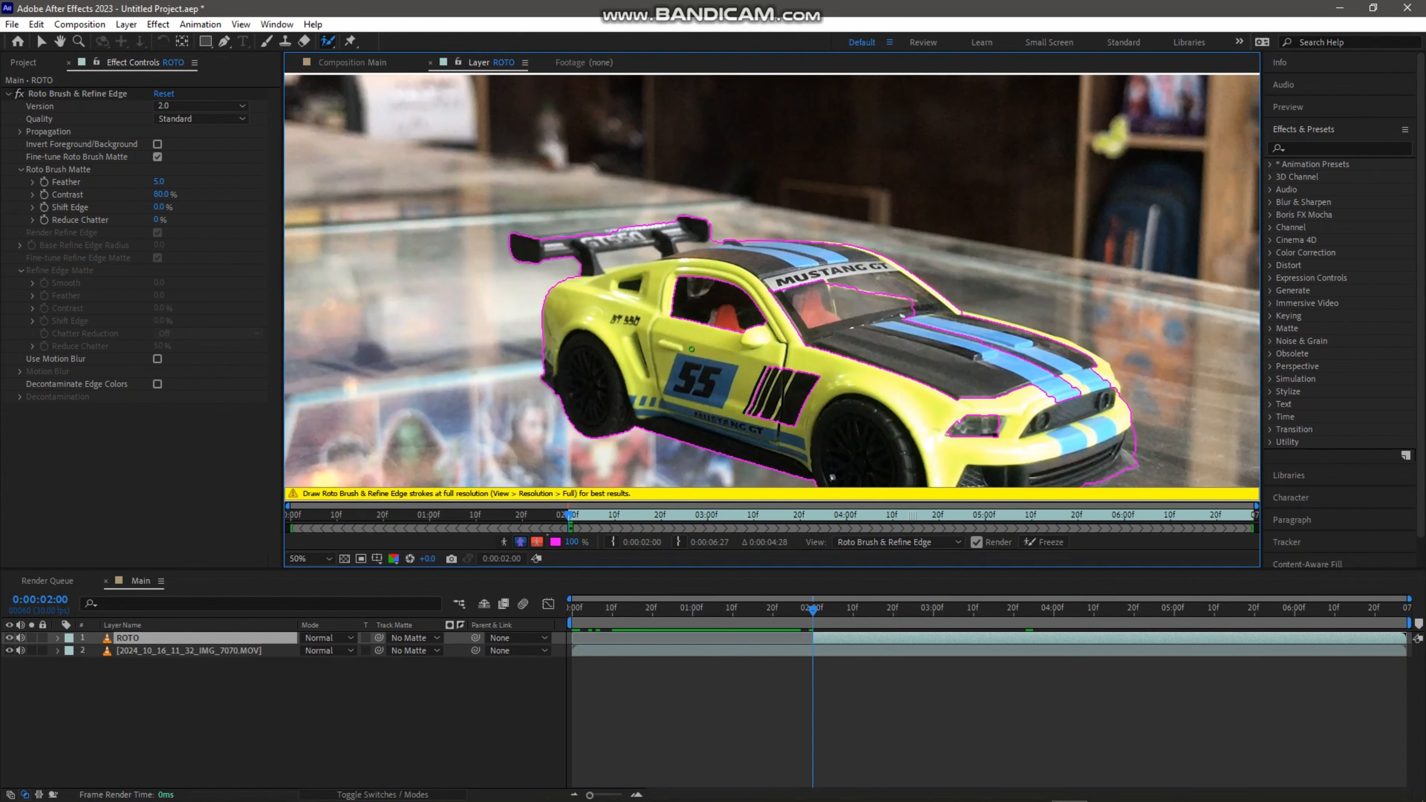
mouse_move(920, 304)
mouse_down()
mouse_move(829, 277)
mouse_move(701, 271)
mouse_move(735, 320)
mouse_up()
key(Return)
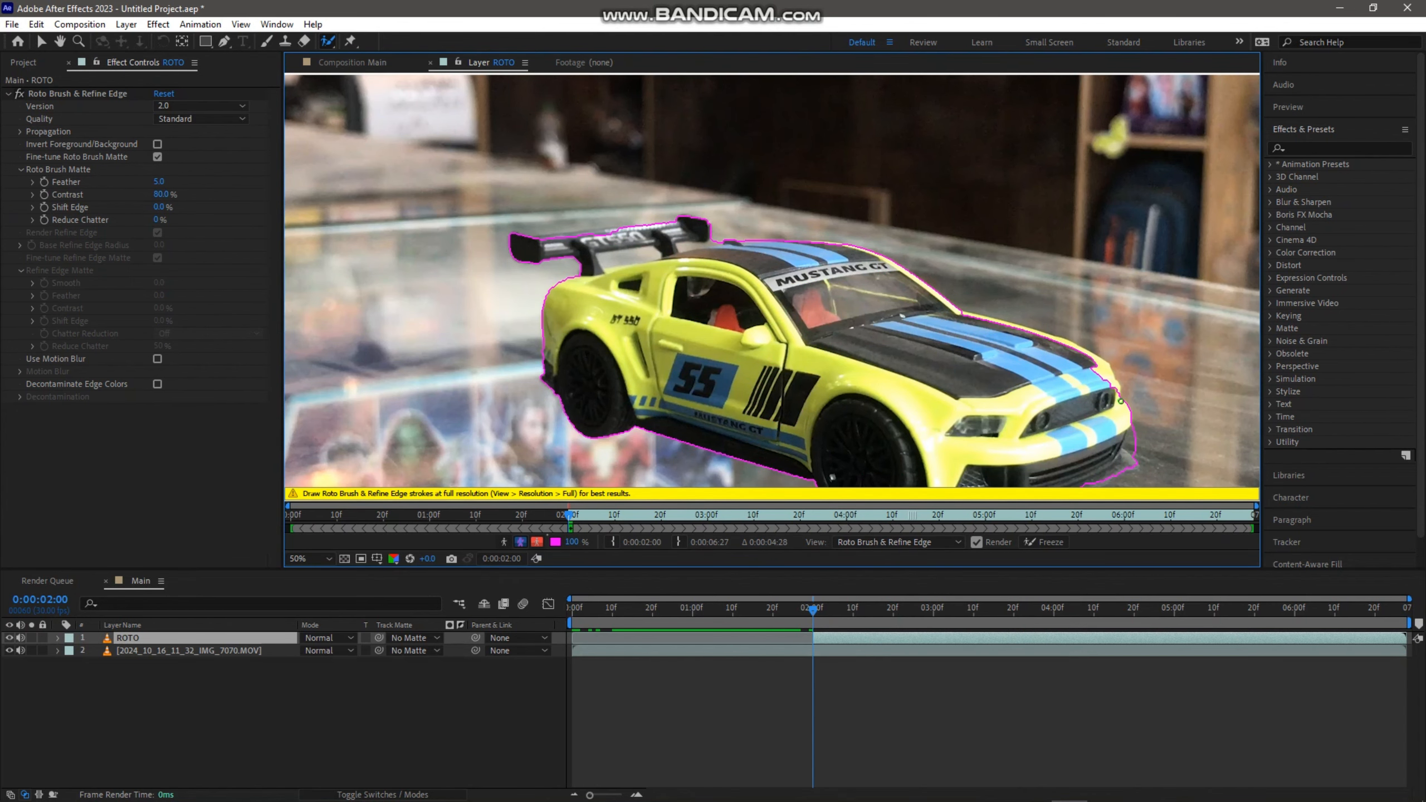
Refine the Roto Brush selection along the hood and front edge, excluding the glass counter behind the car.
mouse_move(1127, 413)
mouse_down()
mouse_move(1105, 372)
mouse_move(1017, 324)
mouse_up()
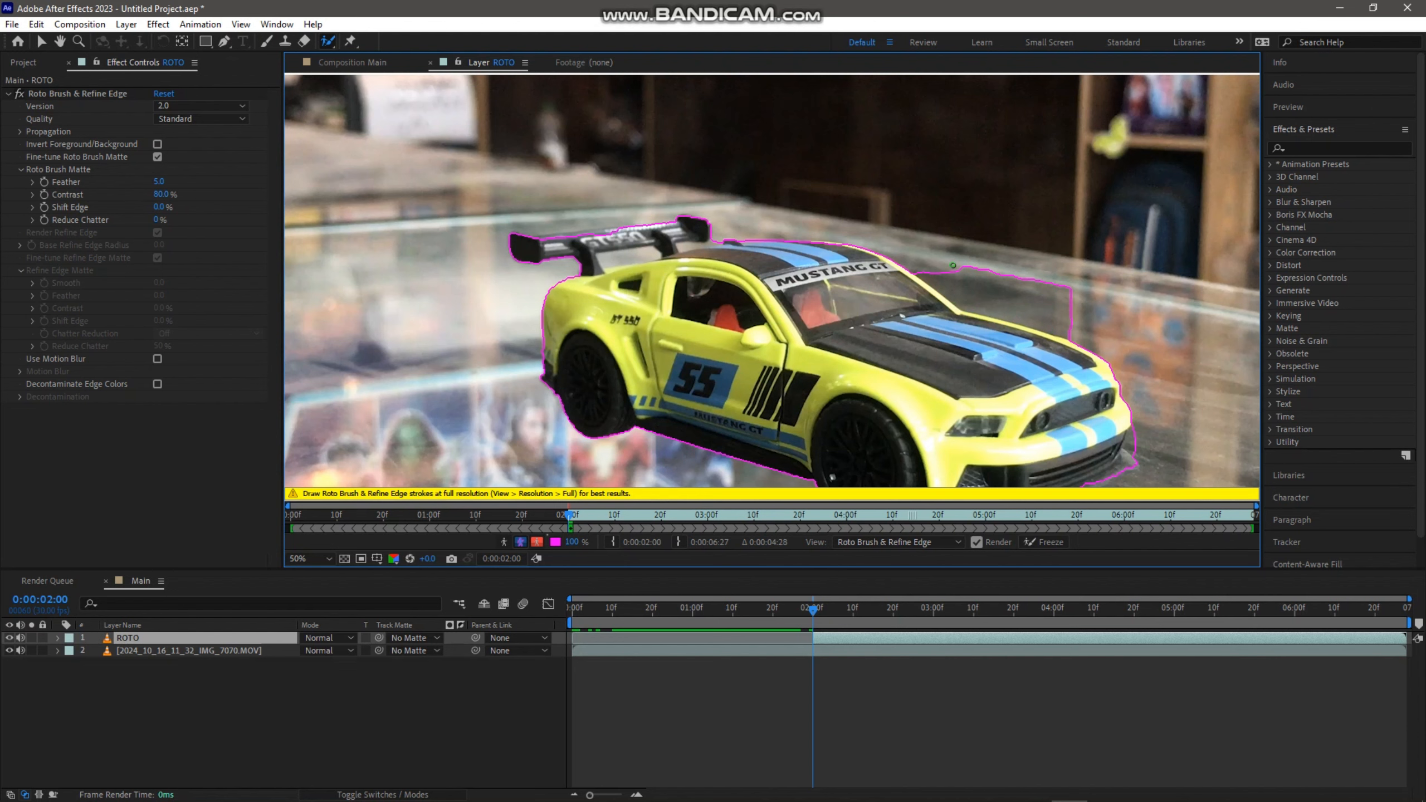
drag(936, 258, 1081, 326)
drag(971, 306, 1051, 326)
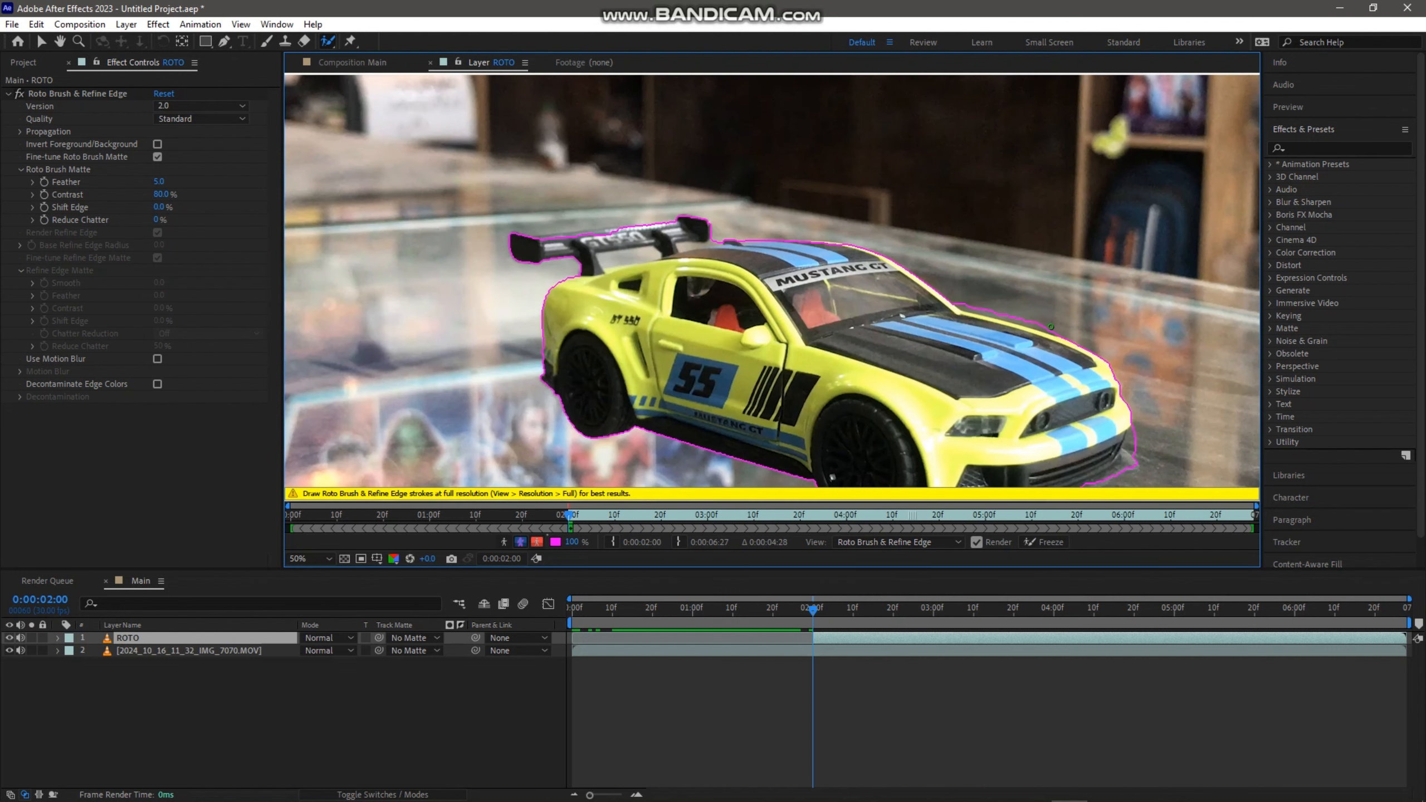
drag(962, 305, 1043, 325)
Propagate the car's Roto Brush matte through the following frames and freeze it.
key(space)
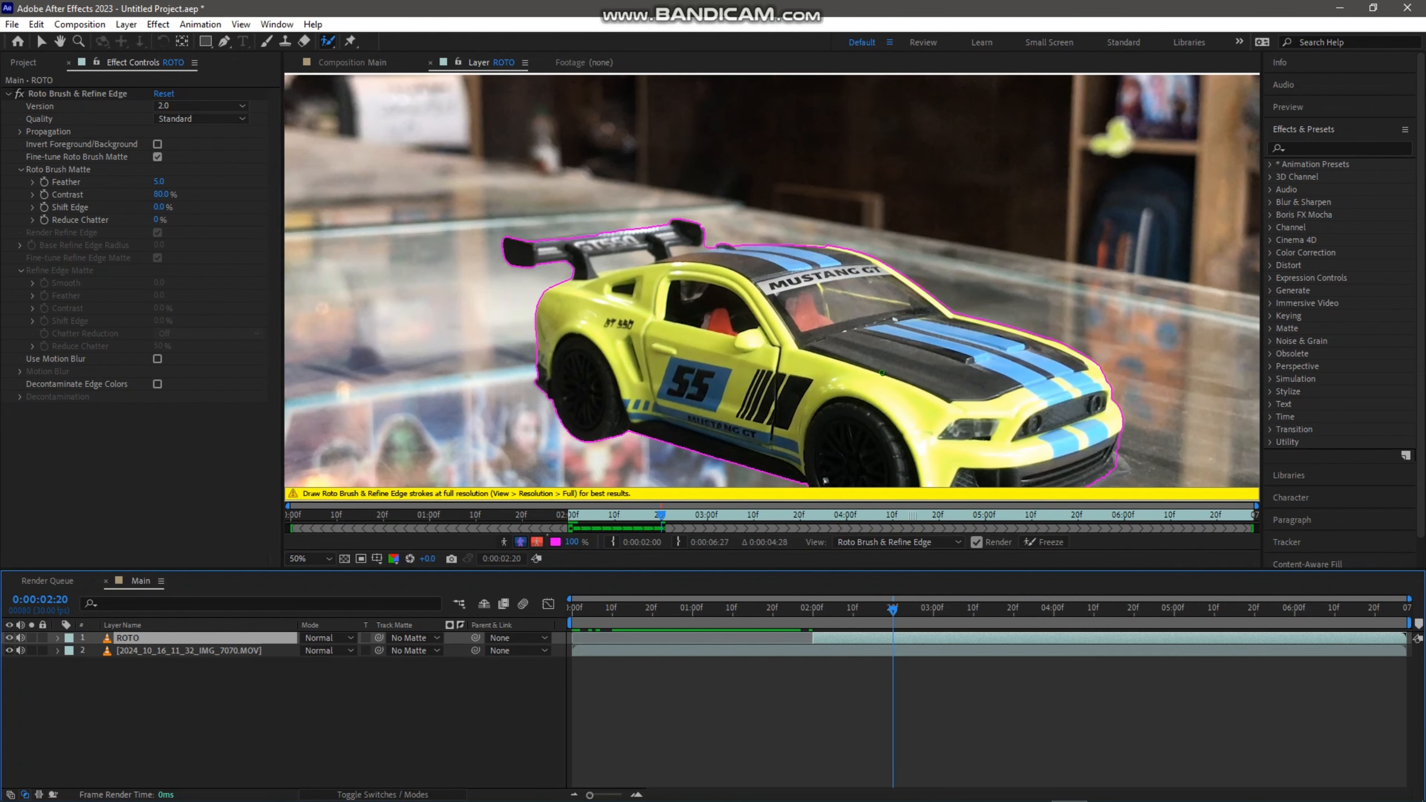
click(1054, 542)
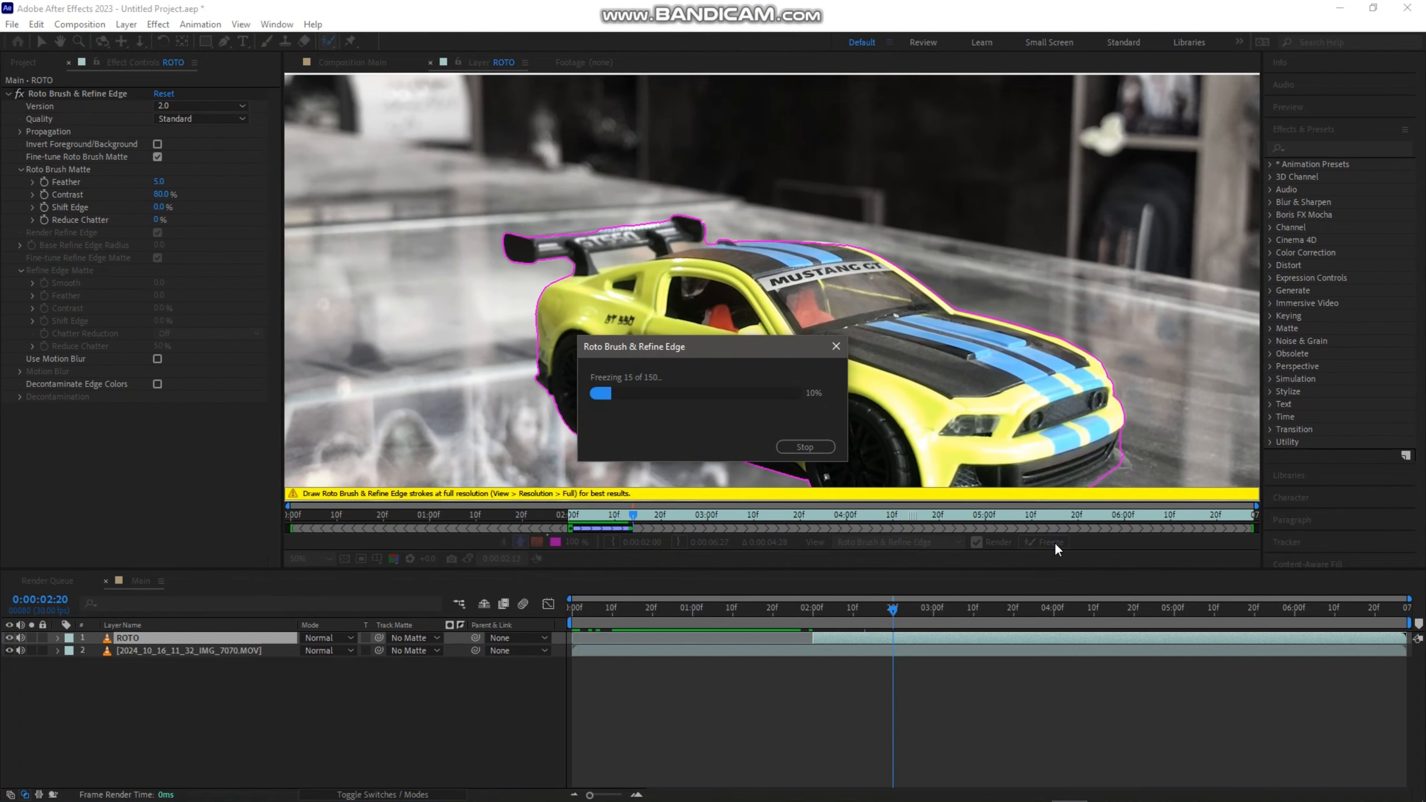
click(1033, 787)
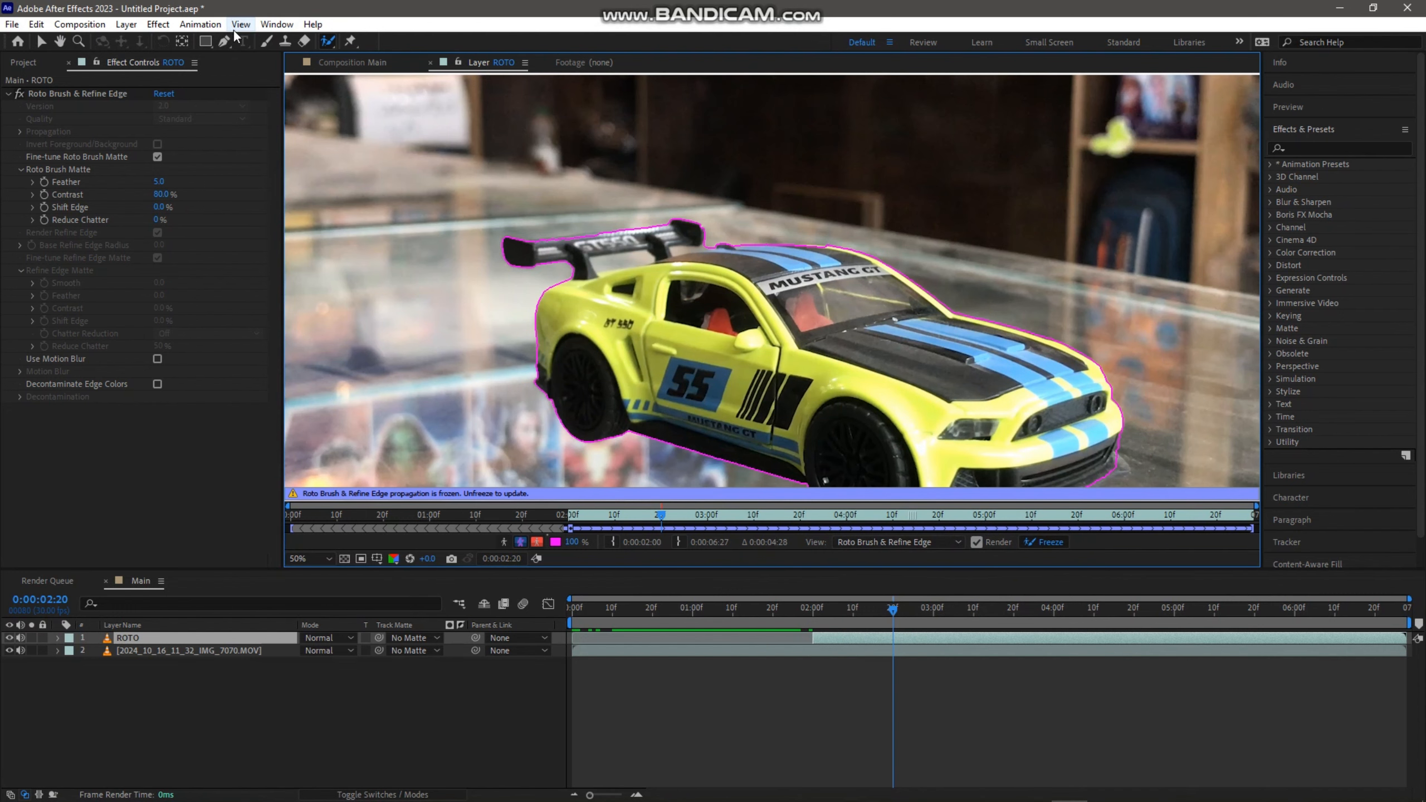
In the Main composition at 0:00:02:00, move the ROTO layer's anchor point to the car's front bumper.
key(v)
drag(851, 613, 813, 618)
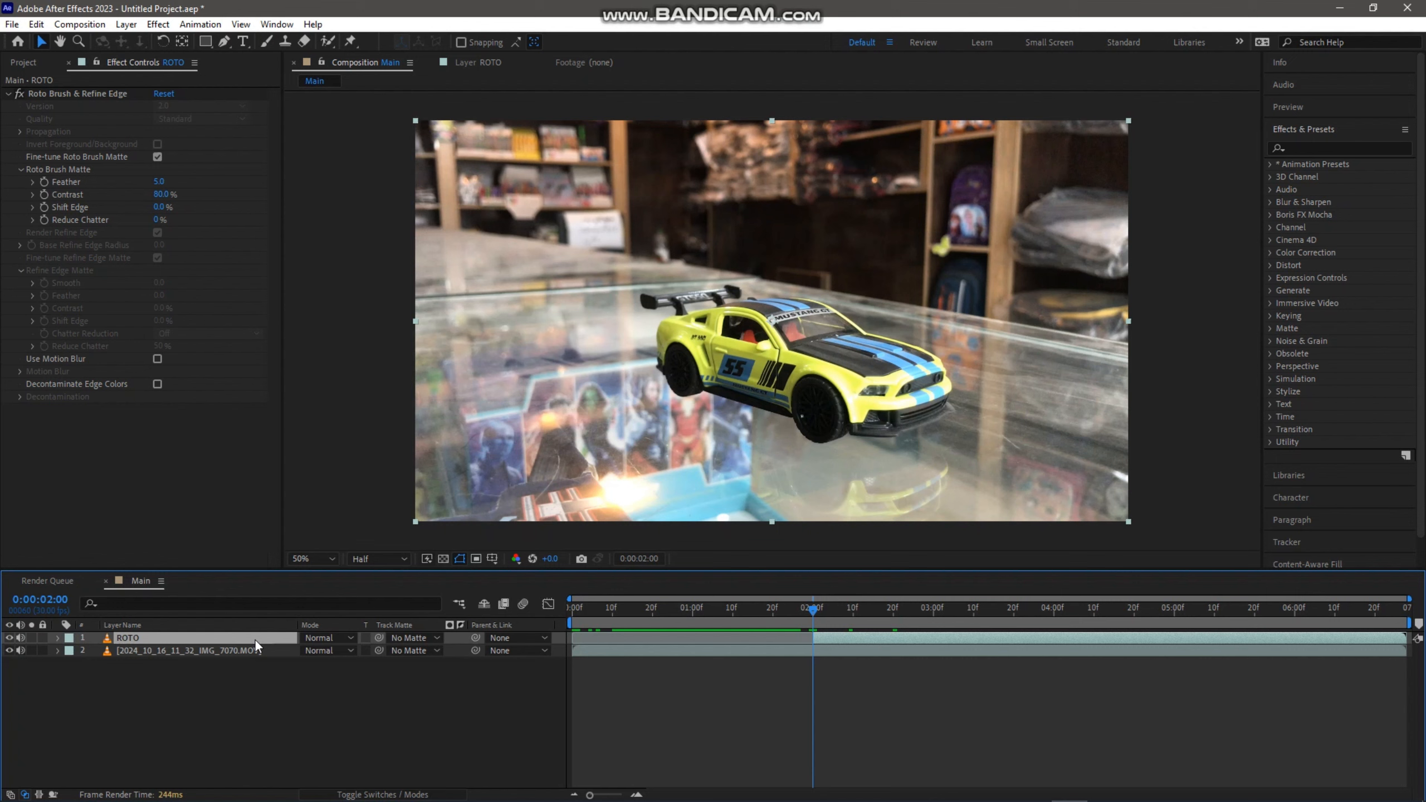
key(y)
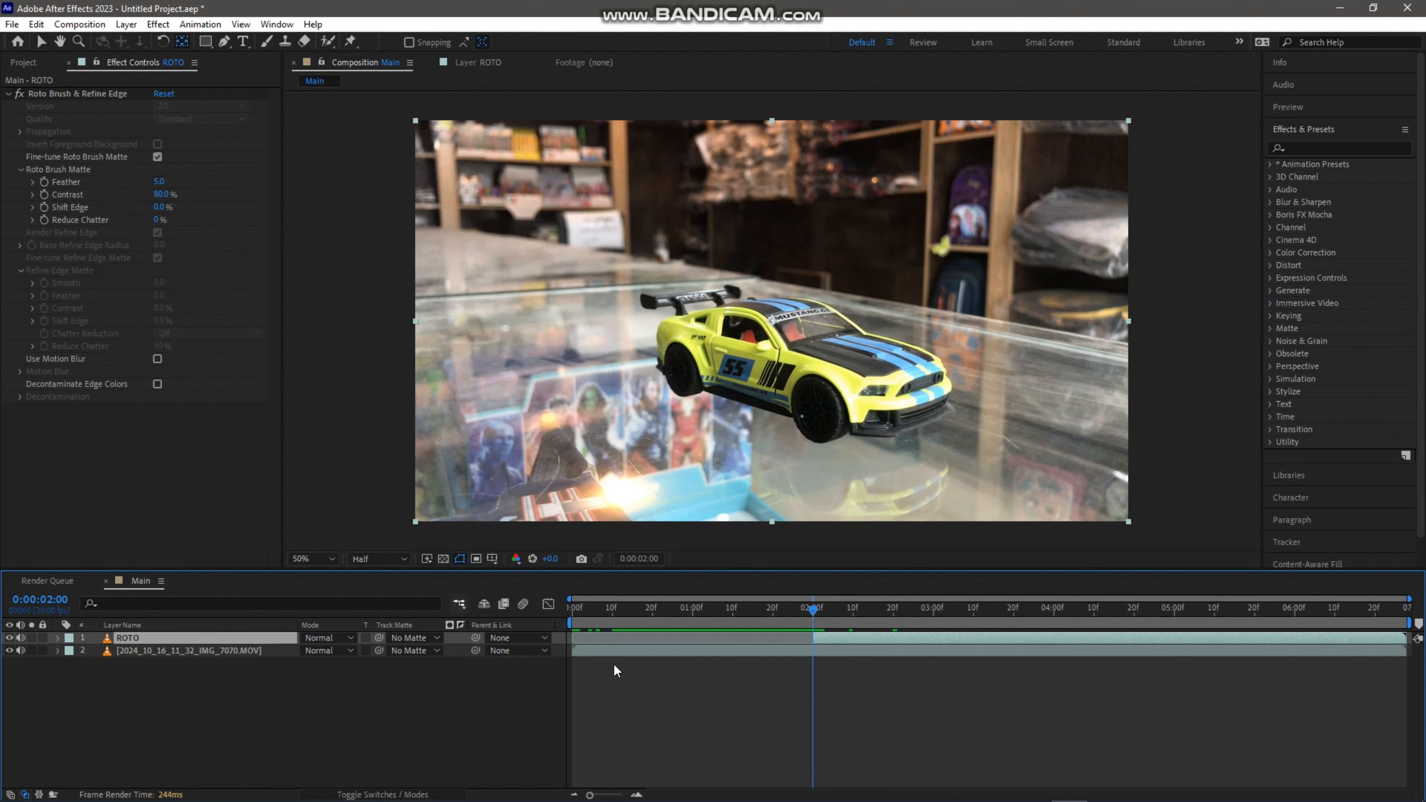
click(772, 325)
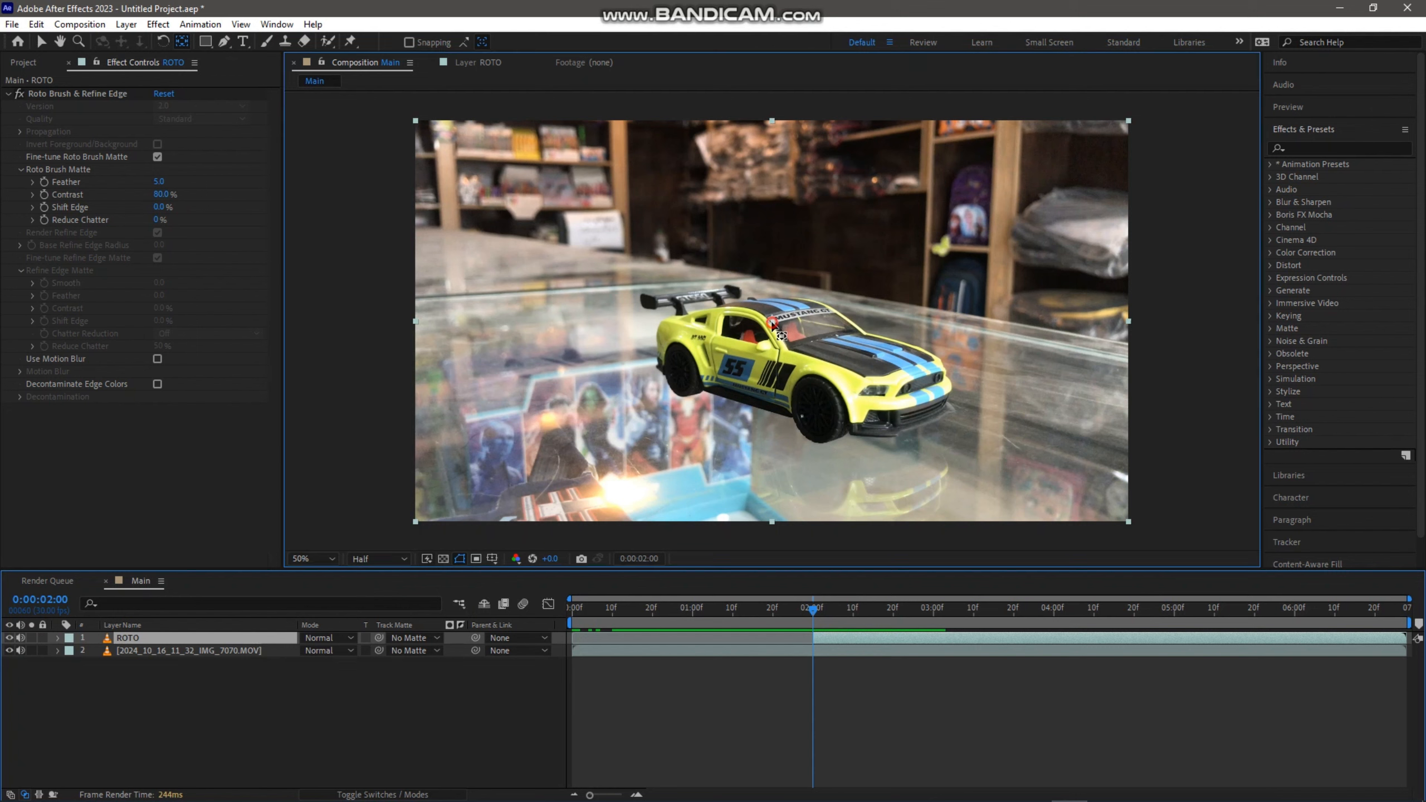
drag(842, 366, 937, 404)
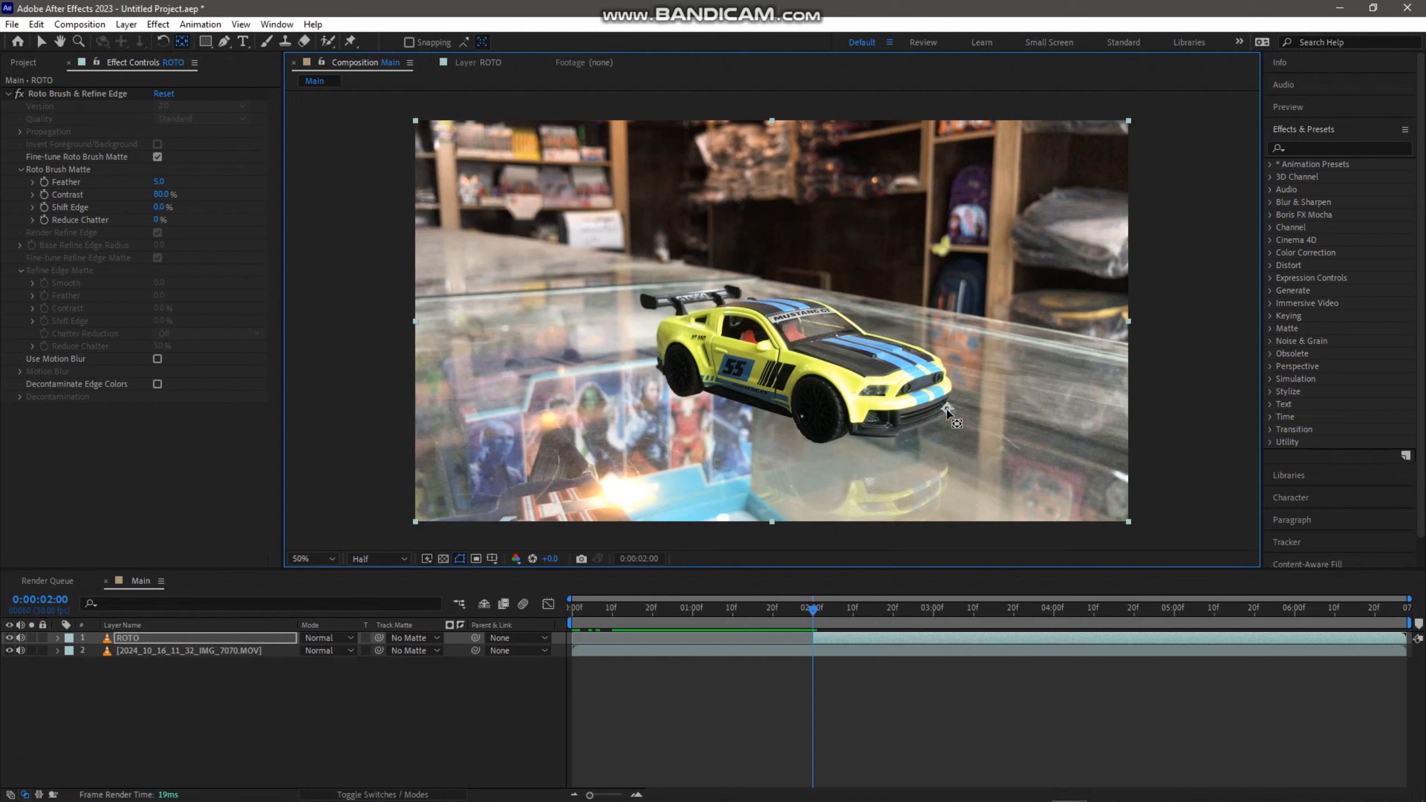
key(v)
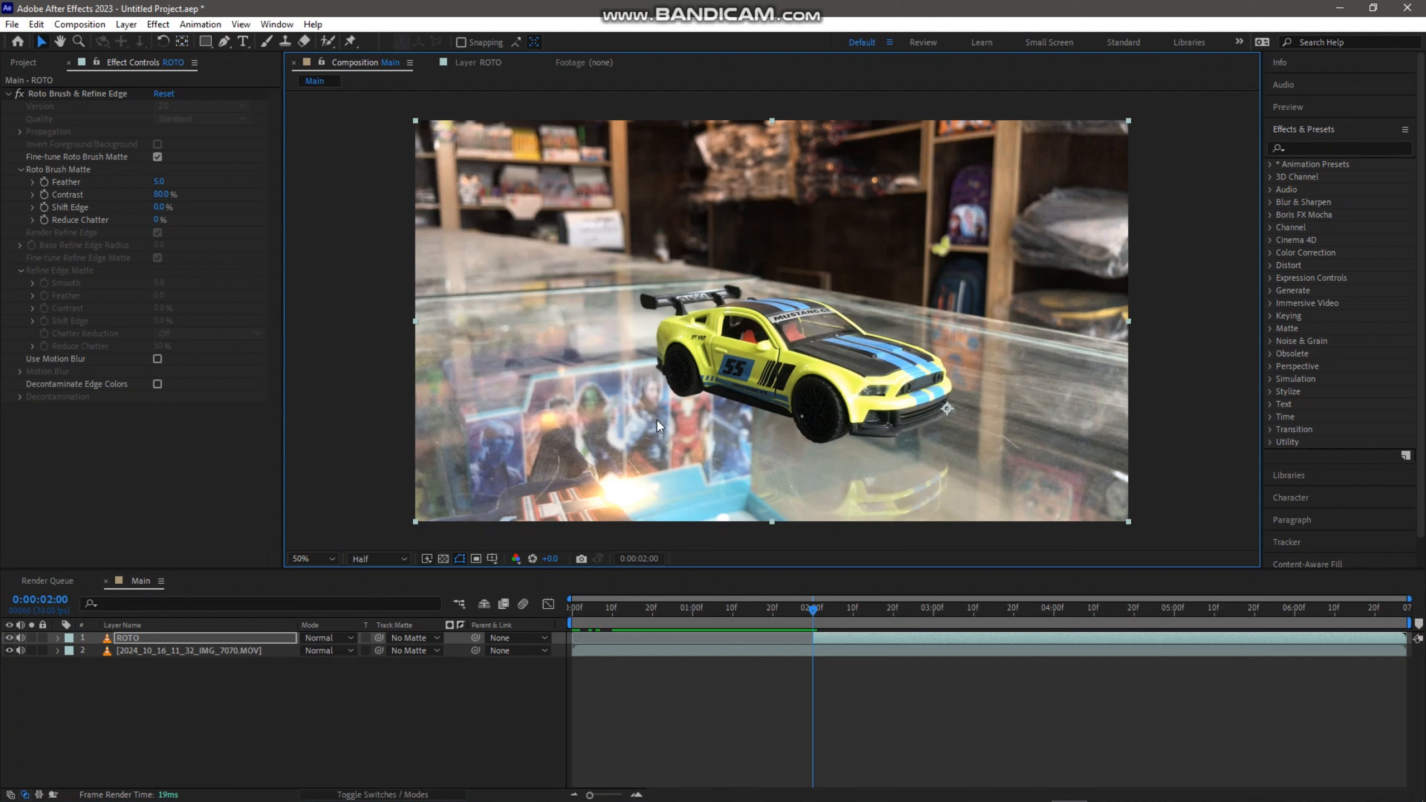
Keyframe the ROTO layer's rotation at 0:00:02:00 and set it to 6° at 0:00:02:20.
click(277, 638)
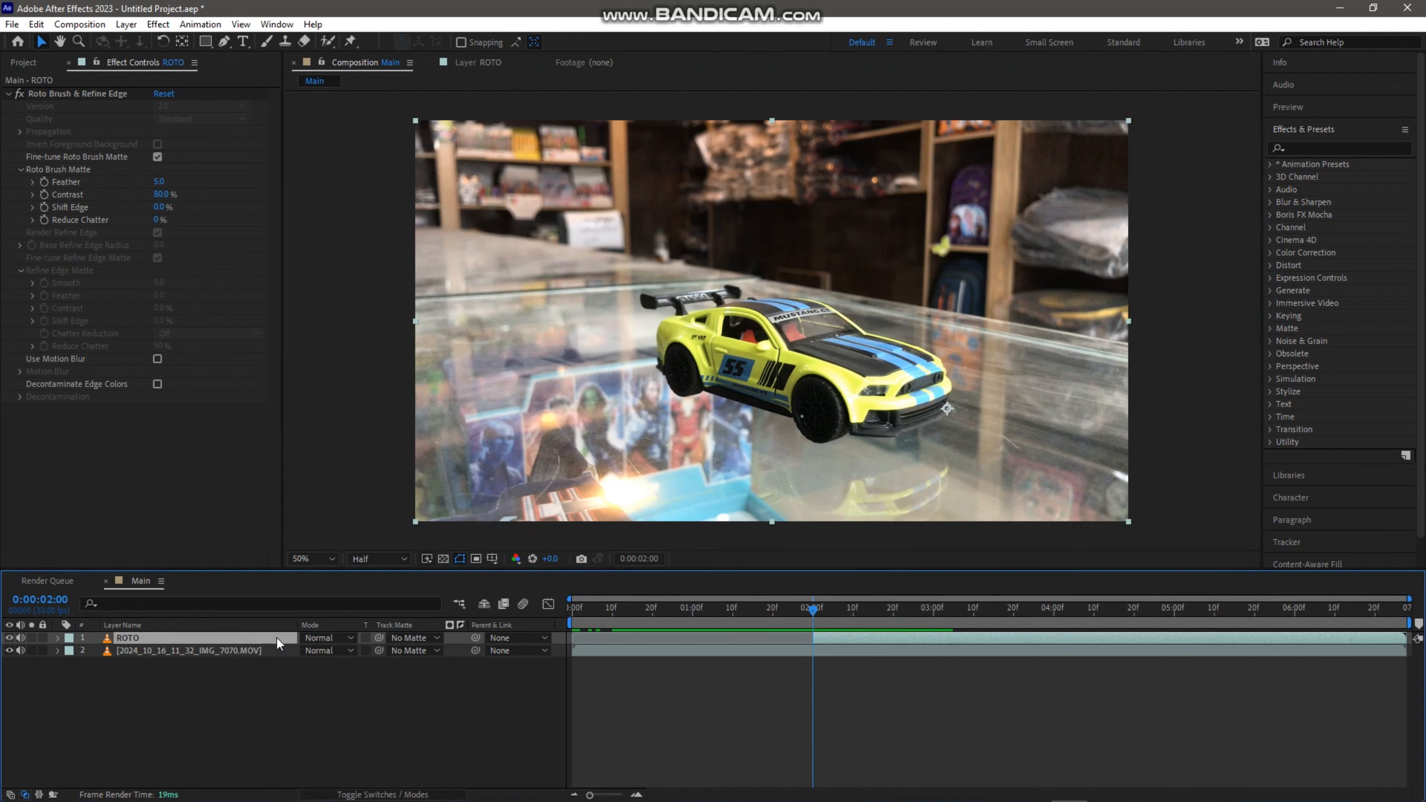
key(r)
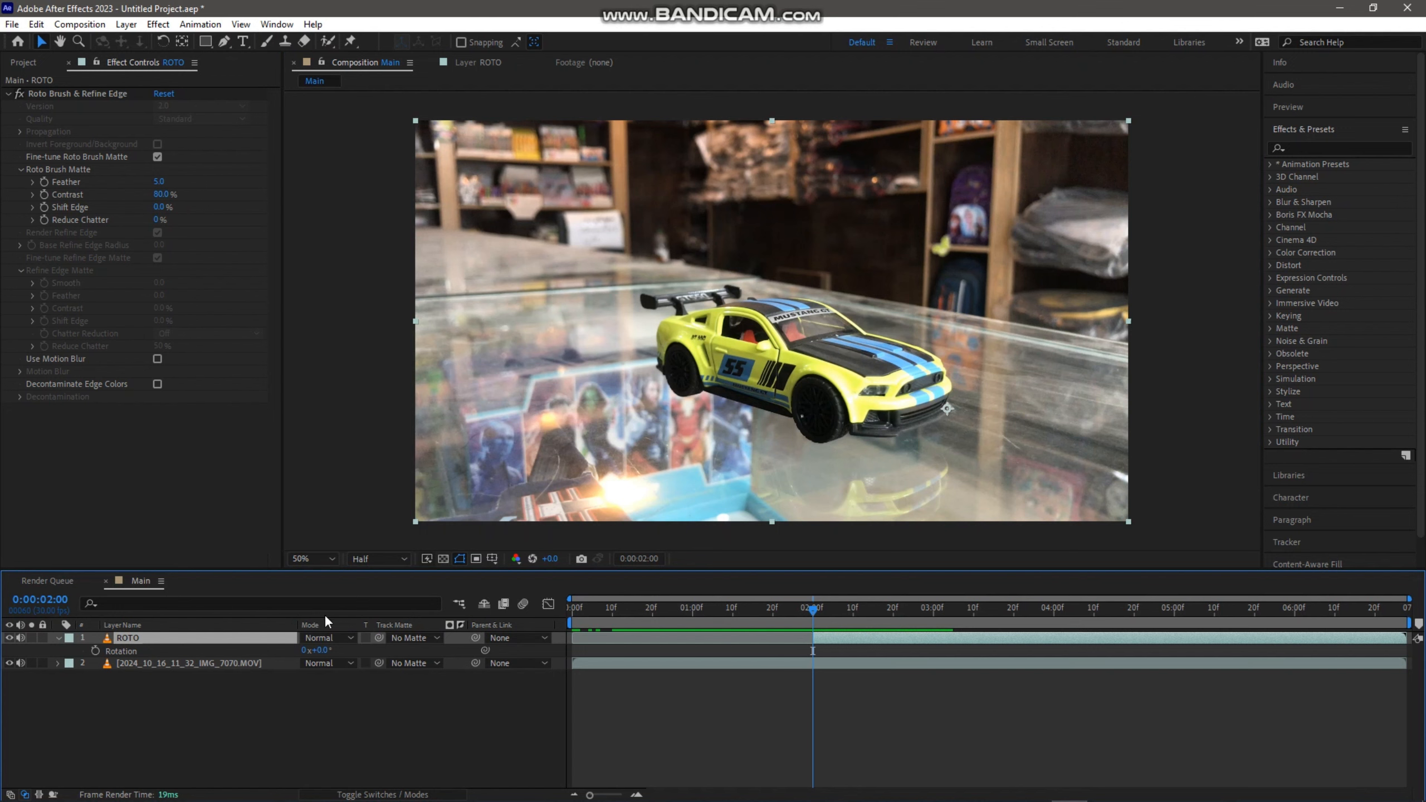
click(95, 650)
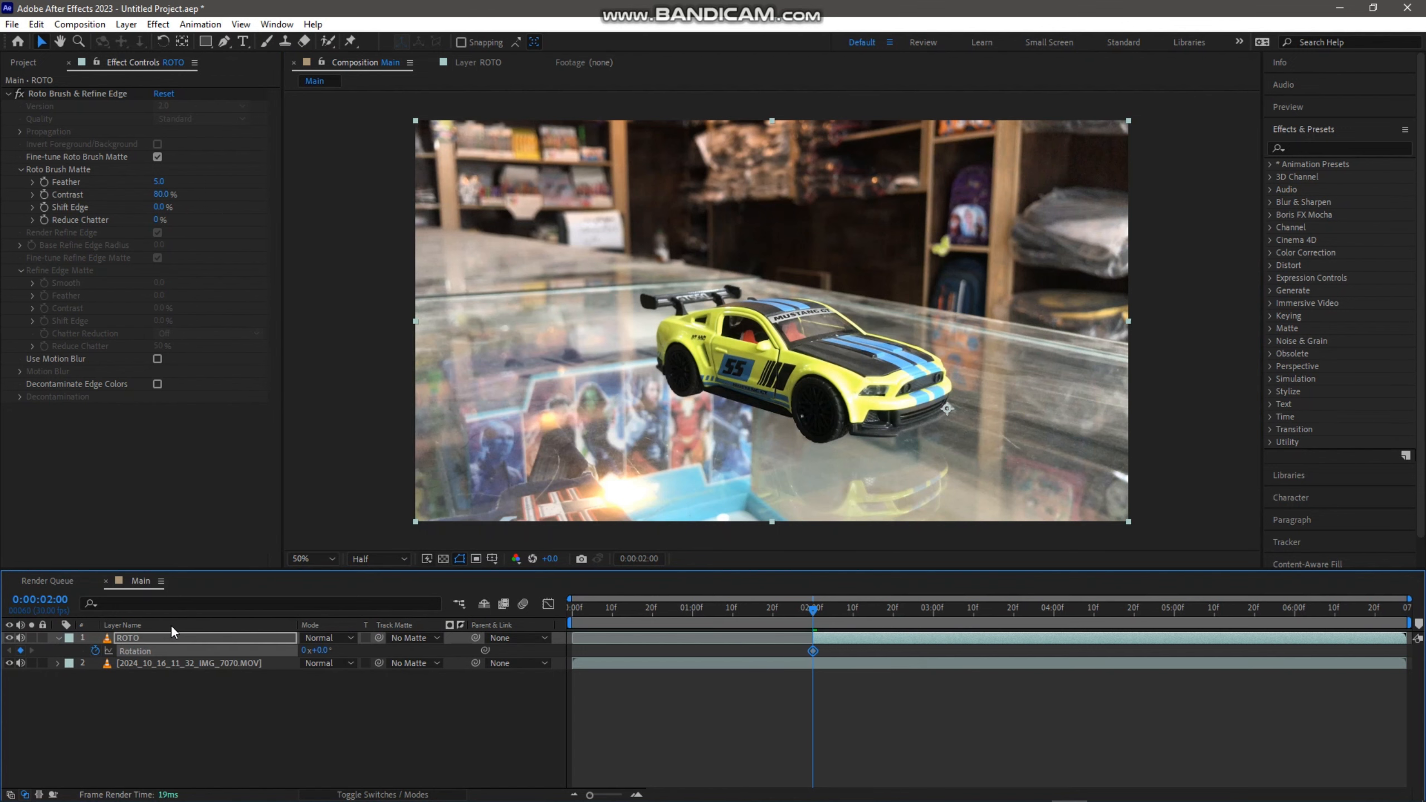
drag(813, 613, 893, 619)
click(322, 652)
text(60)
key(BackSpace)
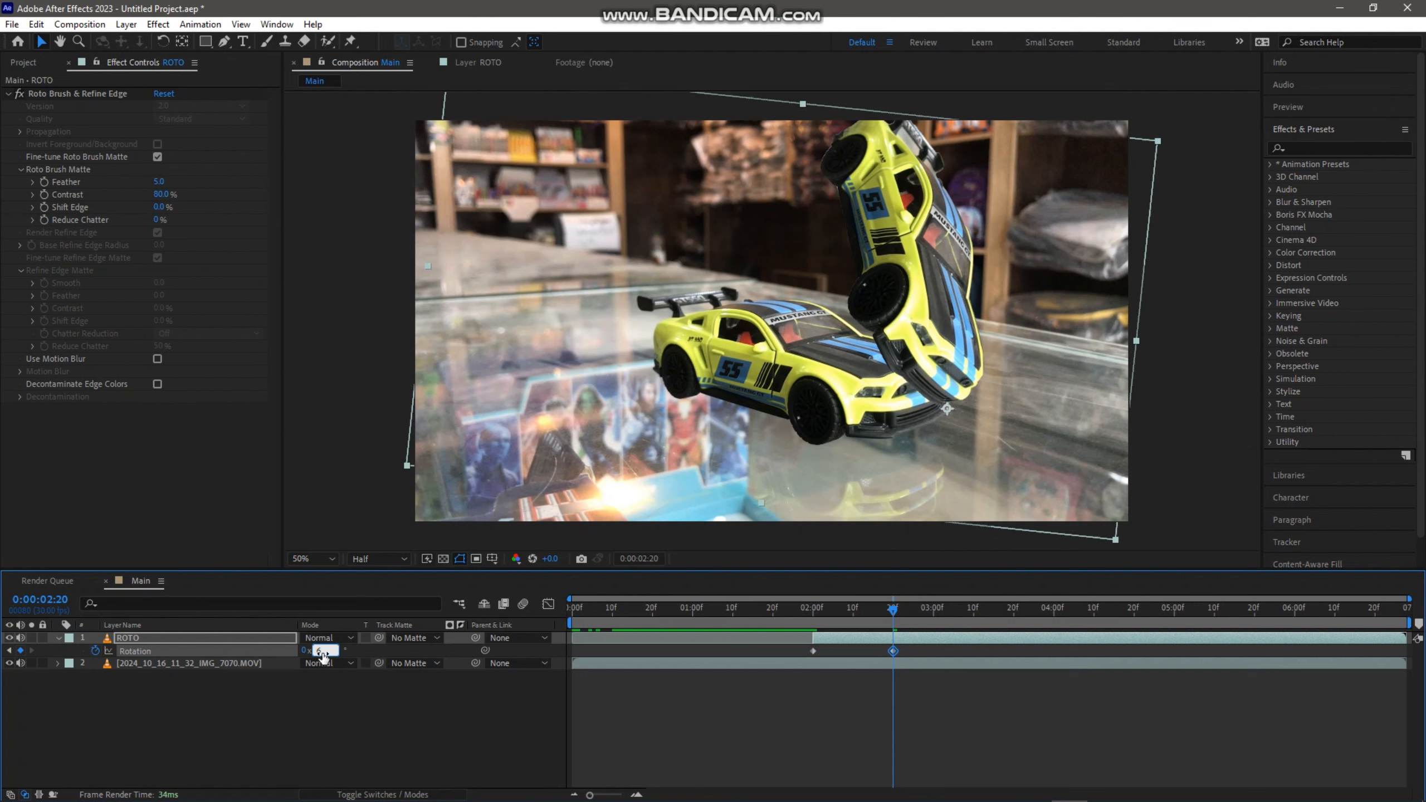
key(Return)
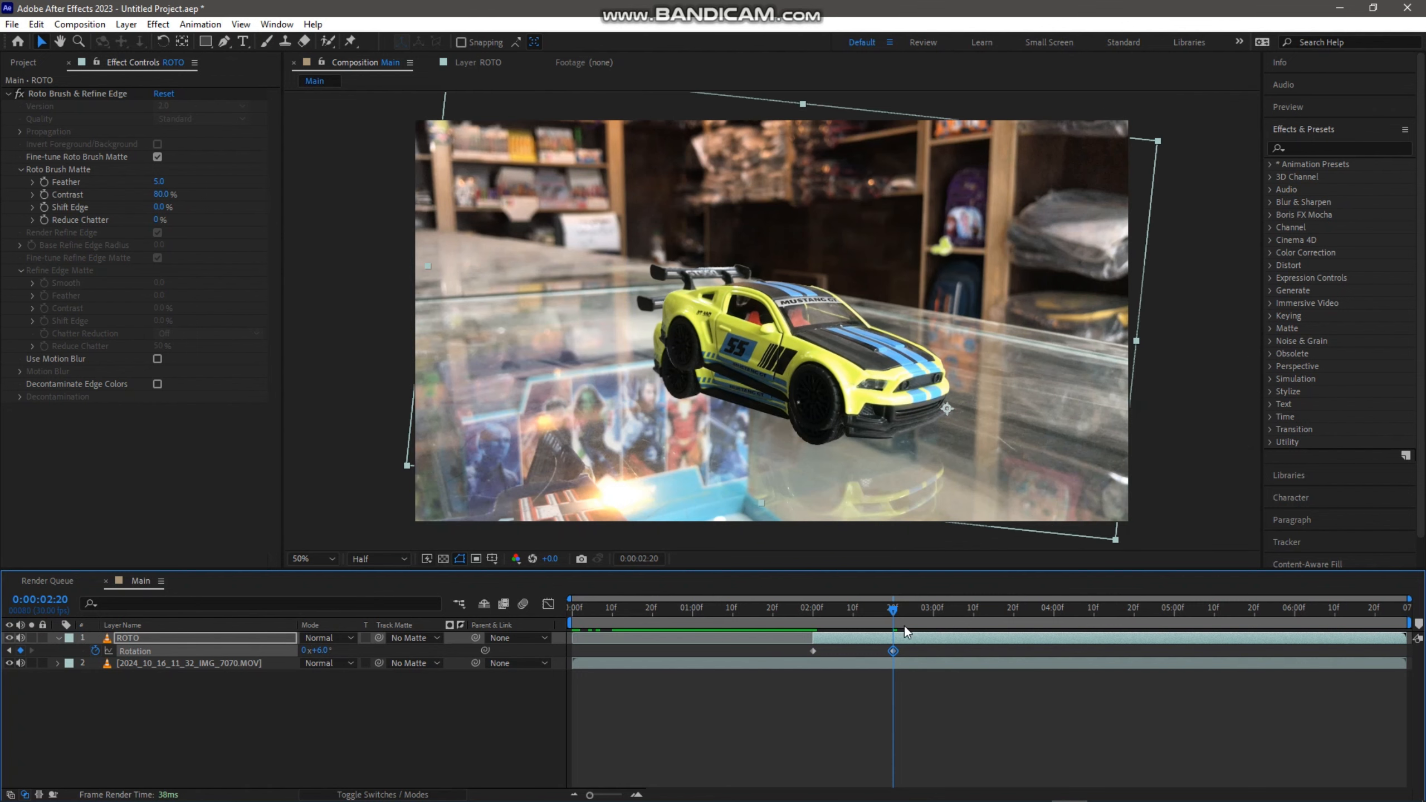
Copy the 6° rotation keyframe to 0:00:03:20 to hold the tilt.
drag(920, 613, 977, 617)
click(1013, 616)
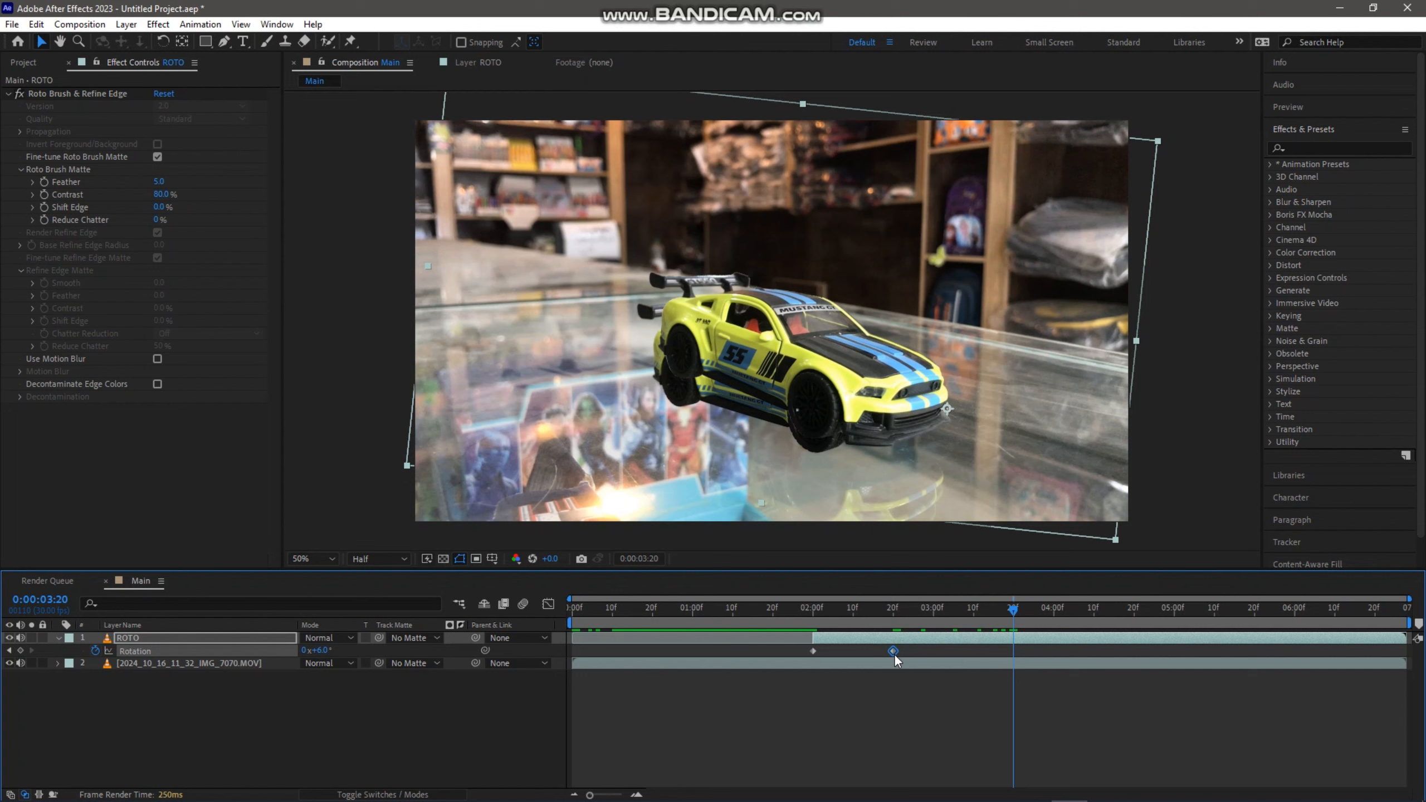
key(ctrl+v)
Set the ROTO layer's rotation to 0° at 0:00:04:10 and apply Easy Ease to all four rotation keyframes.
drag(1029, 618, 1094, 620)
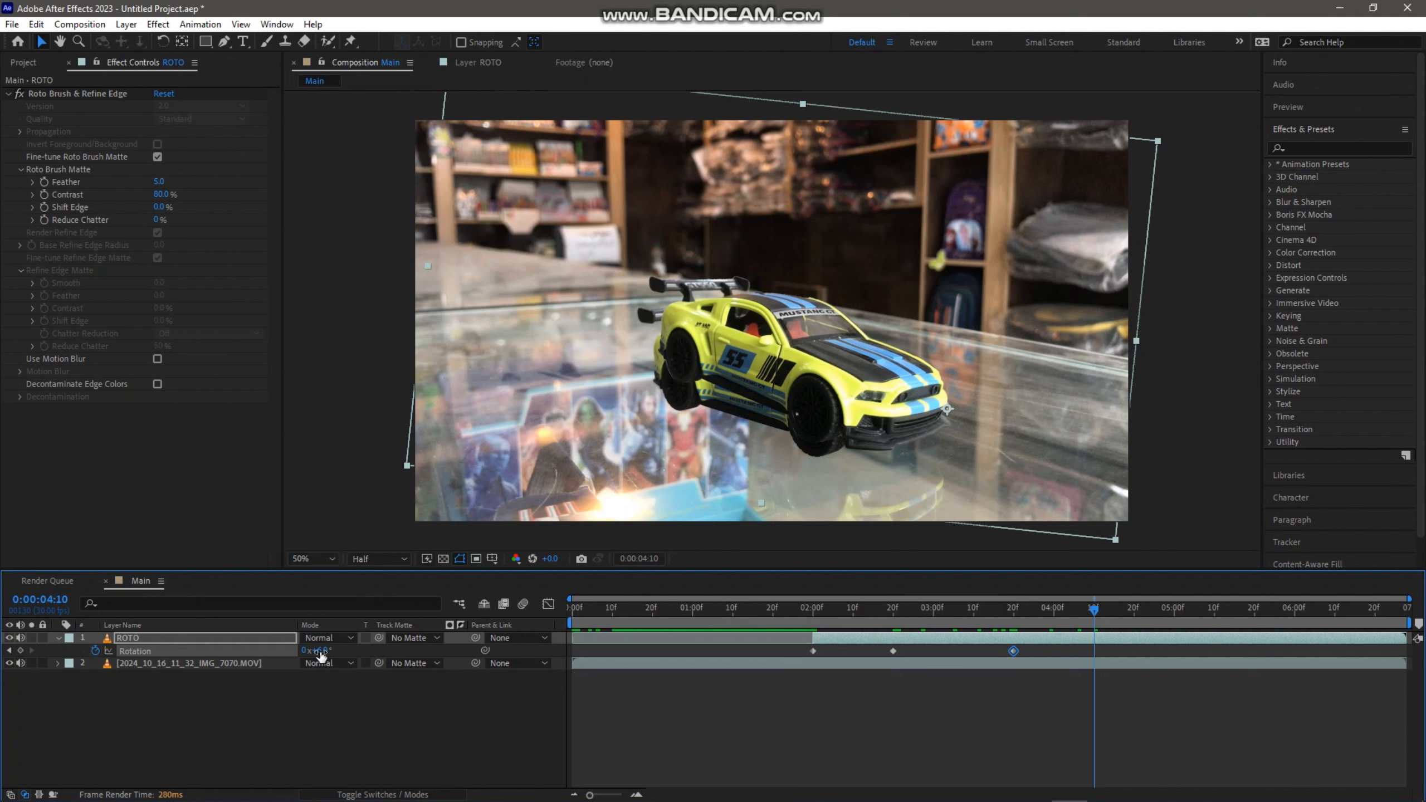
click(322, 651)
click(321, 652)
text(0)
key(Return)
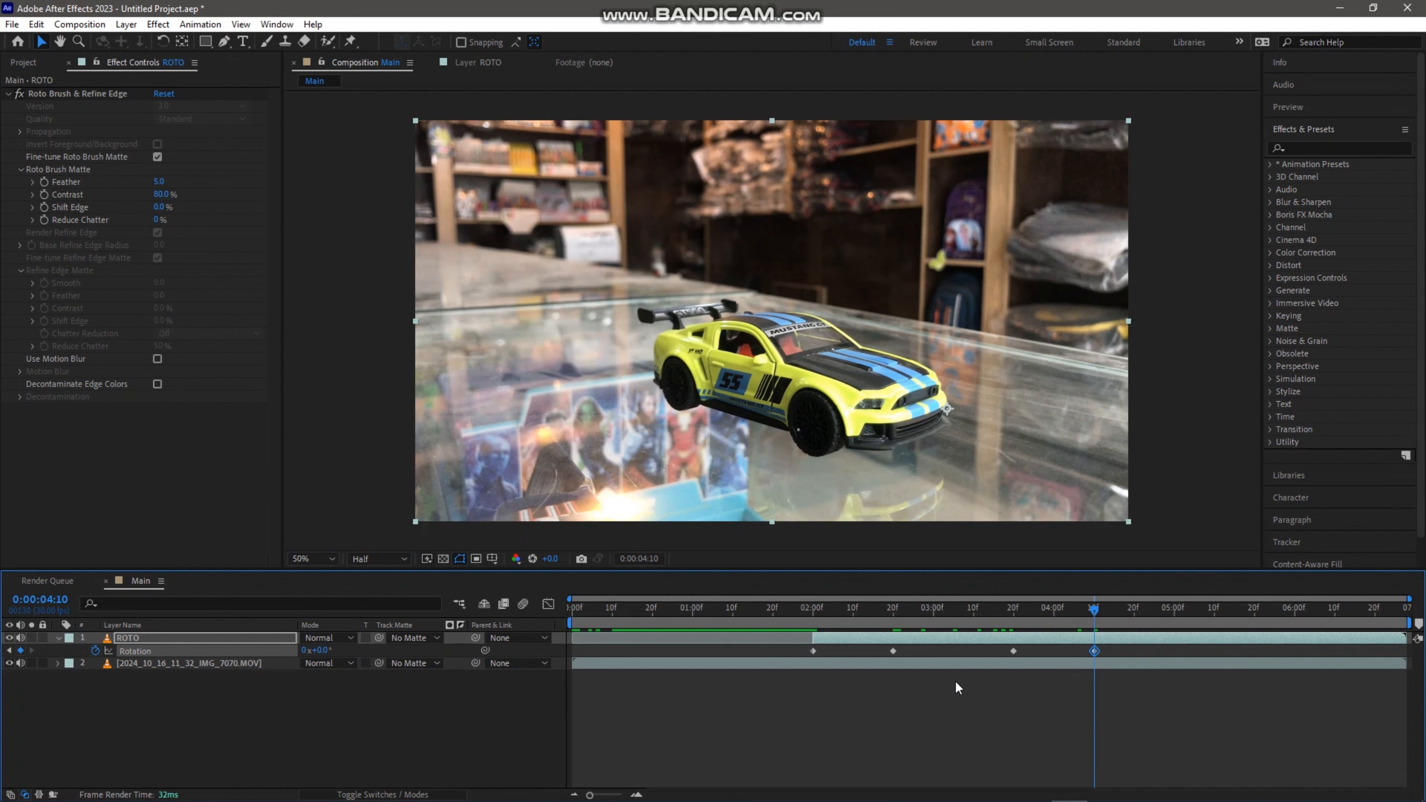
drag(1114, 648, 809, 658)
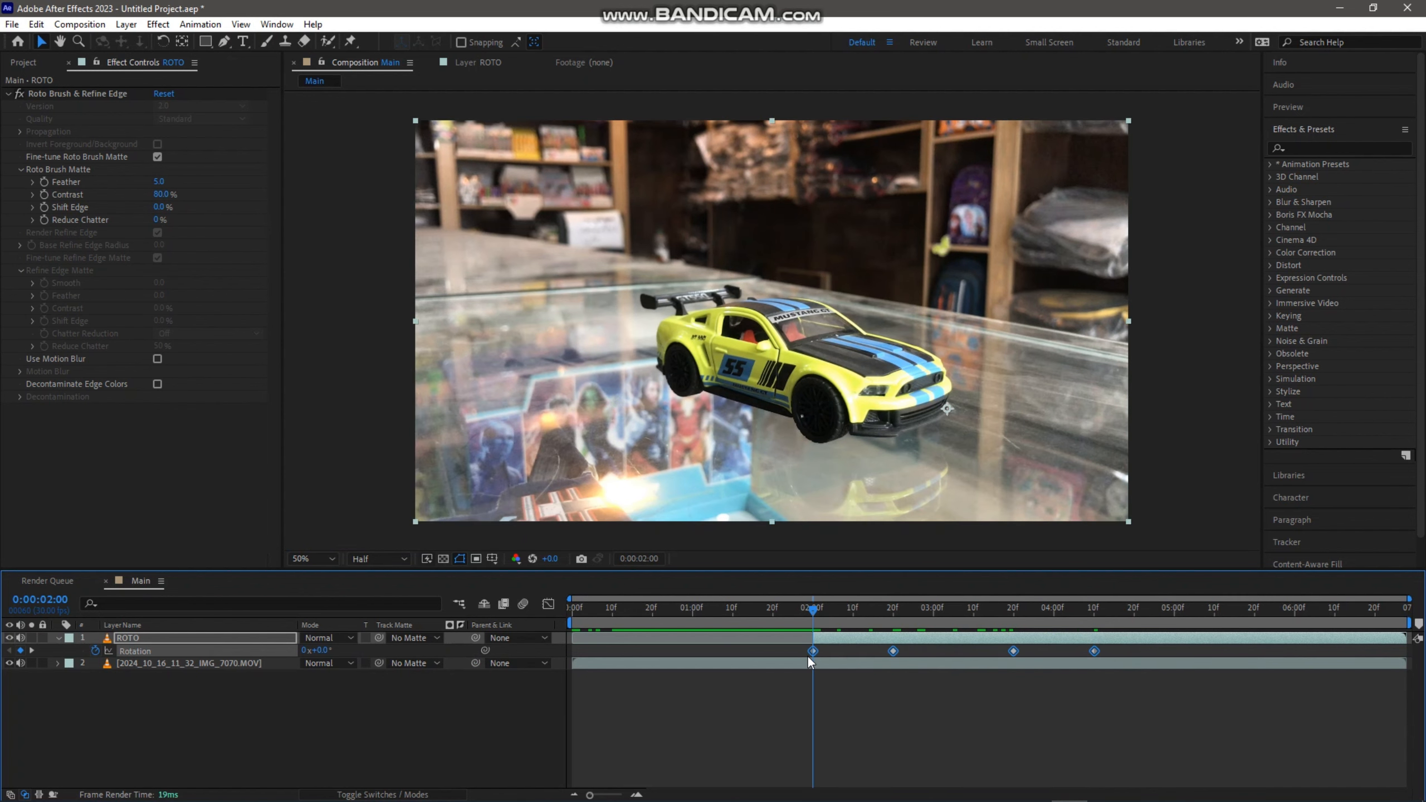
key(F9)
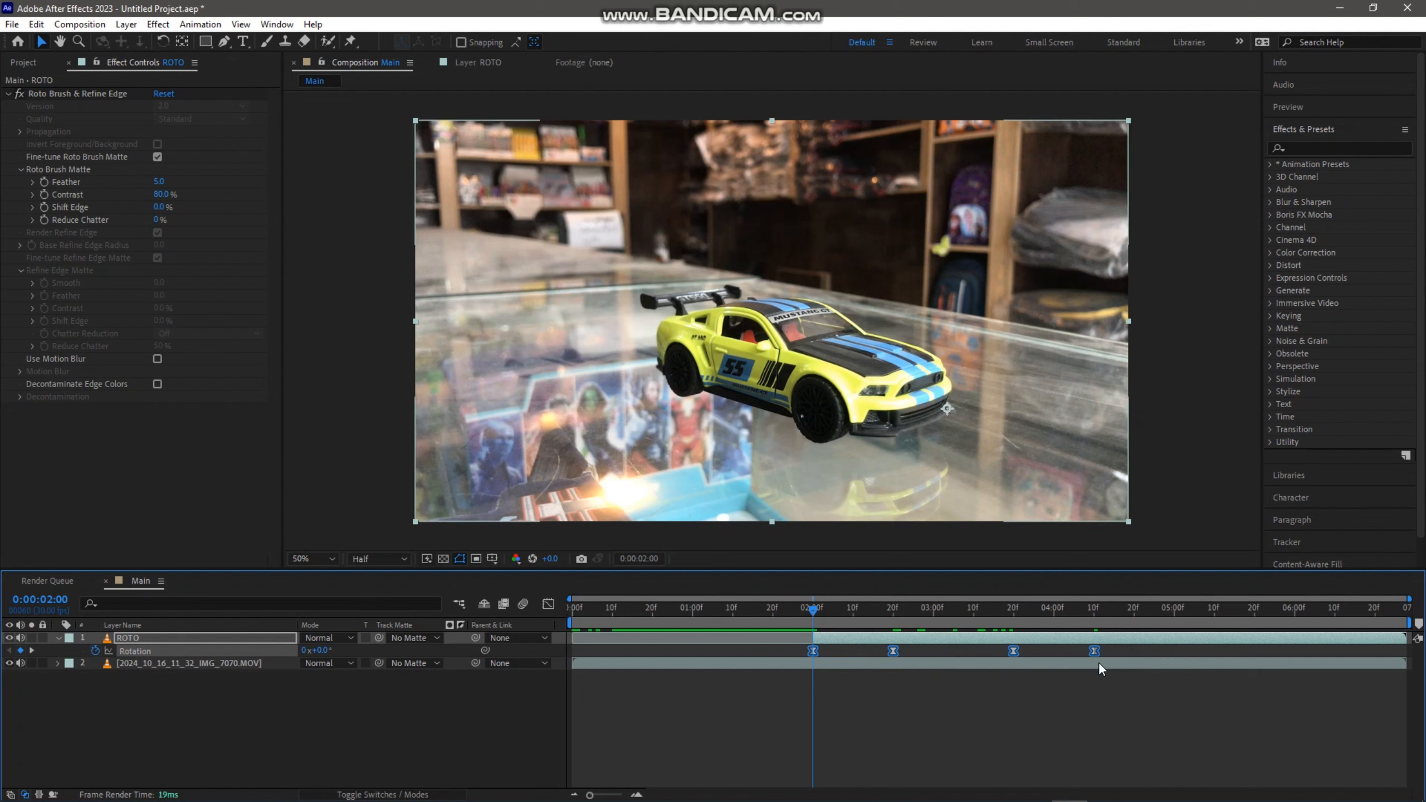
Limit the work area to the rotation animation, about 0:00:02:00 to 0:00:04:10, and preview it.
mouse_move(1409, 622)
mouse_down()
mouse_move(1115, 624)
mouse_move(1099, 636)
mouse_up()
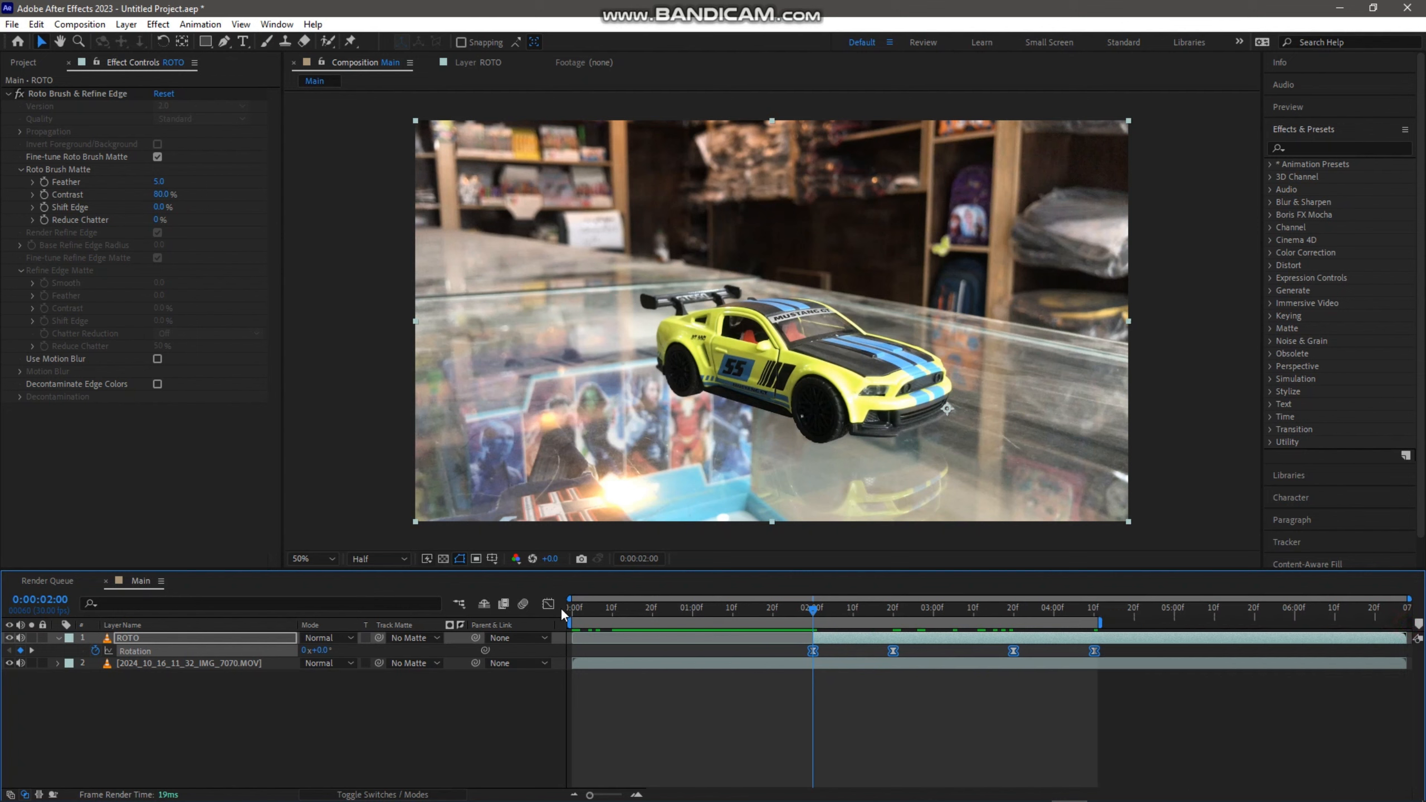
drag(564, 618, 798, 620)
key(space)
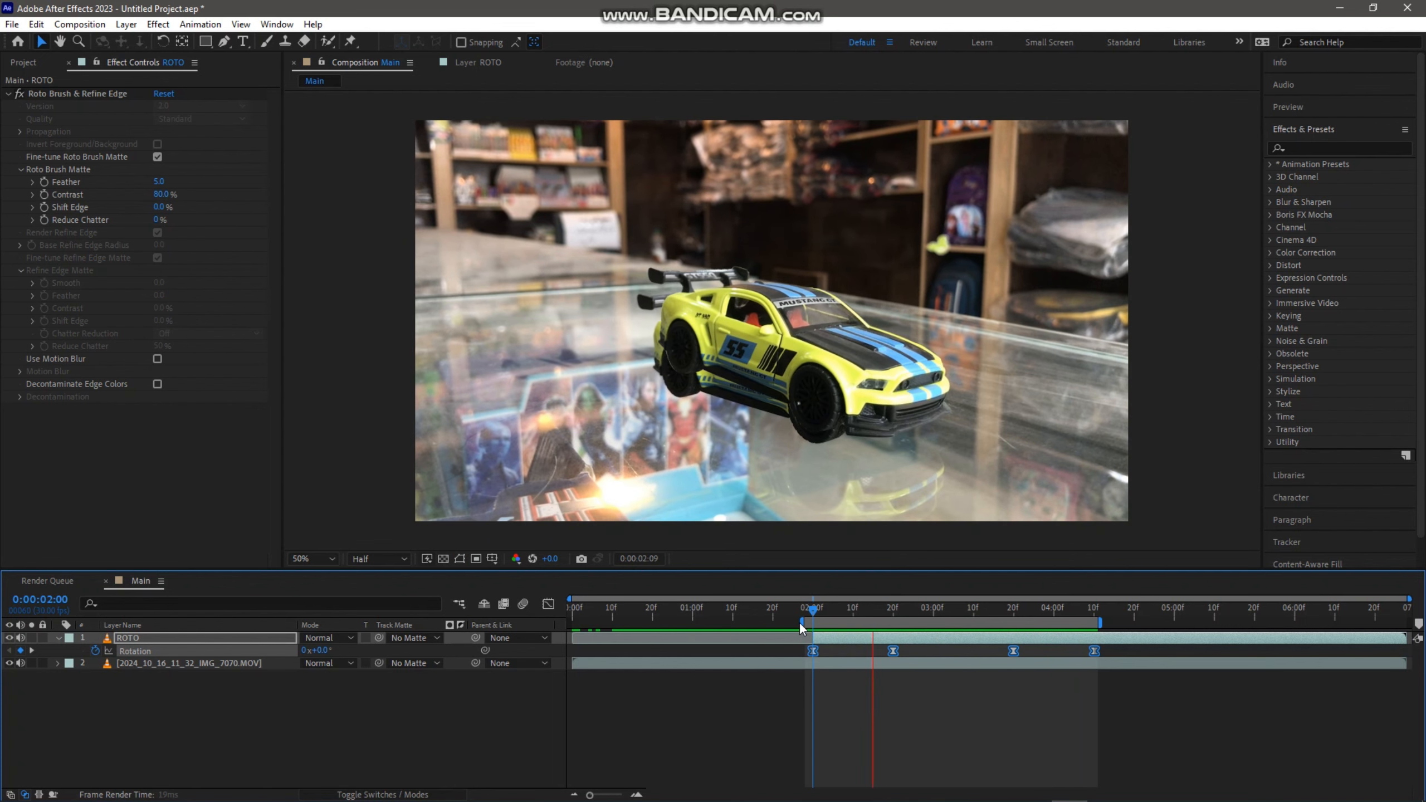
key(space)
In the rotation speed graph, lengthen the second keyframe's incoming ease so the speed peaks shortly after 0:00:02:00.
drag(1113, 646, 806, 656)
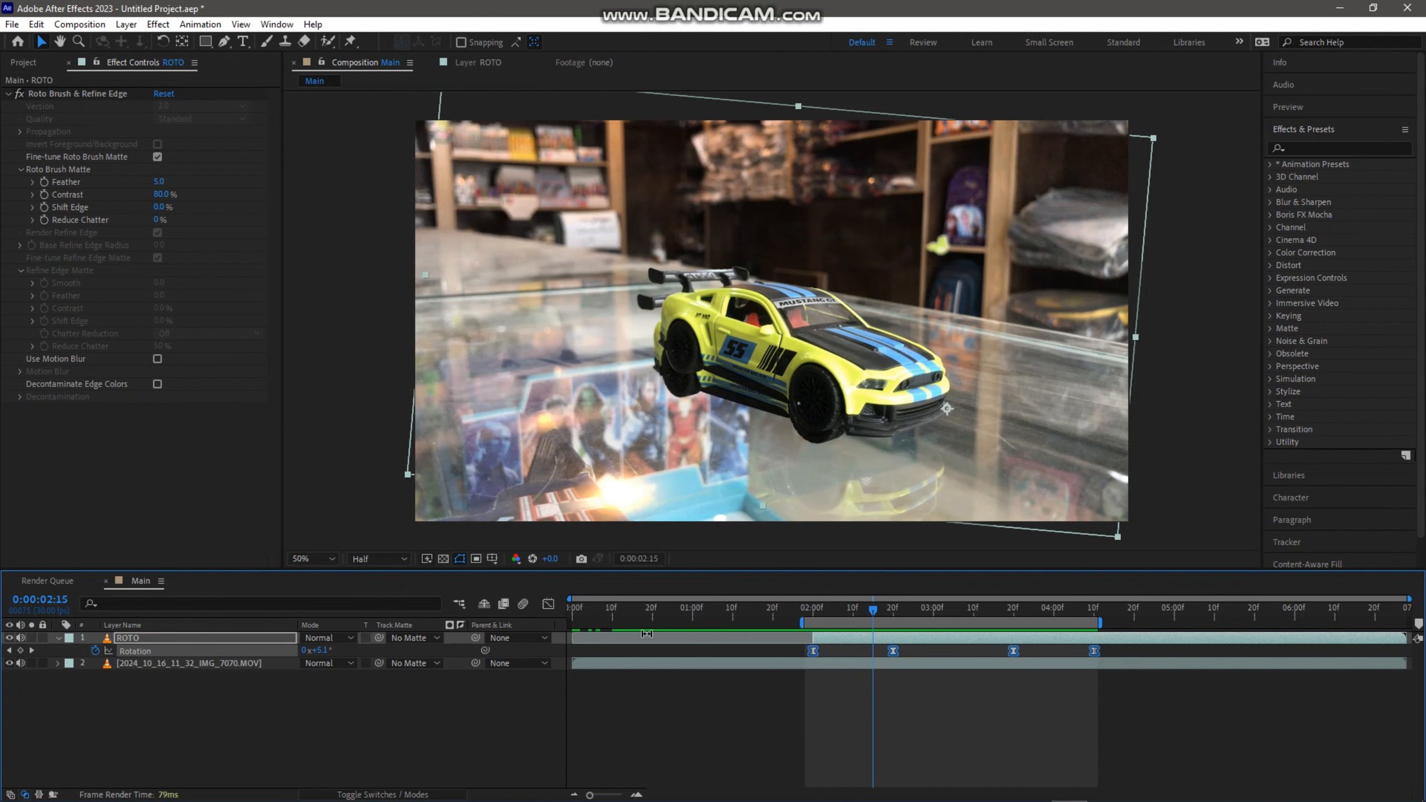
click(549, 605)
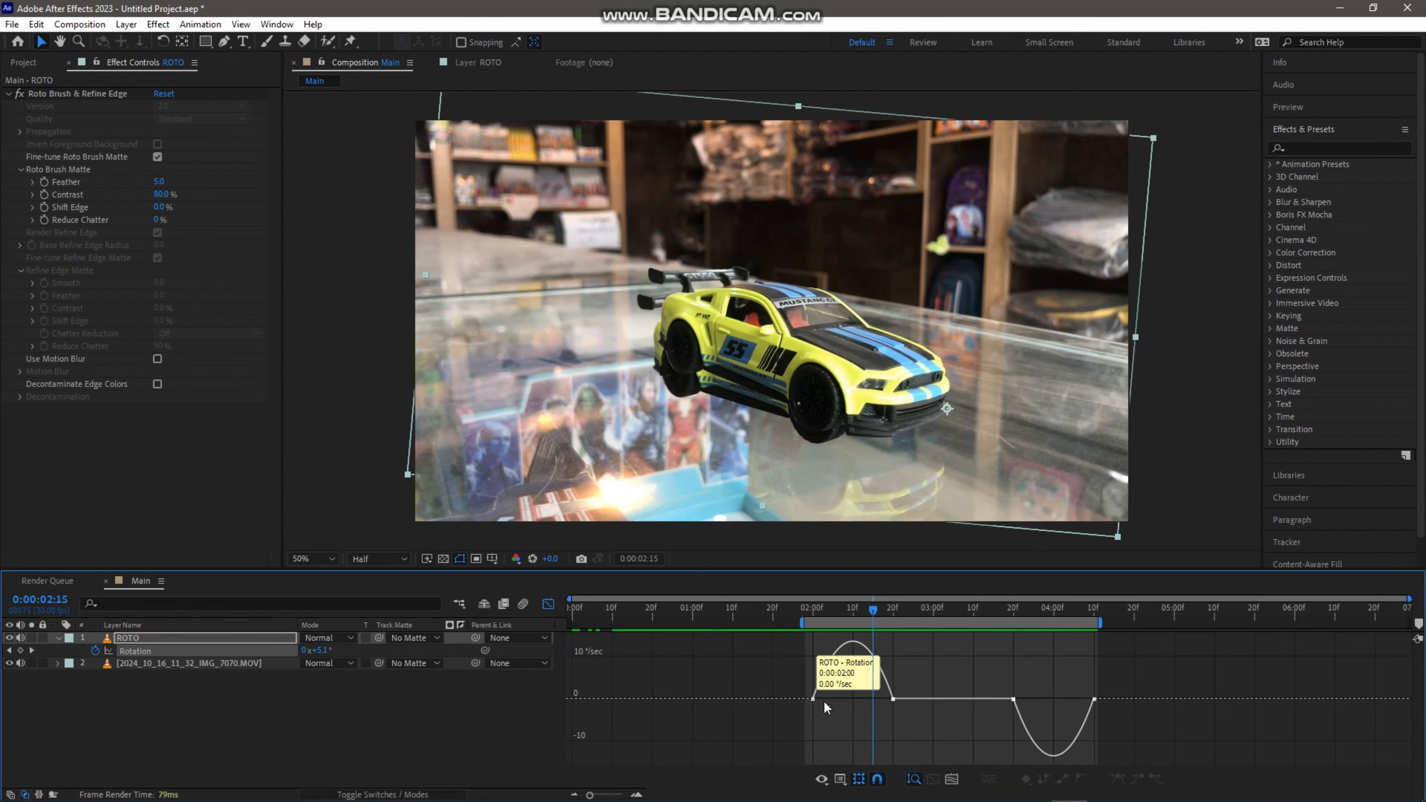
right_click(849, 728)
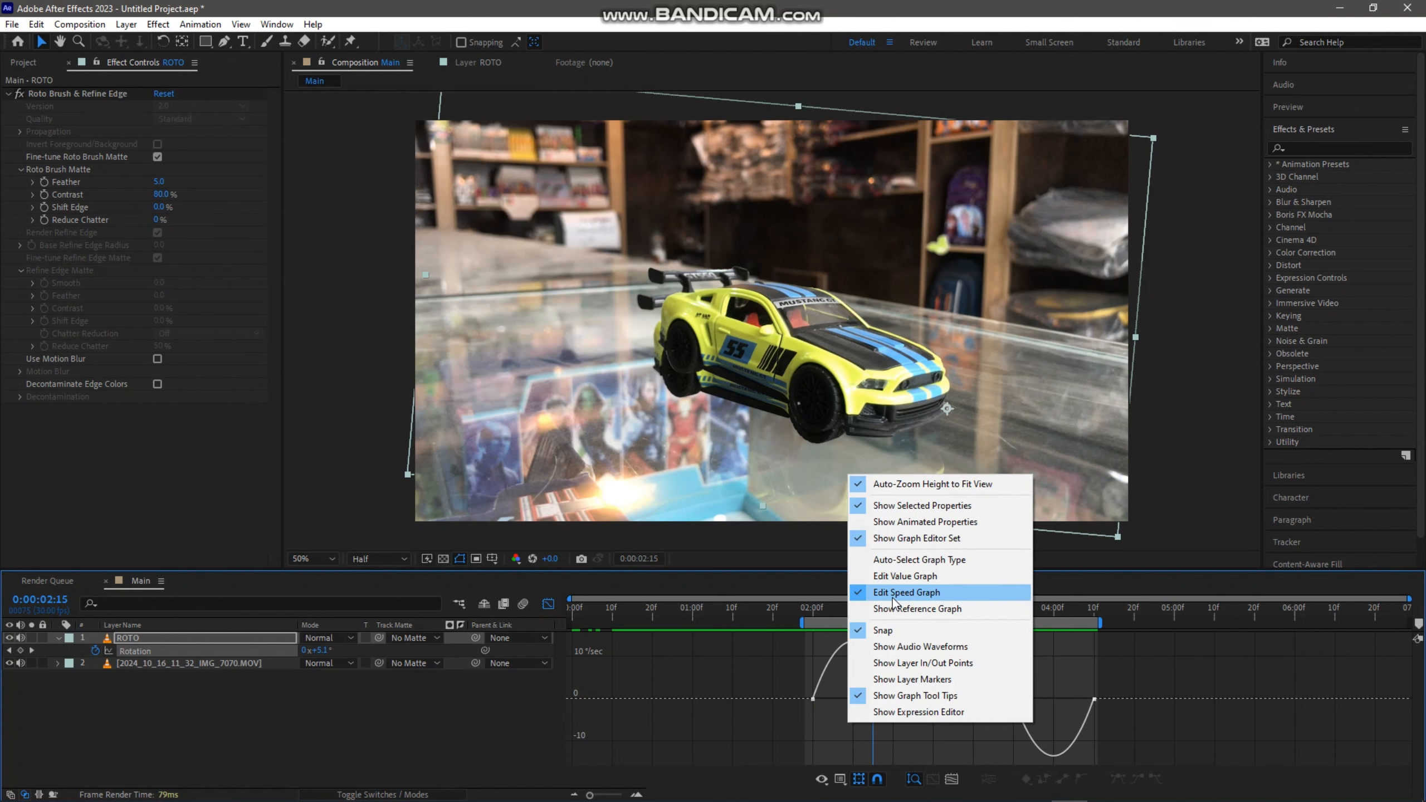
click(727, 690)
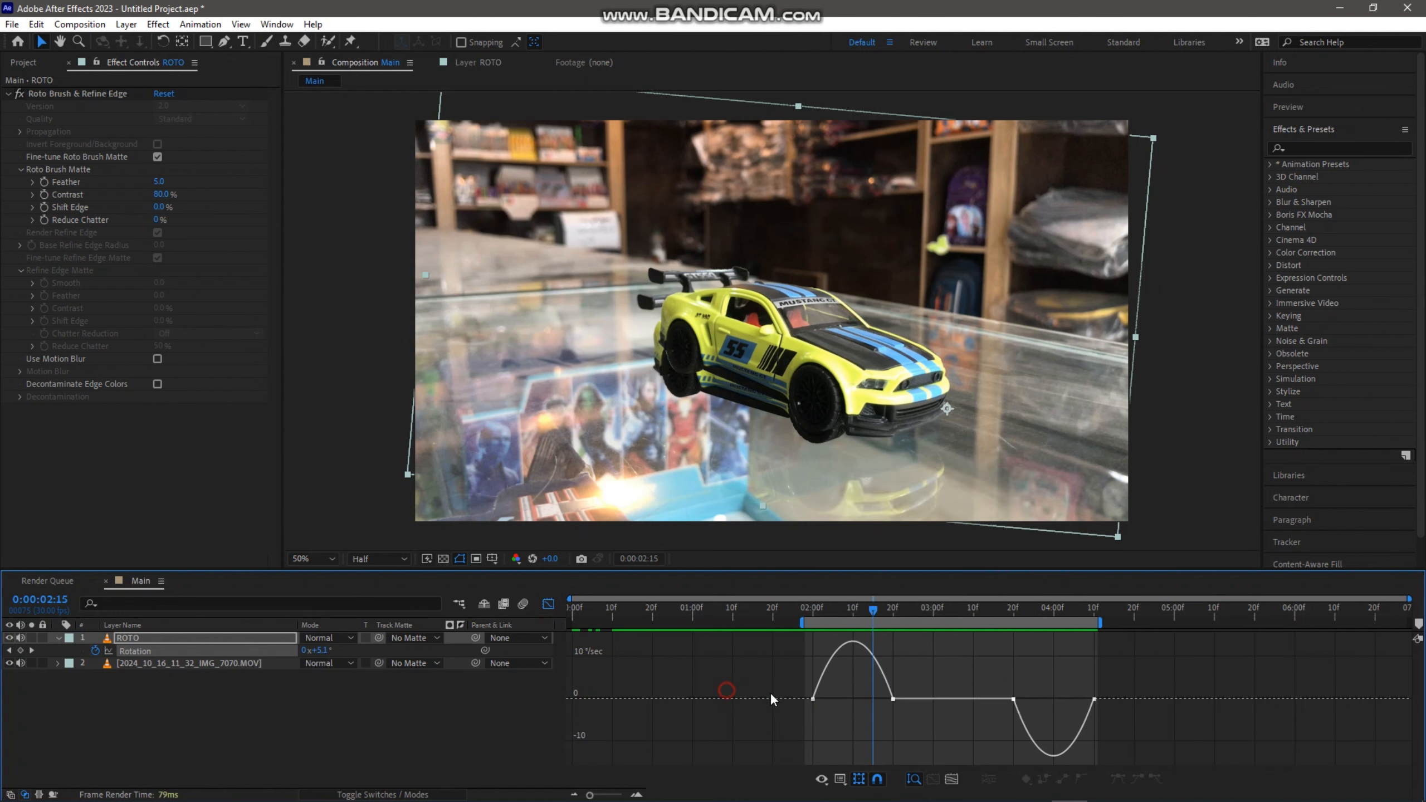
click(886, 701)
drag(879, 700, 843, 700)
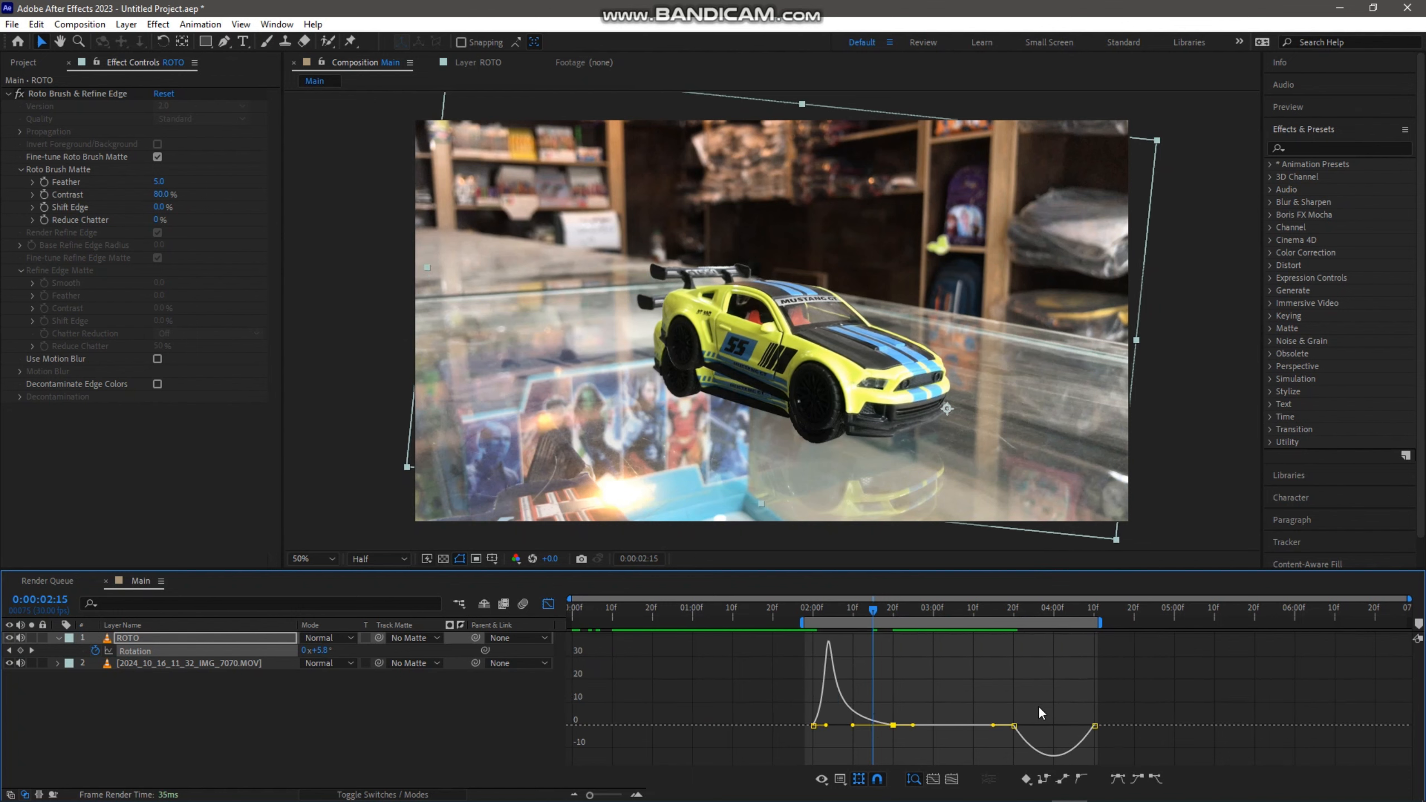
In the rotation speed graph, lengthen the third keyframe's outgoing ease so the speed peaks shortly before 0:00:04:10, and preview the motion.
drag(1040, 703, 1070, 726)
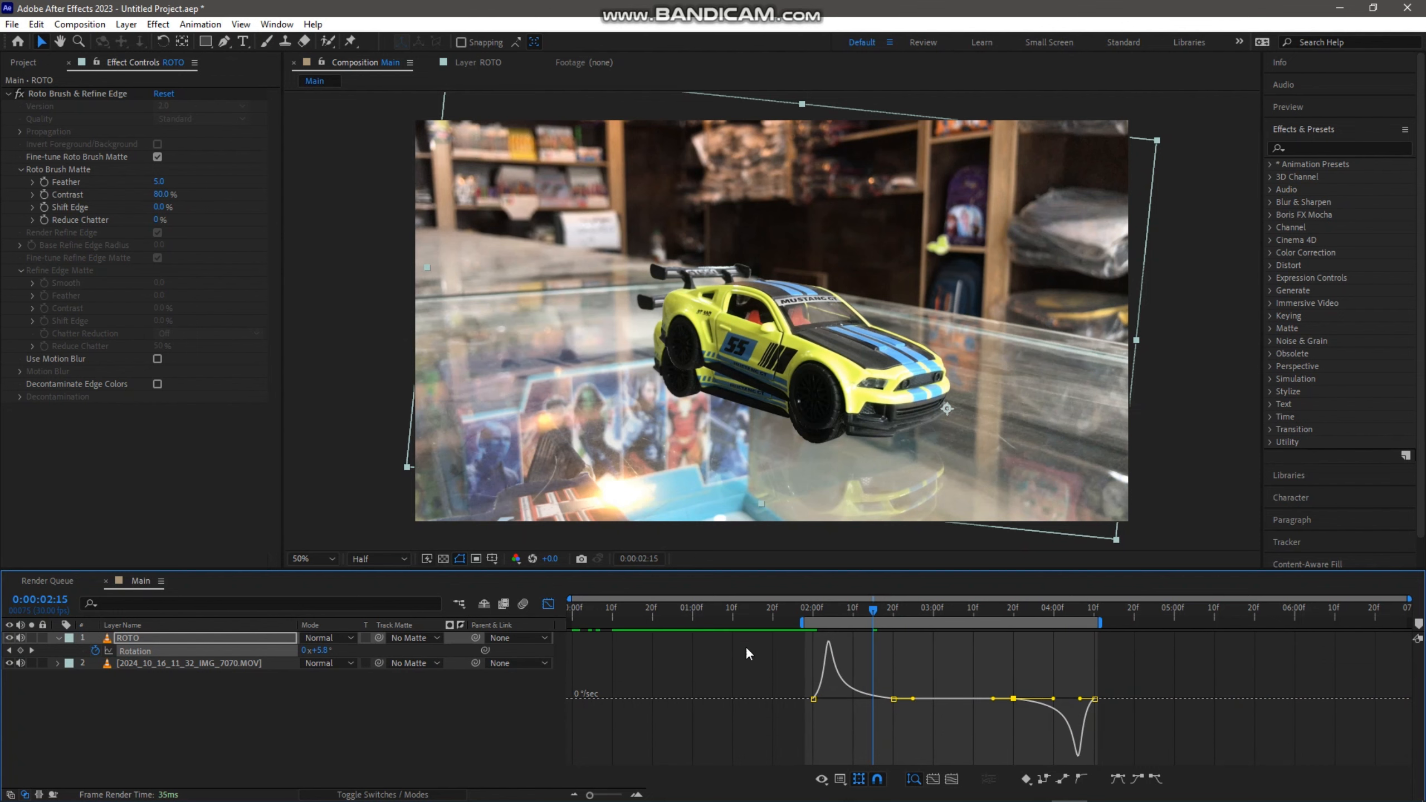
click(549, 606)
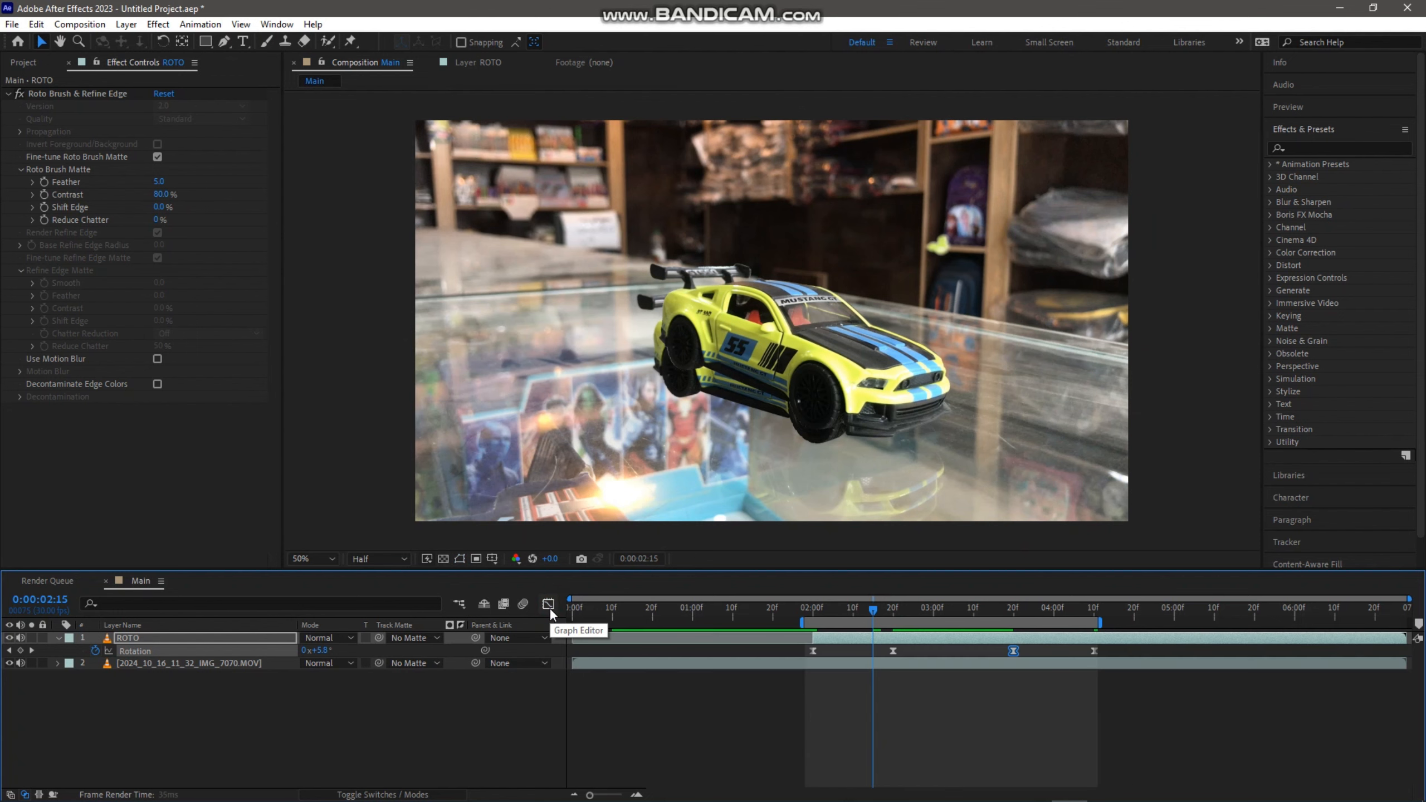
key(space)
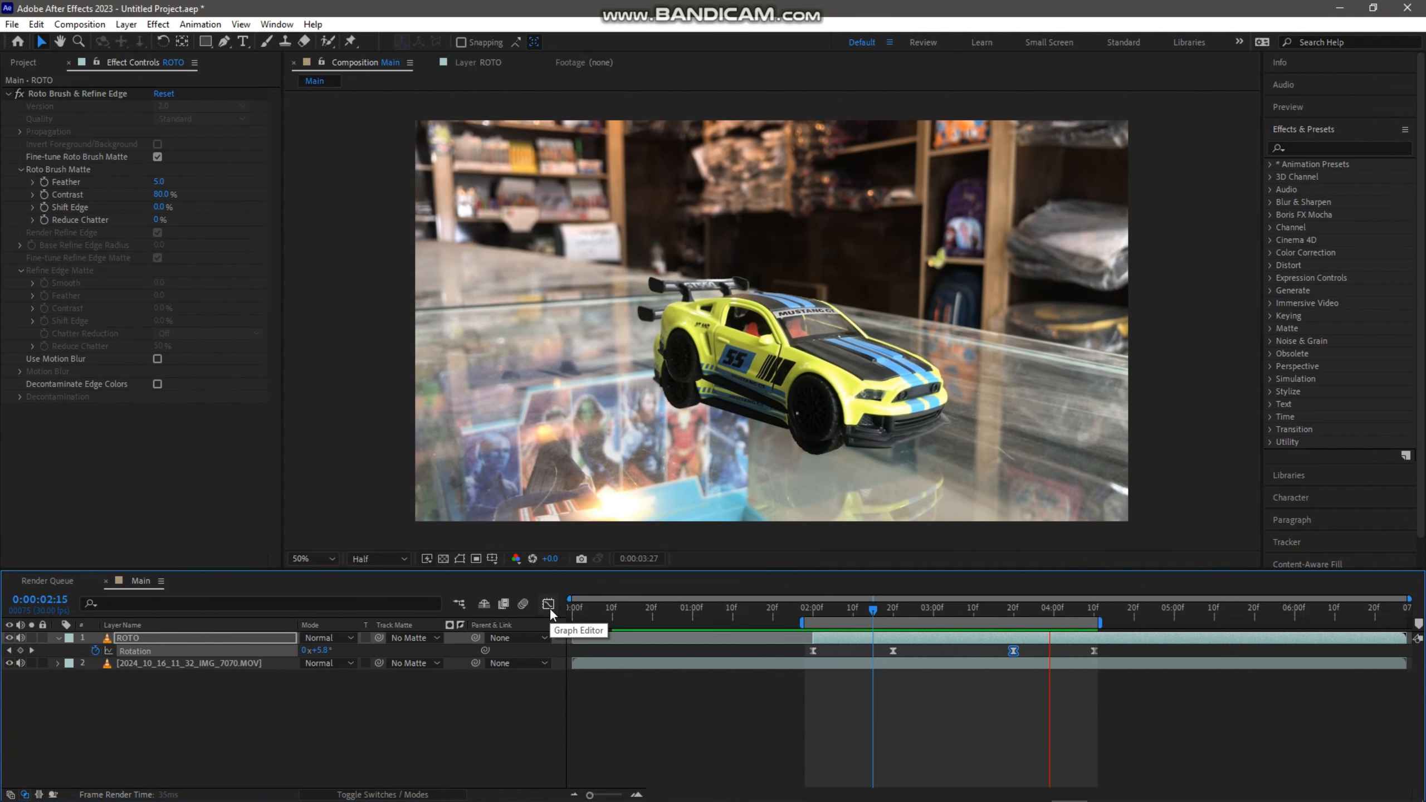
key(space)
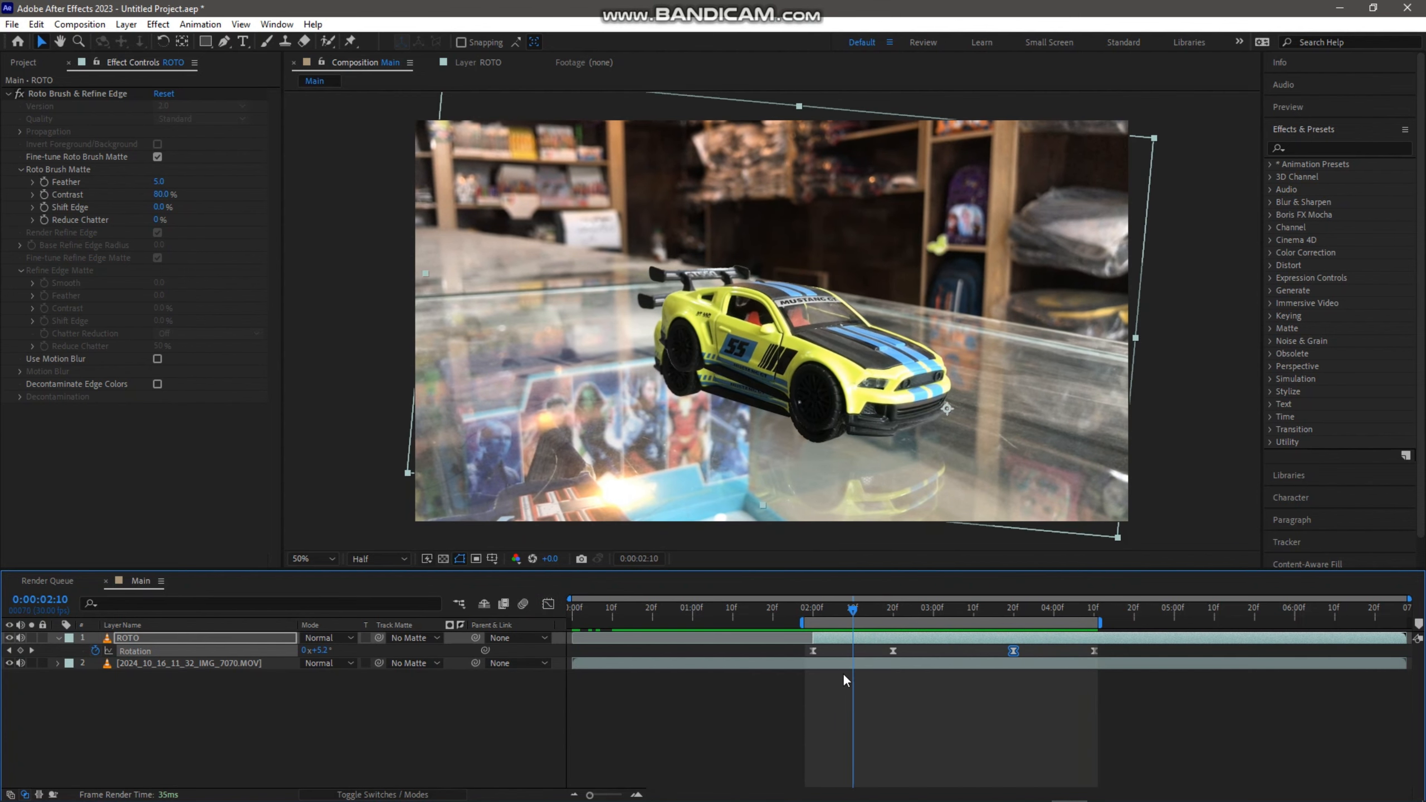
Duplicate the ROTO layer five times and save the project as Car clones.aep in the After Effect Projects folder.
click(830, 643)
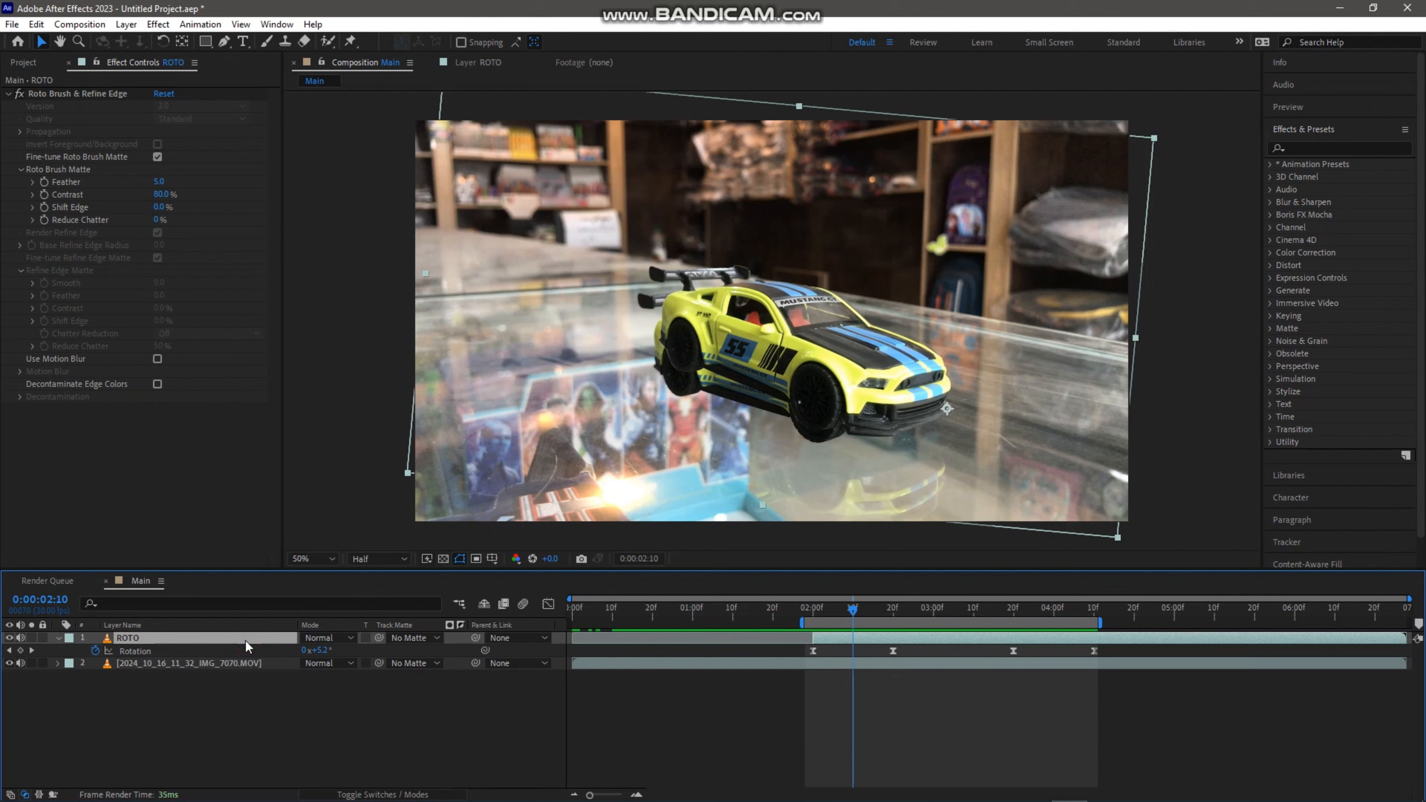
key(ctrl+d)
key(ctrl+d)
key(ctrl+d)
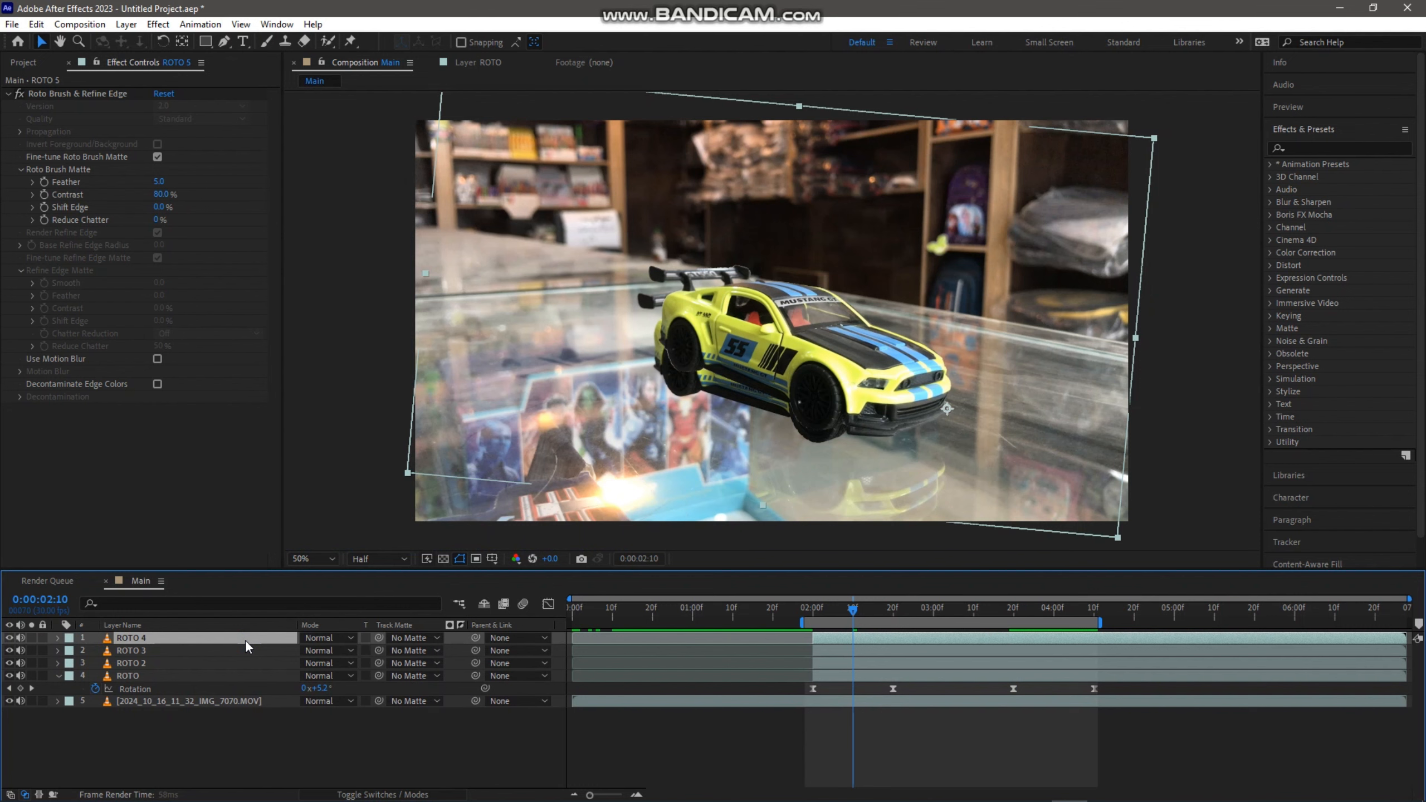
key(ctrl+d)
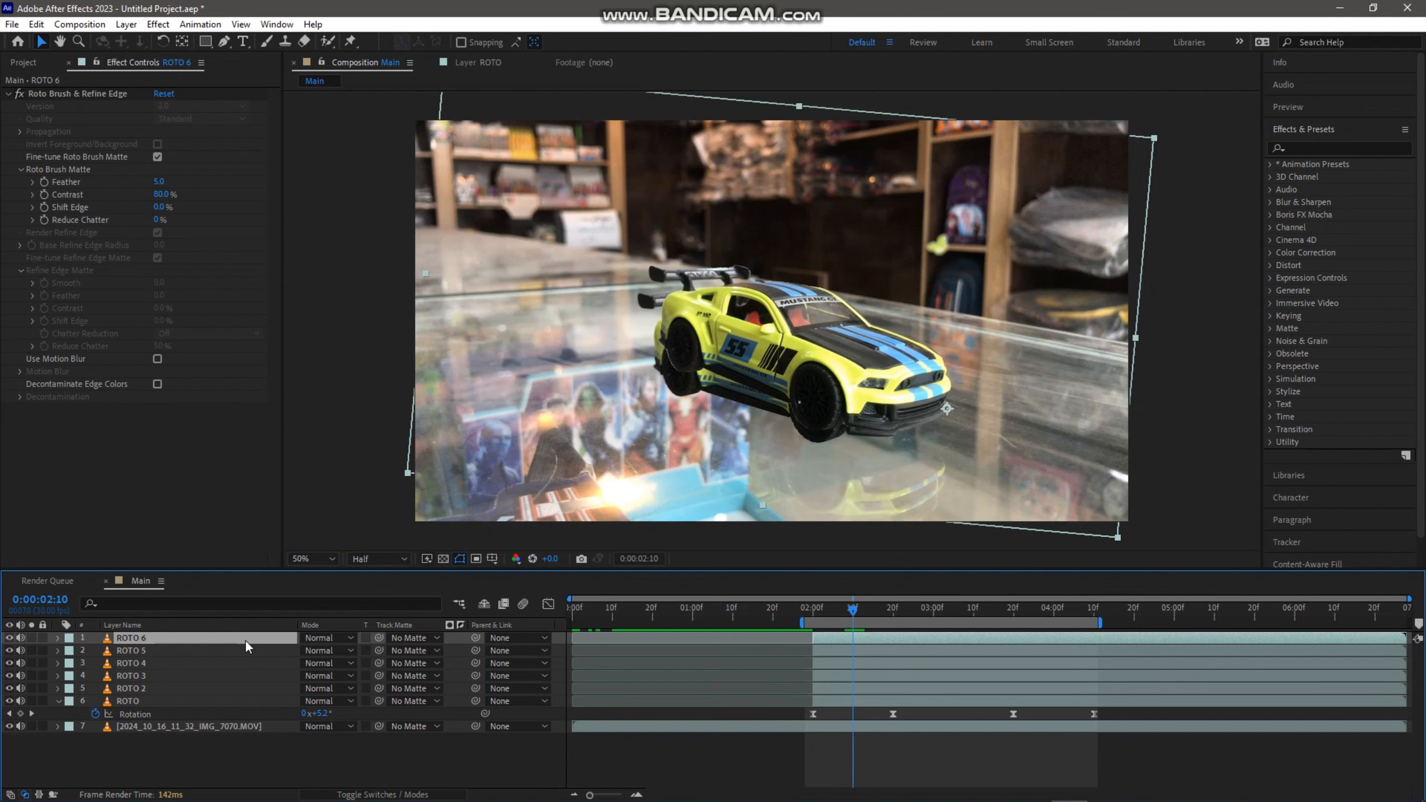
key(ctrl+s)
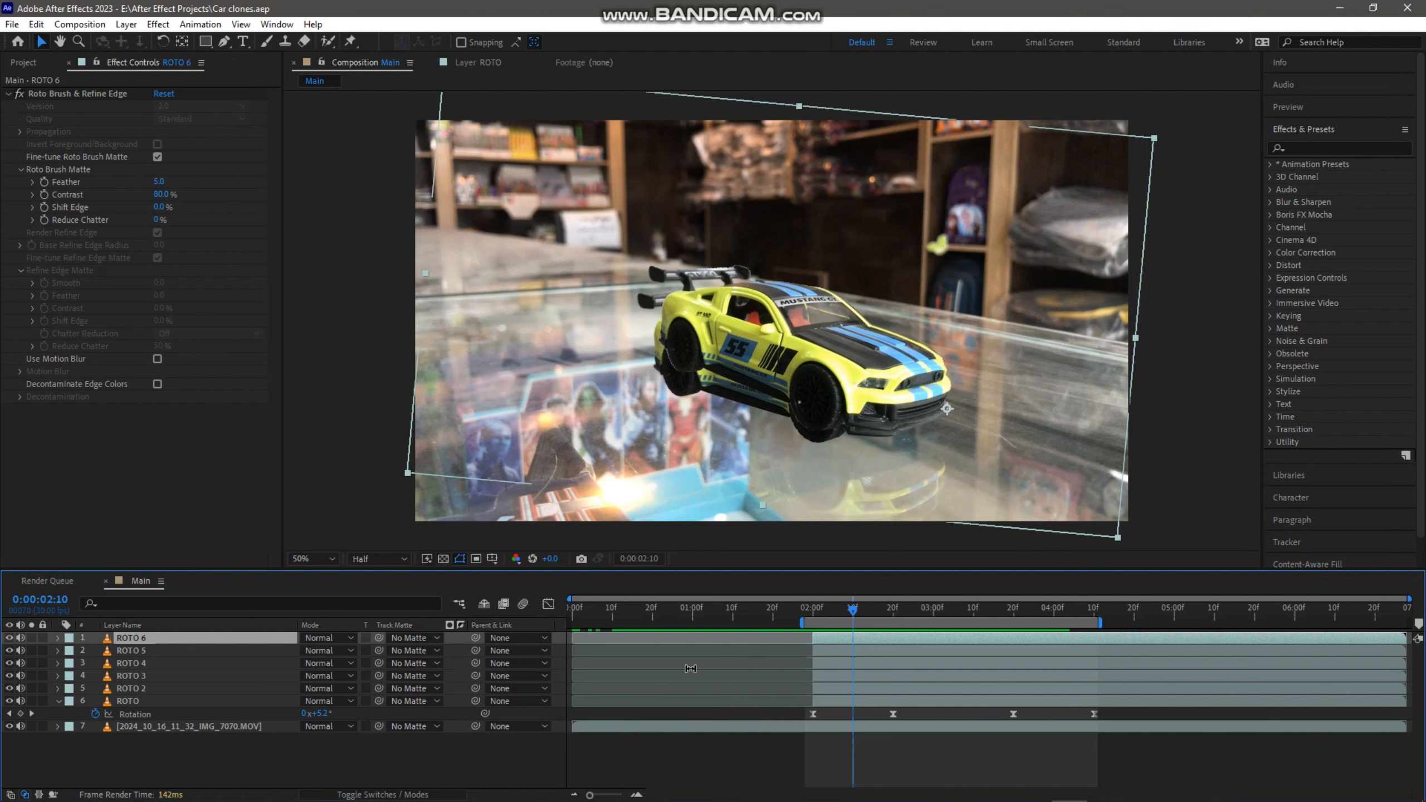
Select all six ROTO layers and reveal their rotation keyframes.
ctrl+click(147, 698)
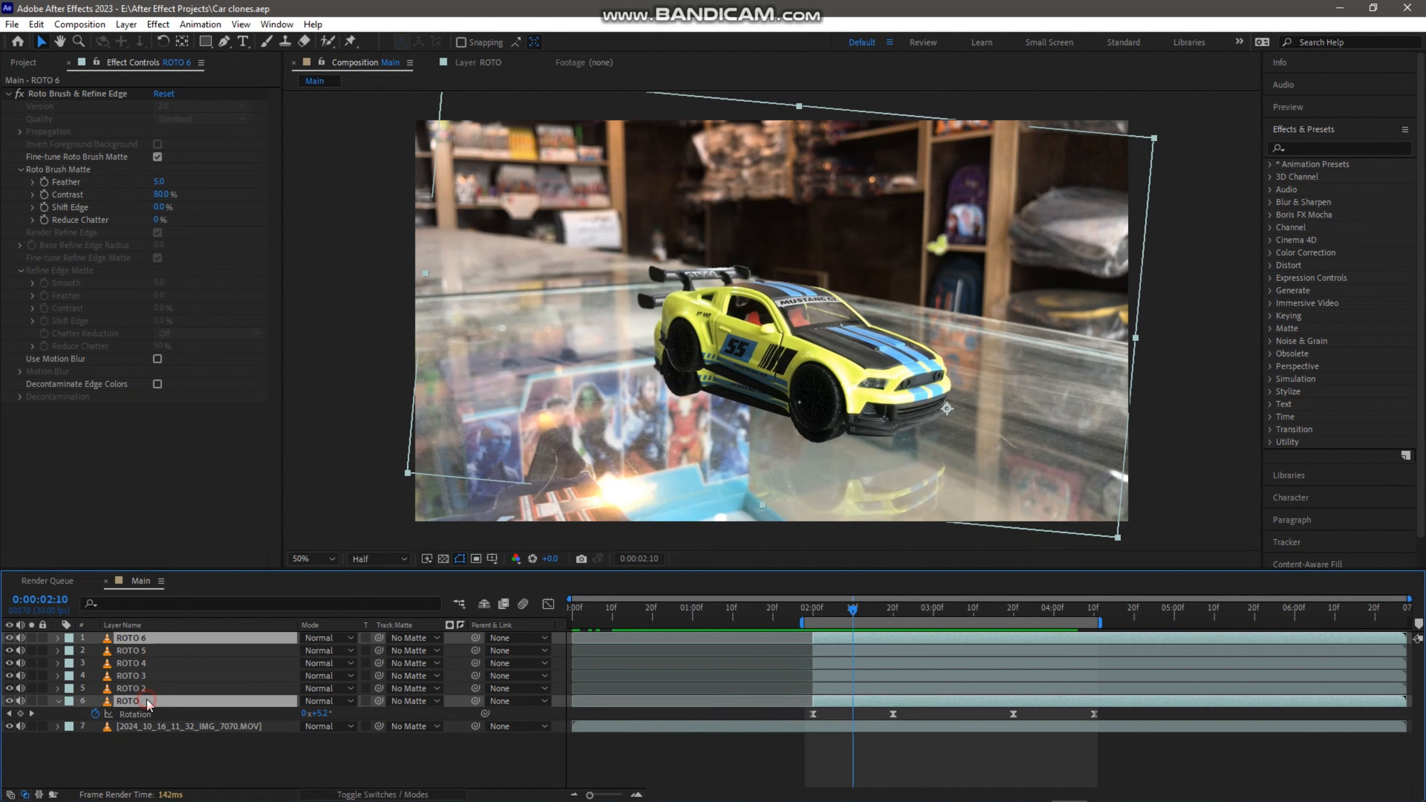
shift+click(150, 647)
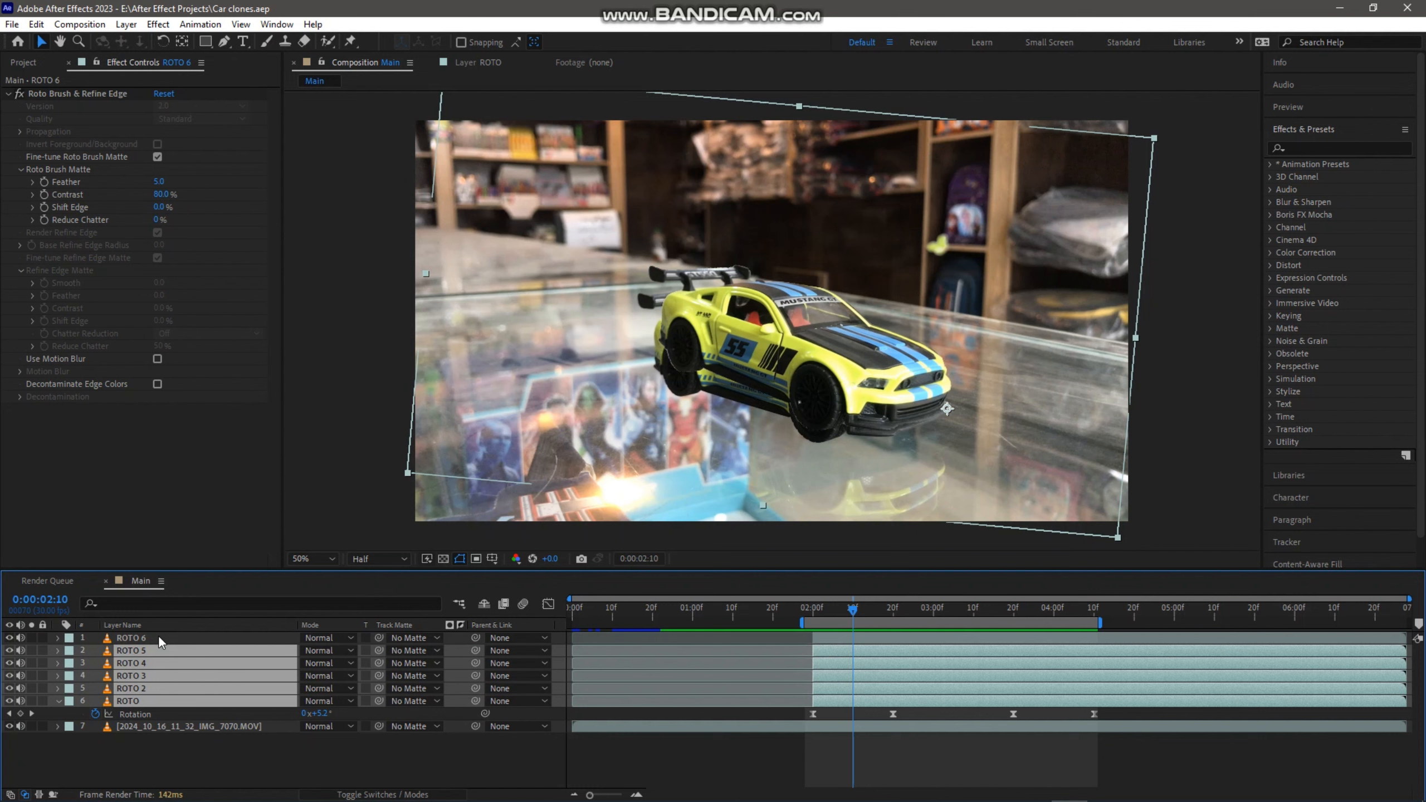
ctrl+click(158, 636)
key(u)
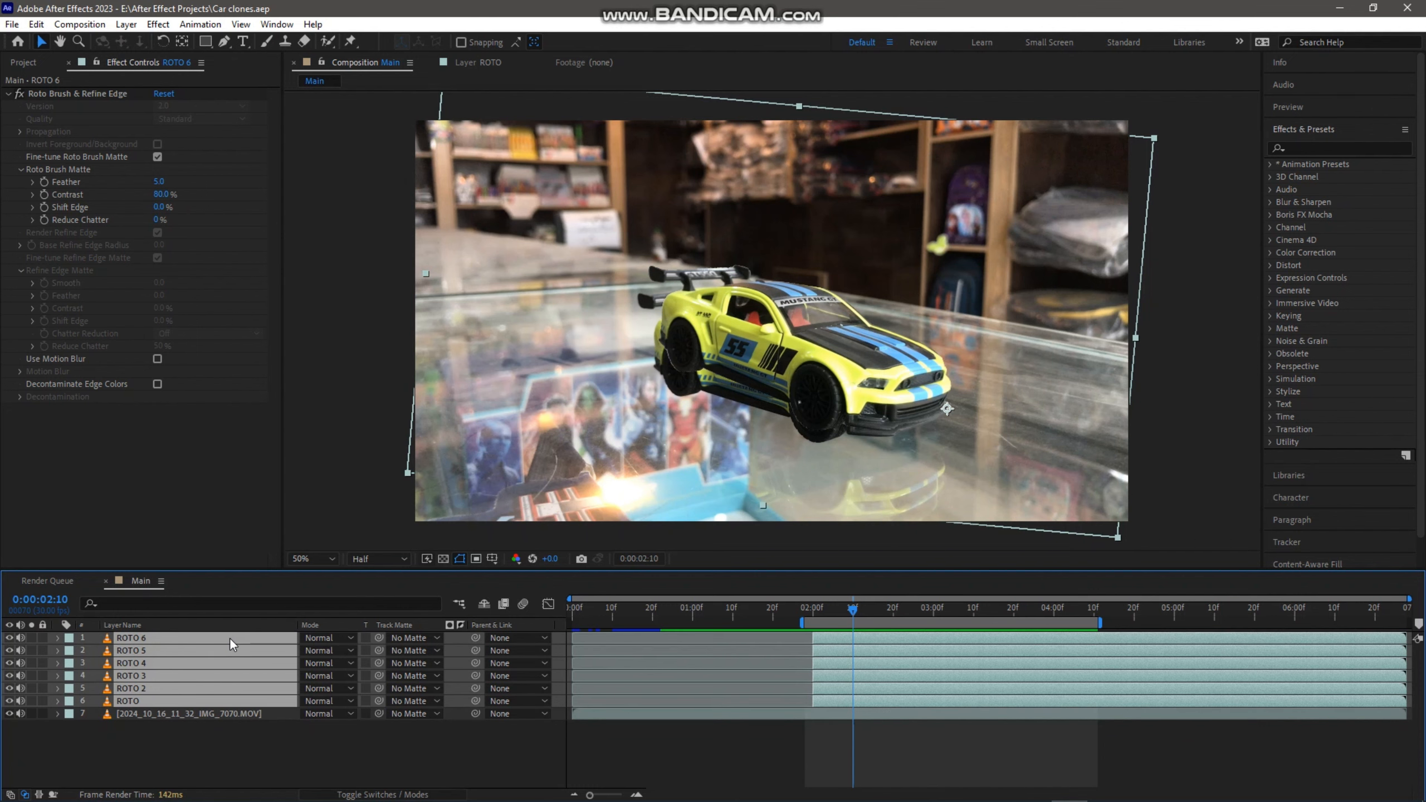
key(u)
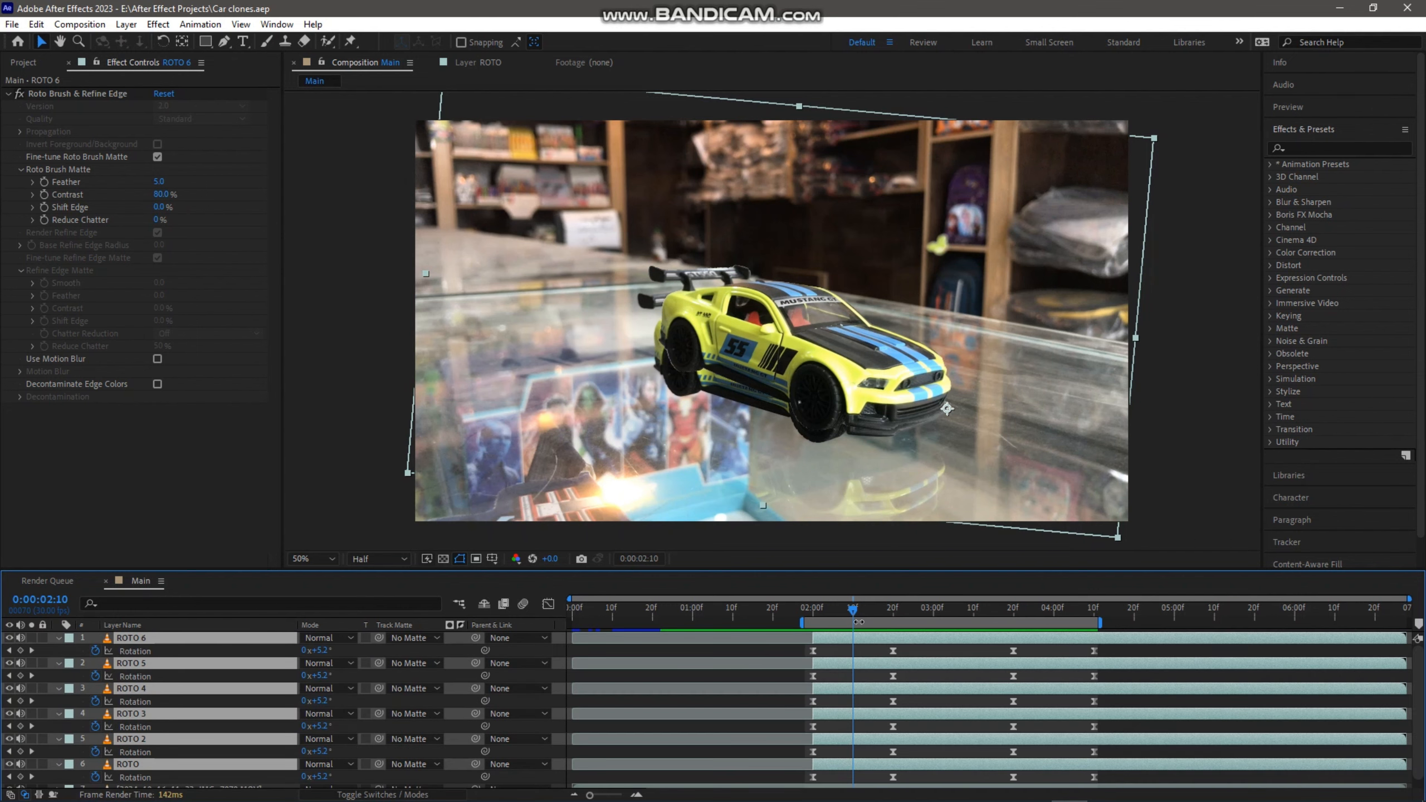
At 0:00:02:20, set the rotation of ROTO 2 to 12° and of ROTO 3 to 18°.
drag(853, 610, 894, 615)
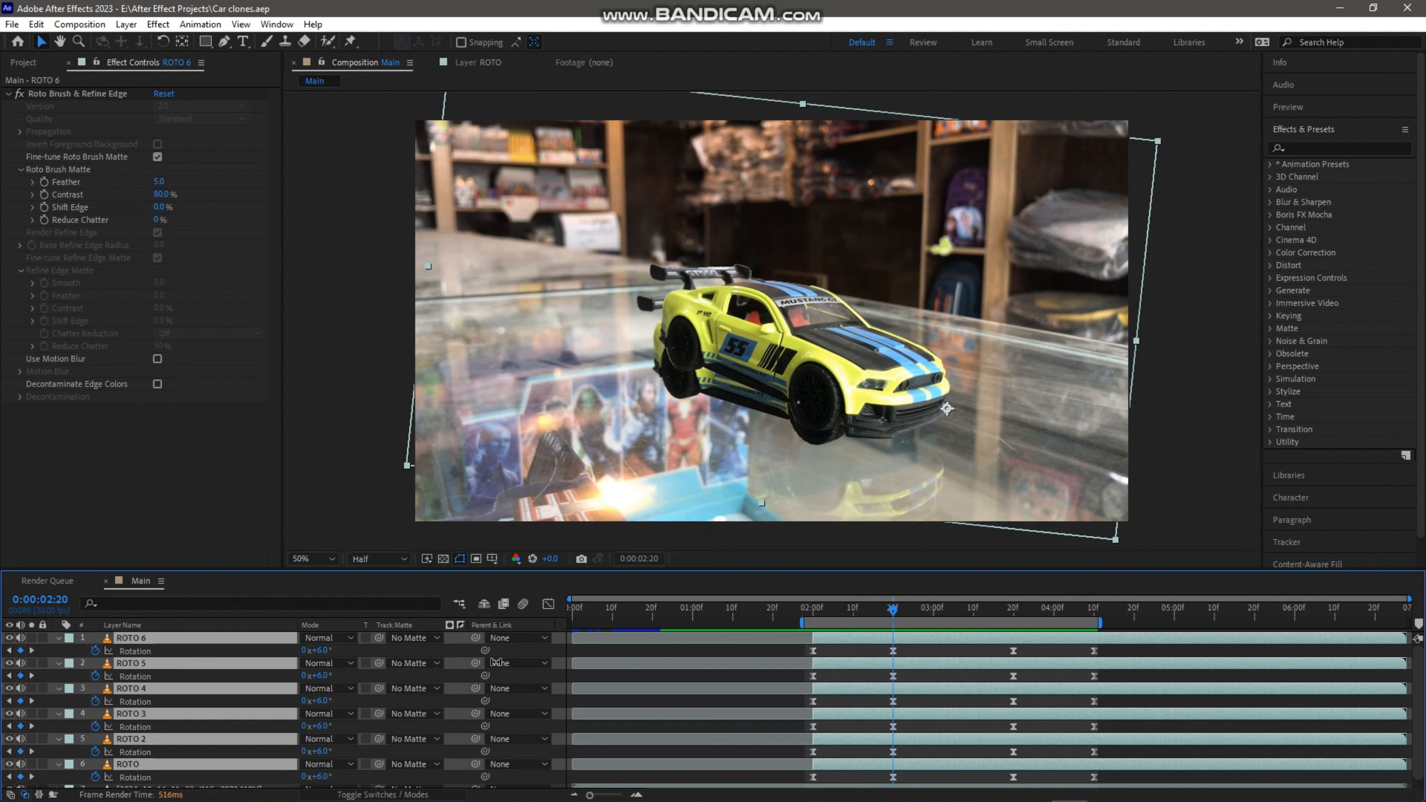
scroll(360, 697, down, 1)
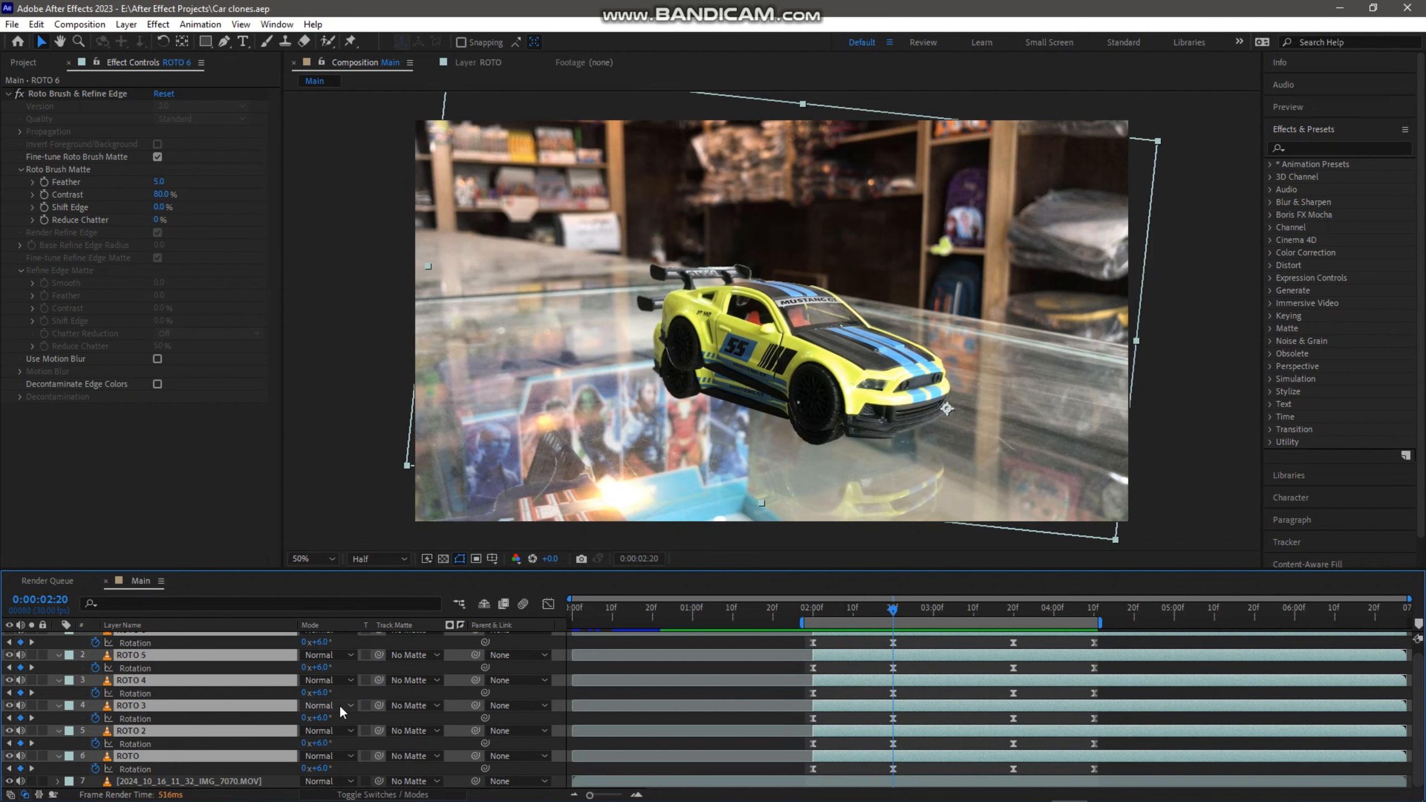
click(133, 770)
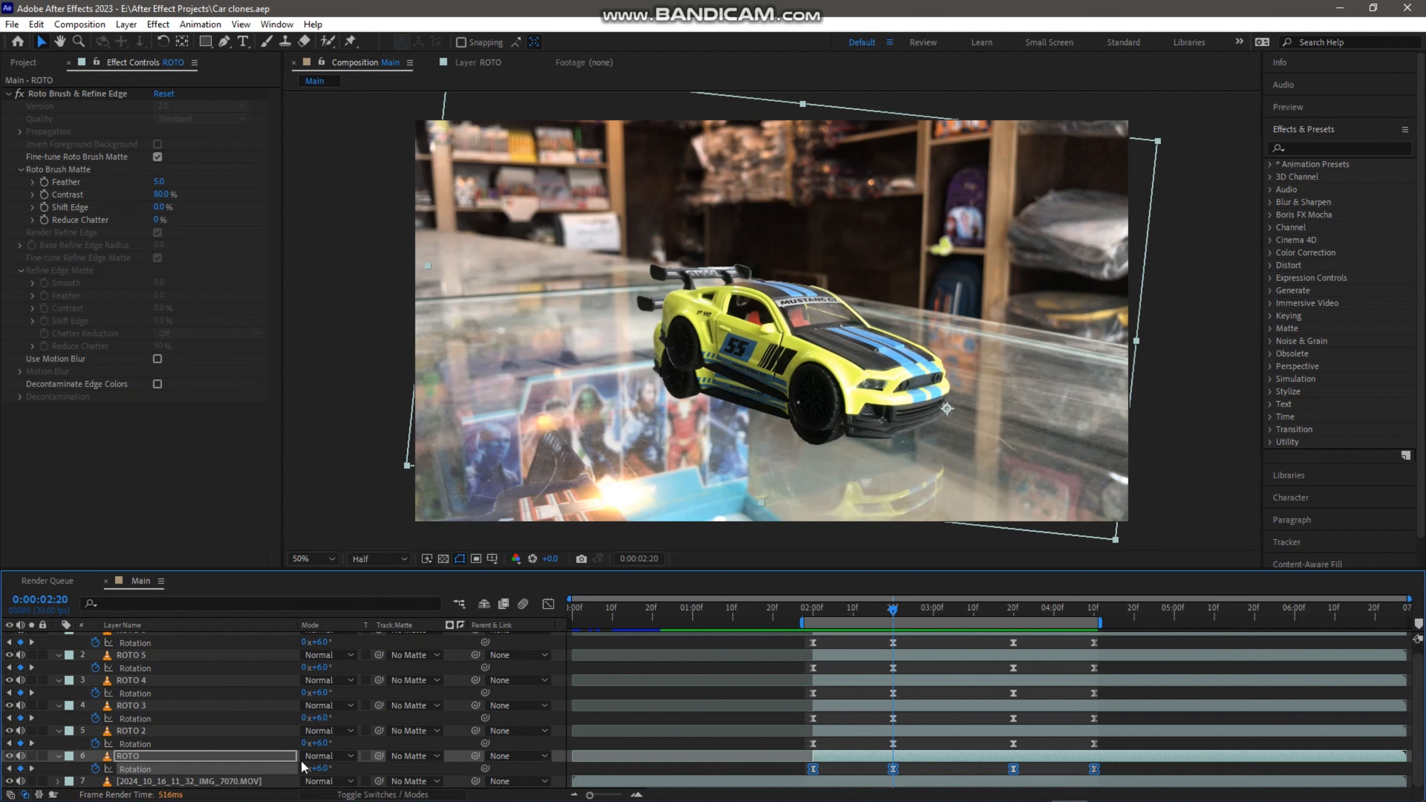
click(321, 745)
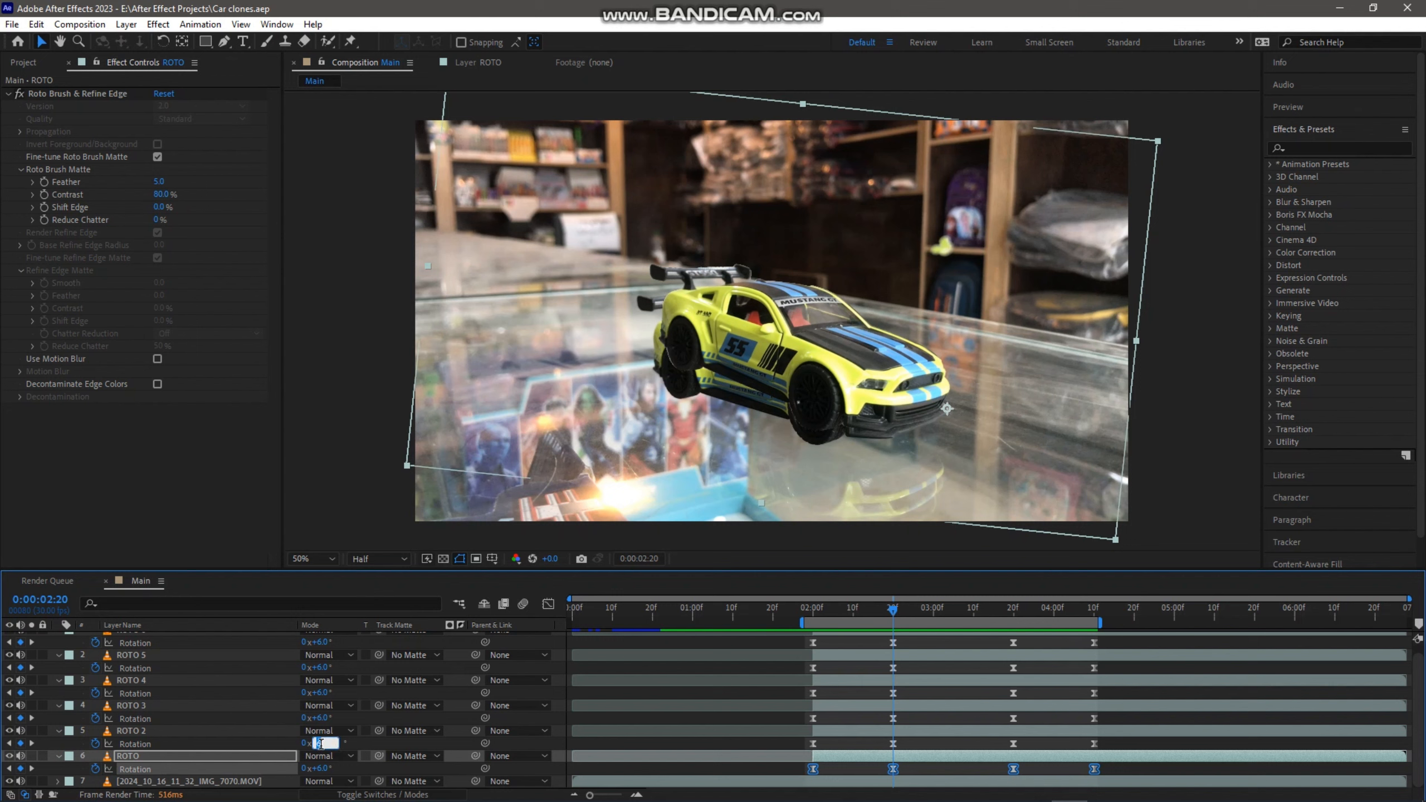
text(12)
key(Return)
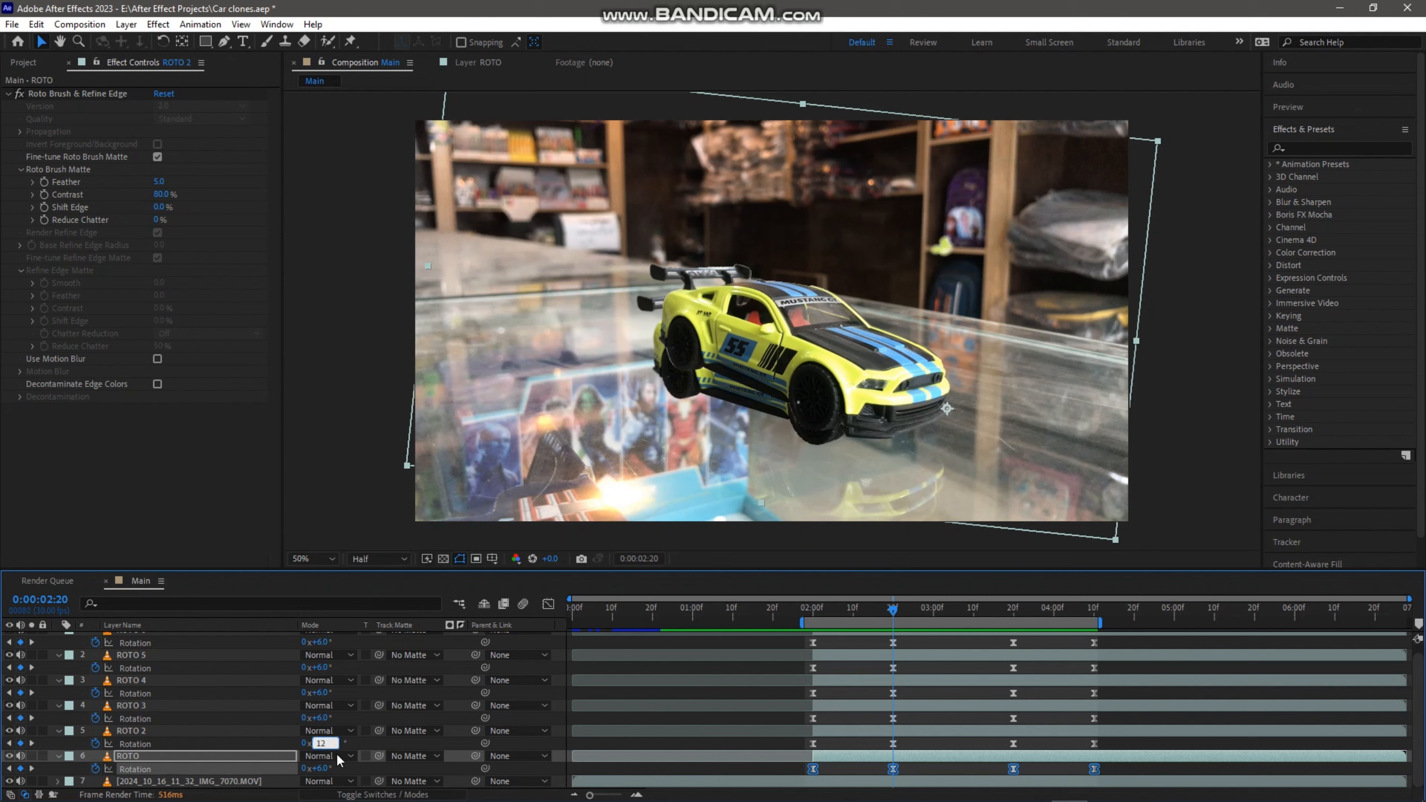
click(321, 718)
text(18)
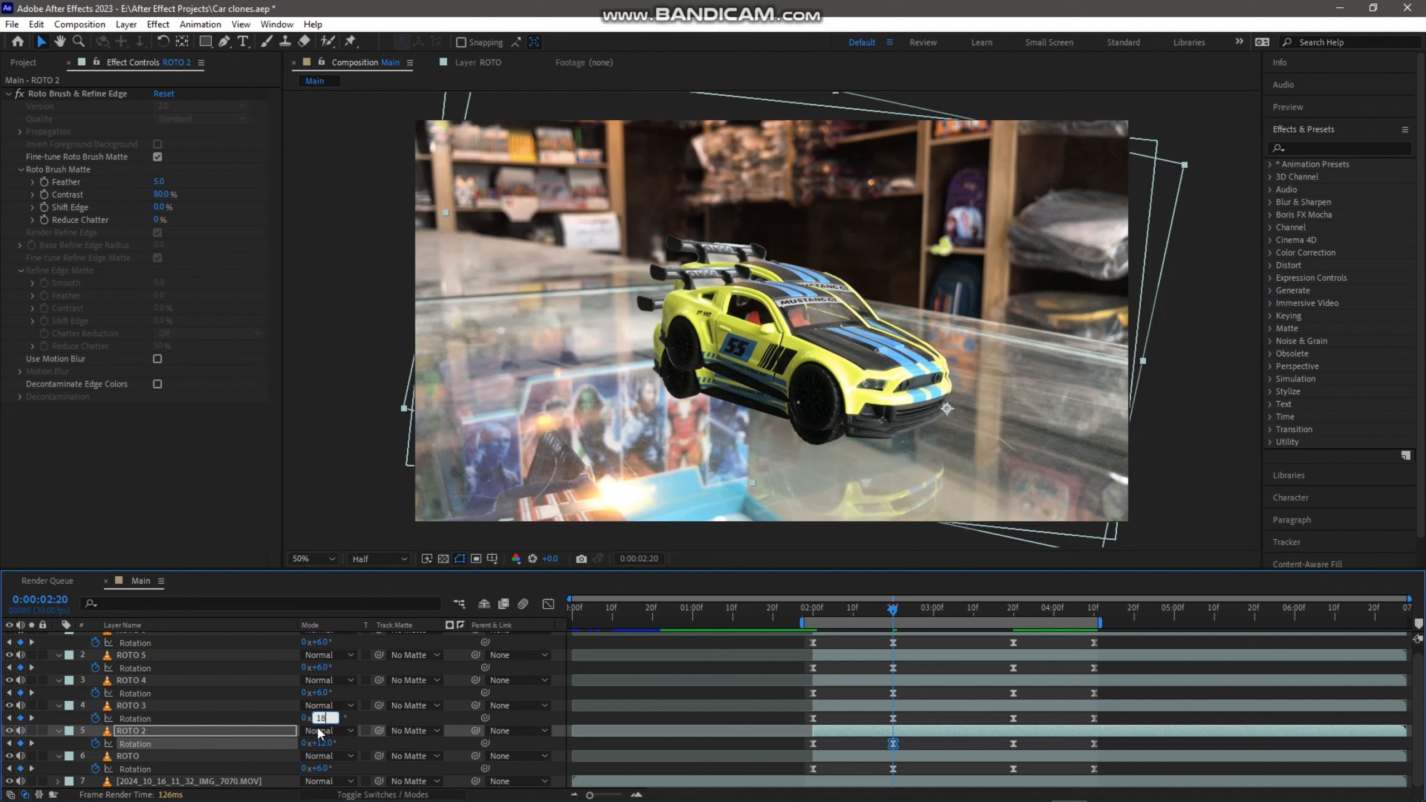
key(Return)
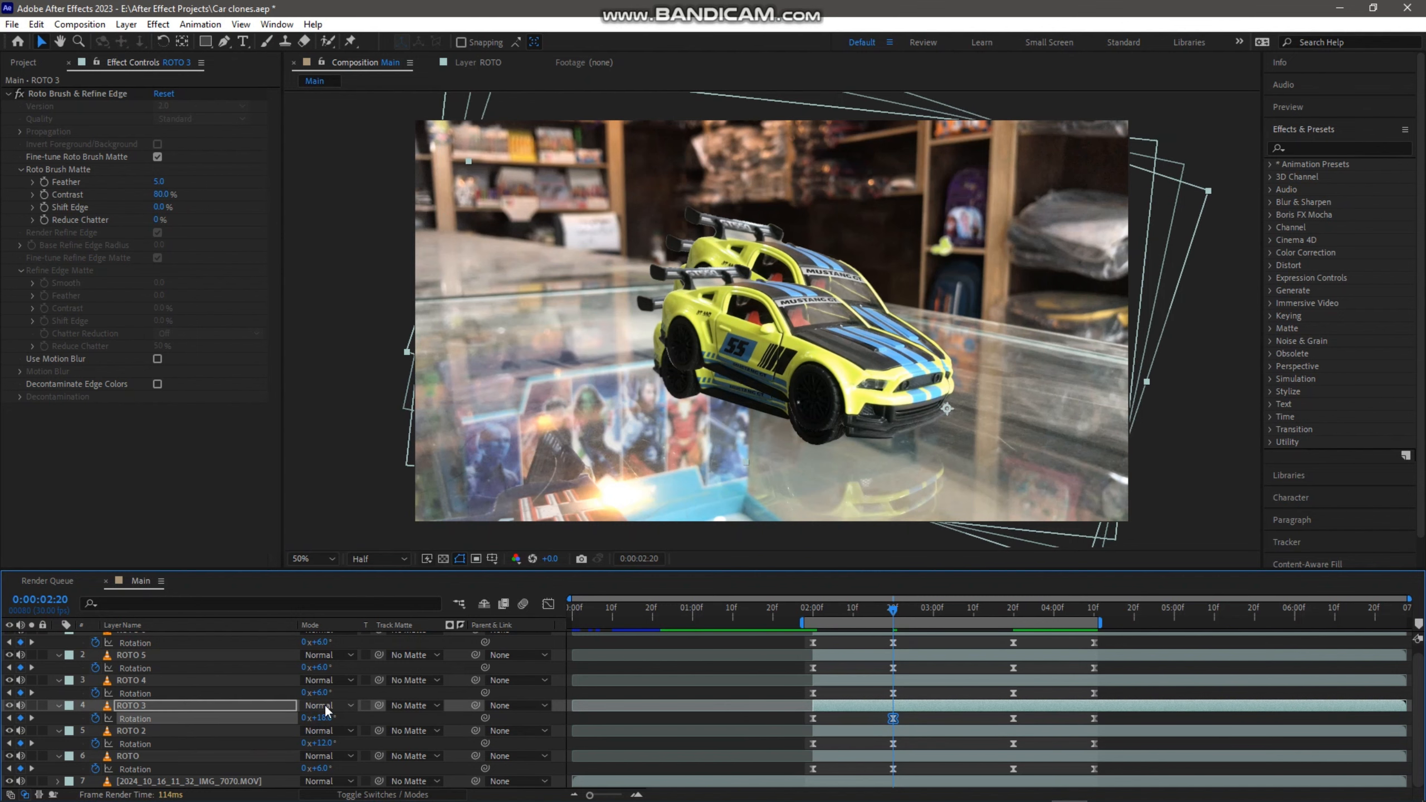
At 0:00:02:20, set the rotation of ROTO 4 to 24°, ROTO 5 to 30° and ROTO 6 to 36°.
click(322, 693)
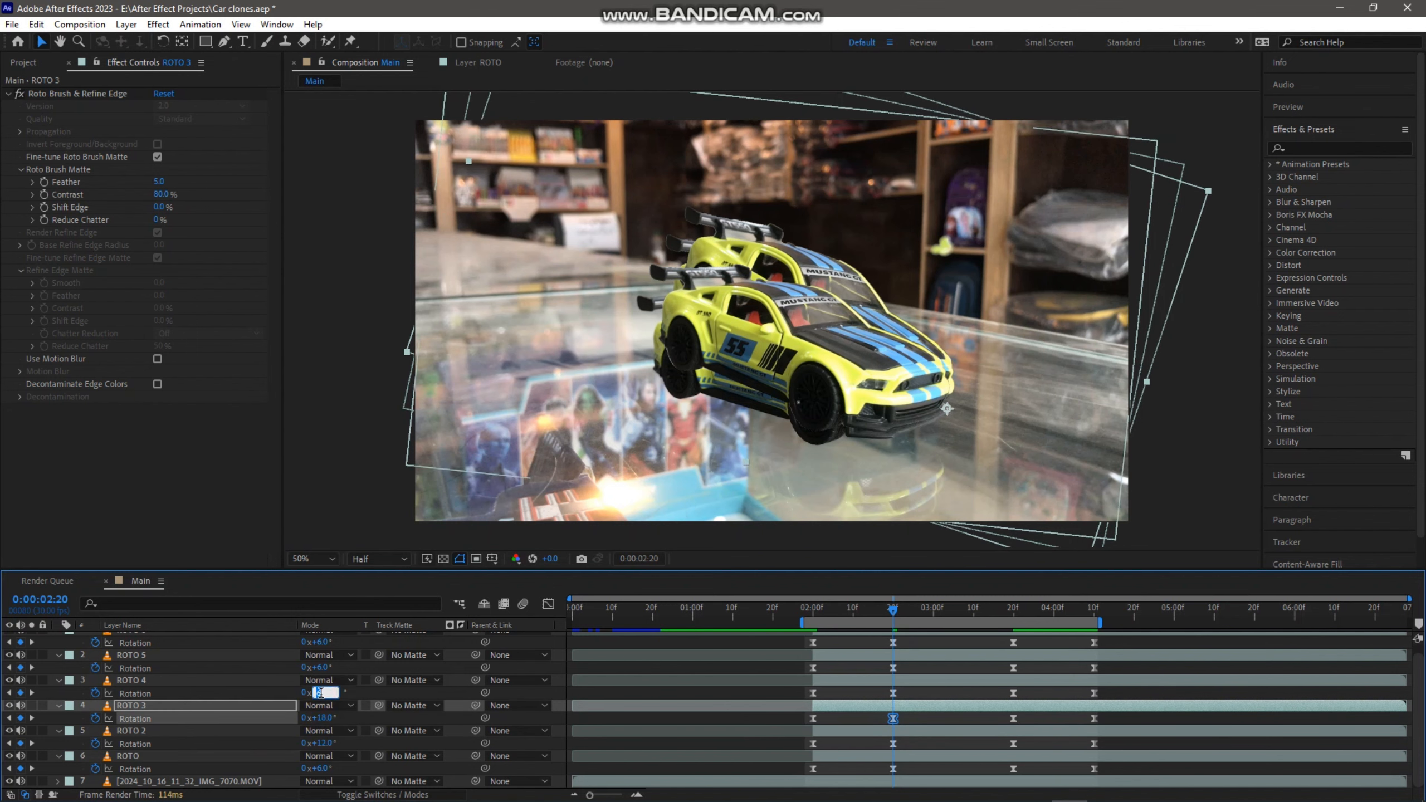
text(24)
key(Return)
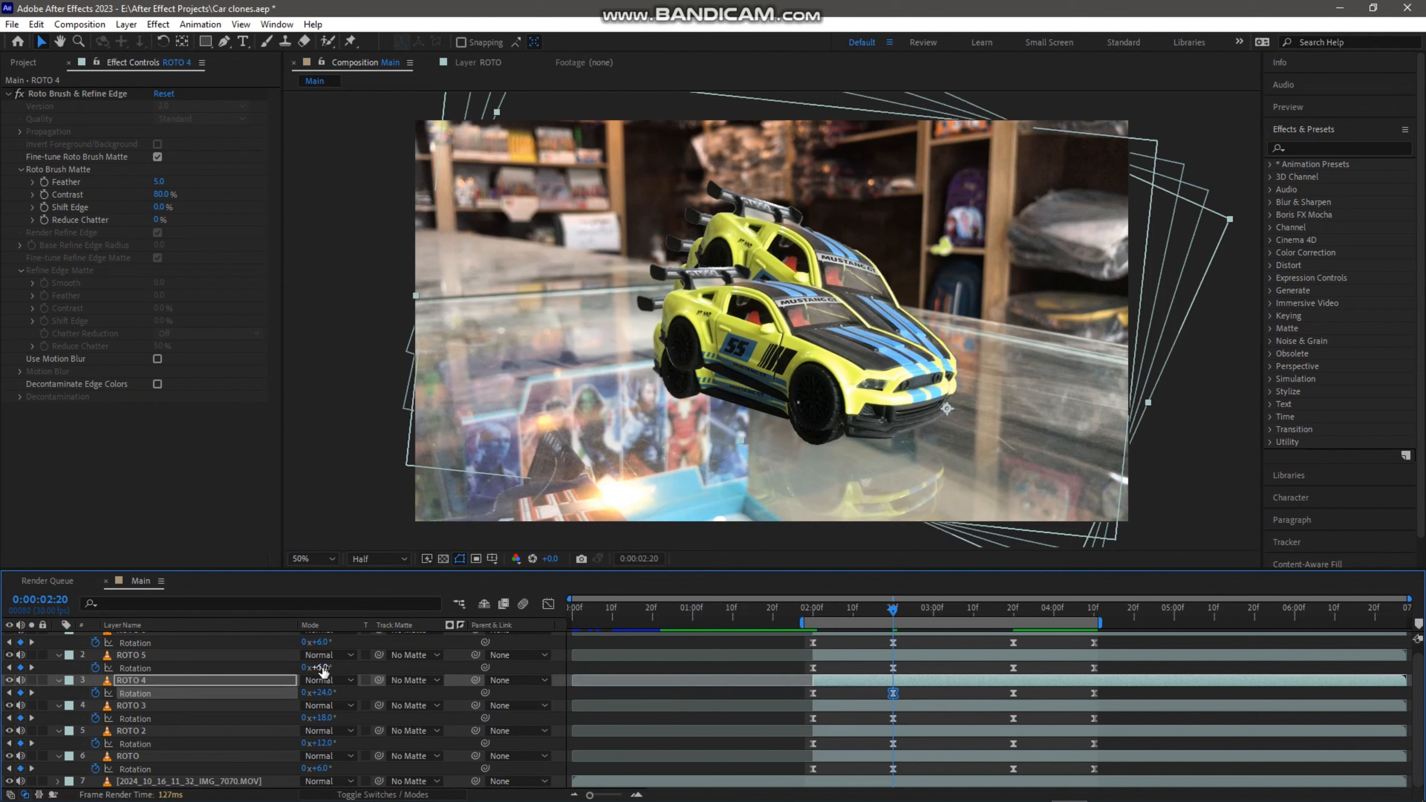
click(321, 668)
text(30)
key(Return)
click(320, 642)
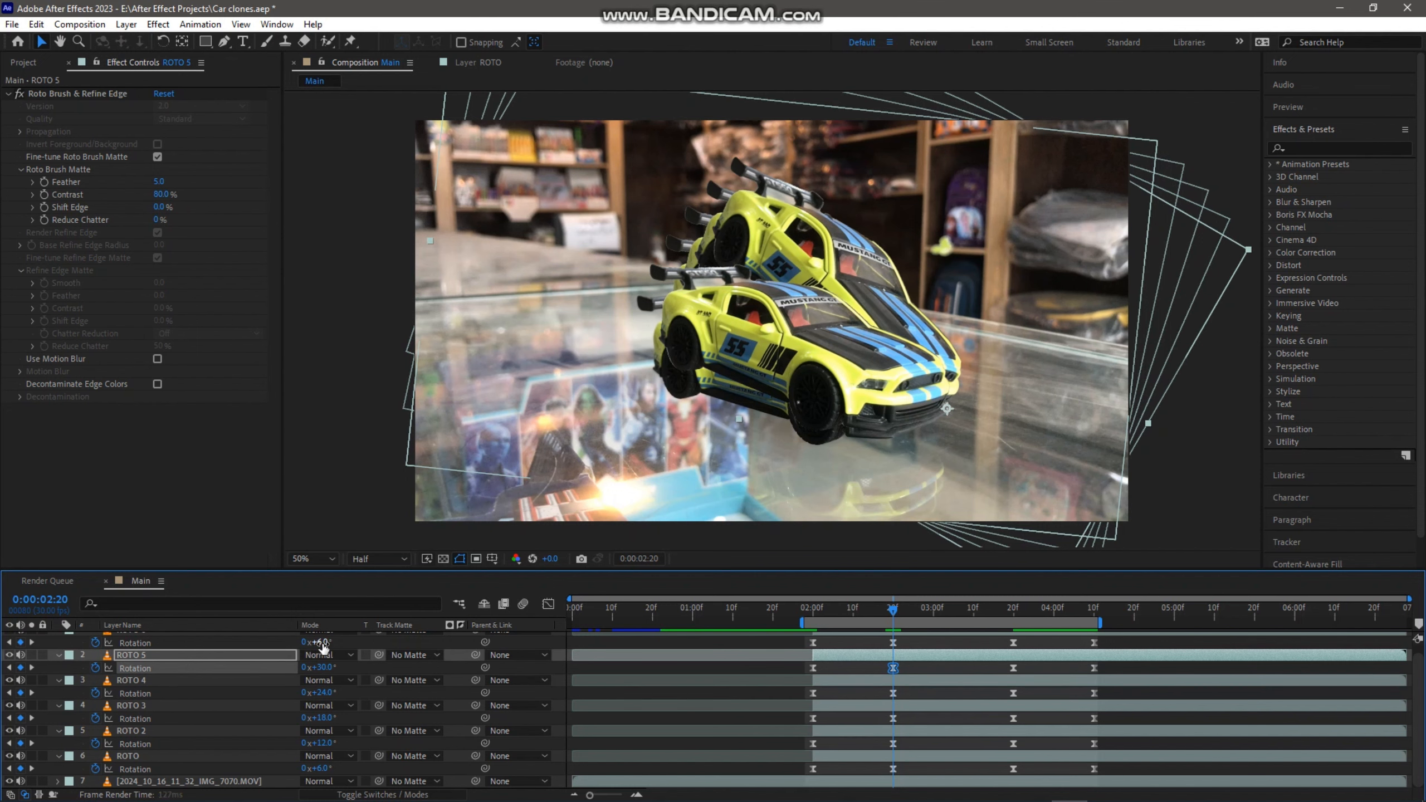
text(36)
key(Return)
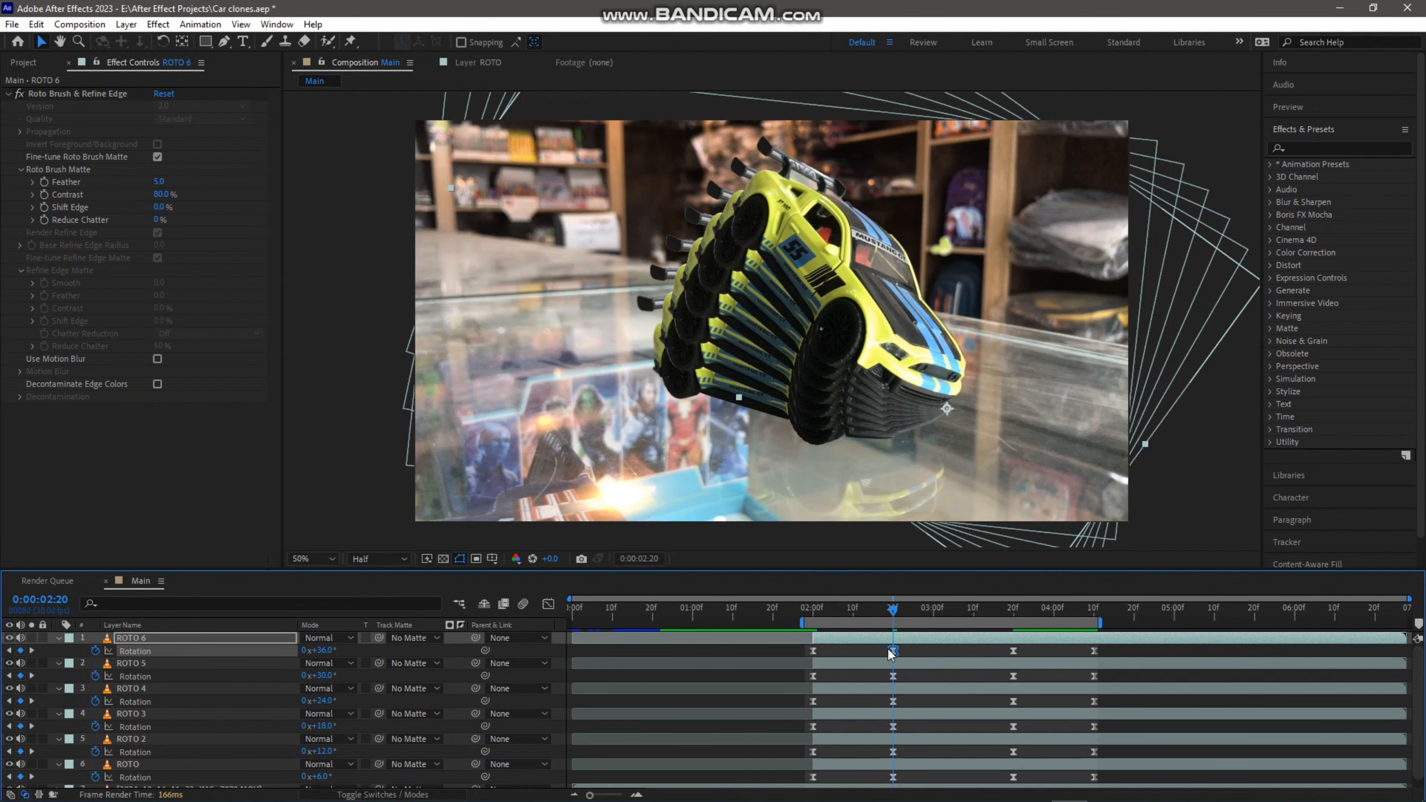
Copy the 0:00:02:20 rotation keyframes of ROTO 6, ROTO 5 and ROTO 4 onto their keyframes at 0:00:03:20.
mouse_move(895, 656)
click(32, 651)
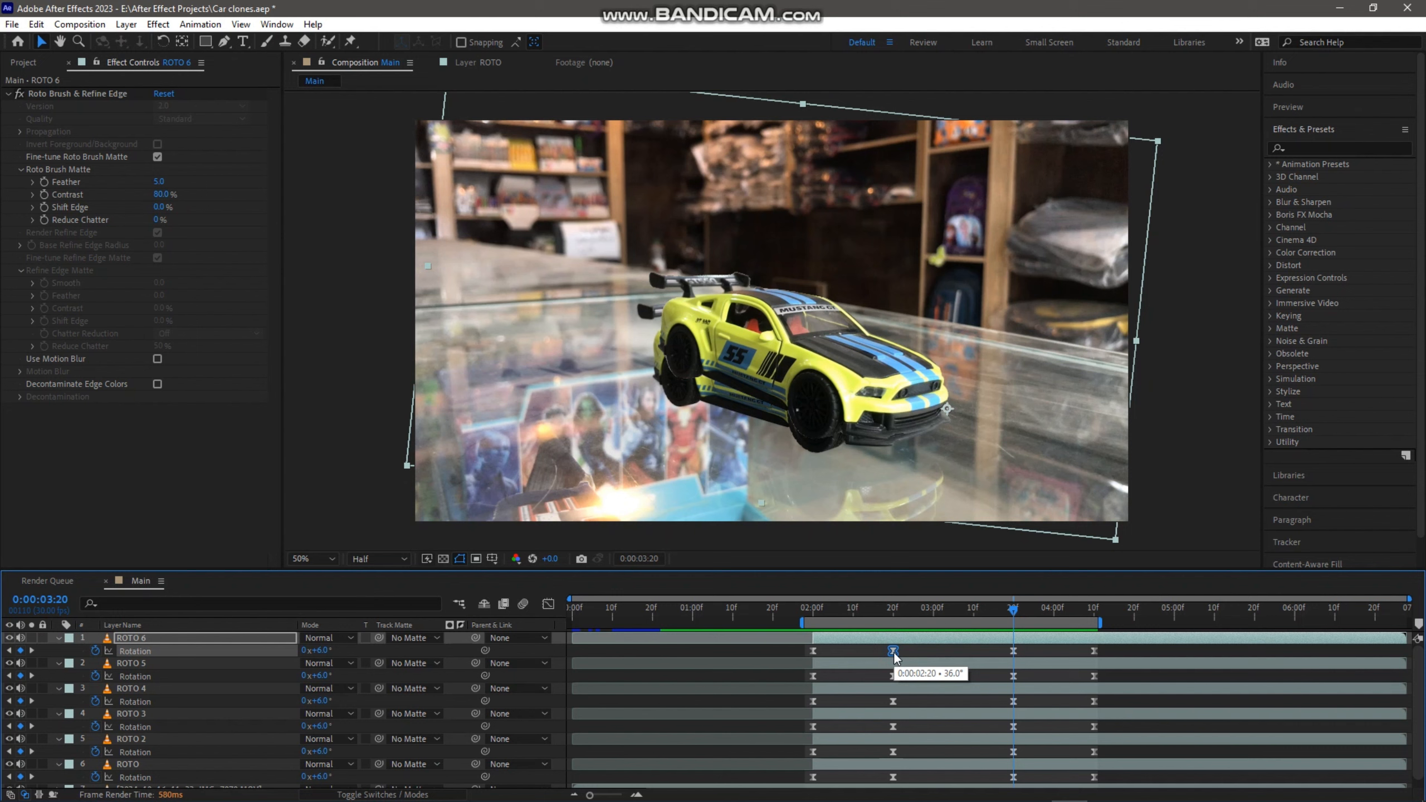
key(ctrl+v)
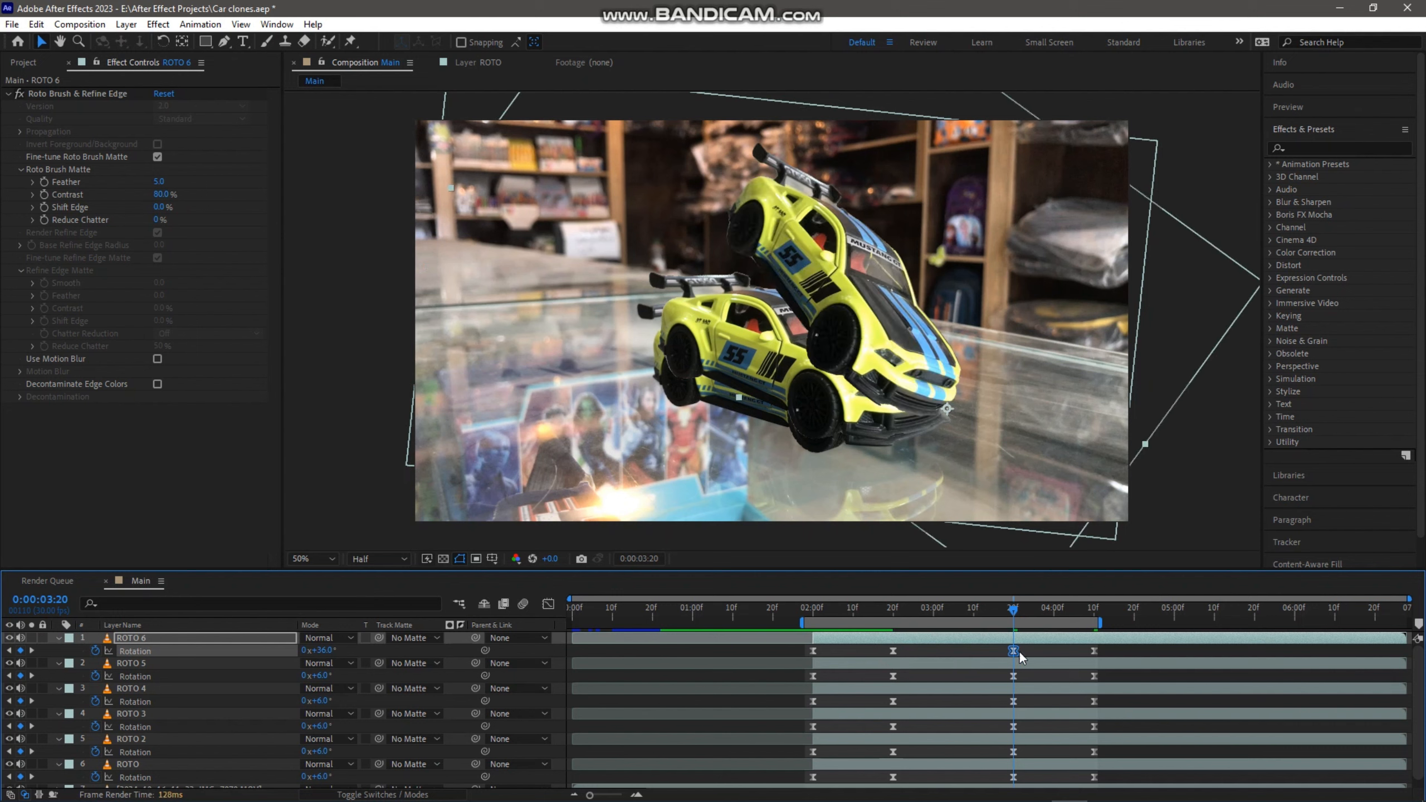
click(893, 676)
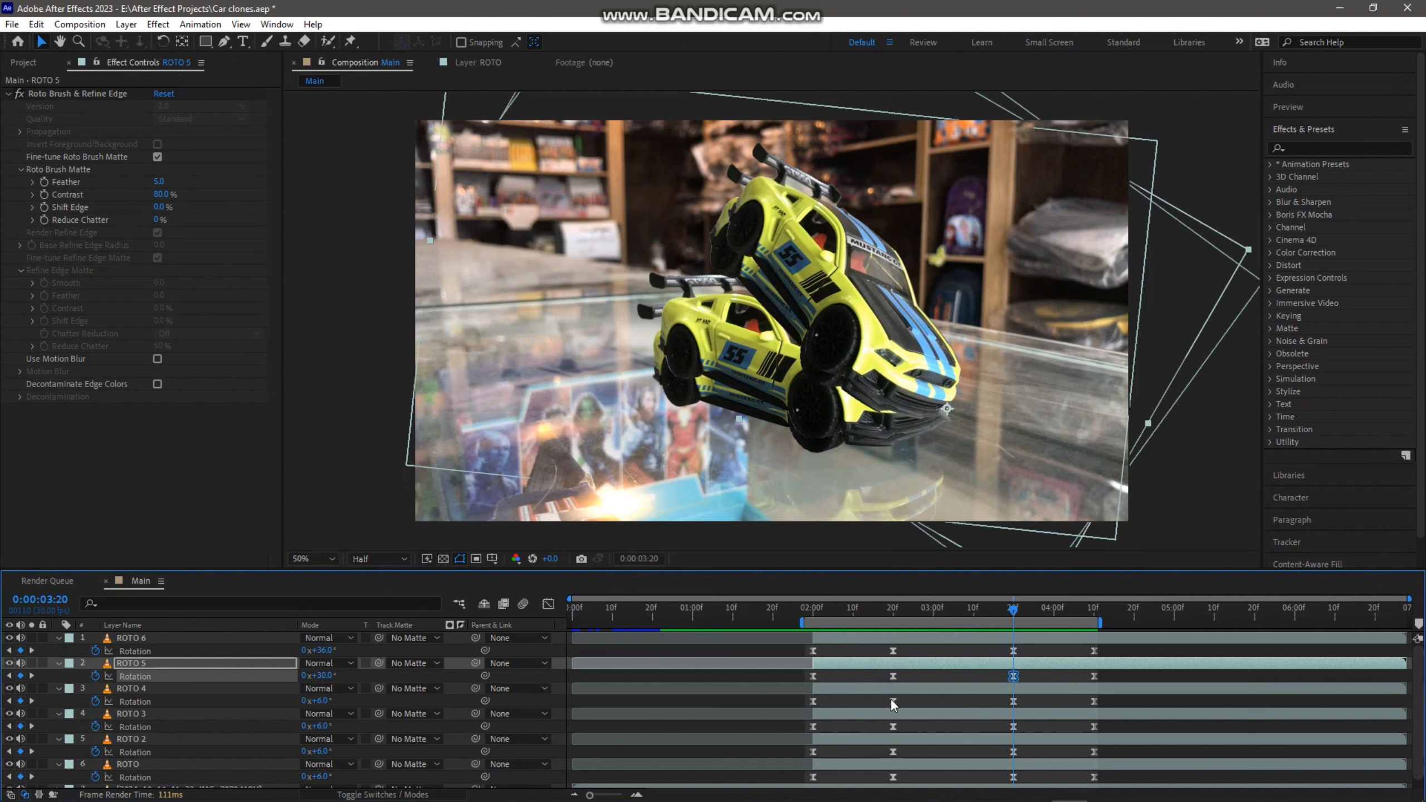
click(893, 701)
key(ctrl+c)
key(ctrl+v)
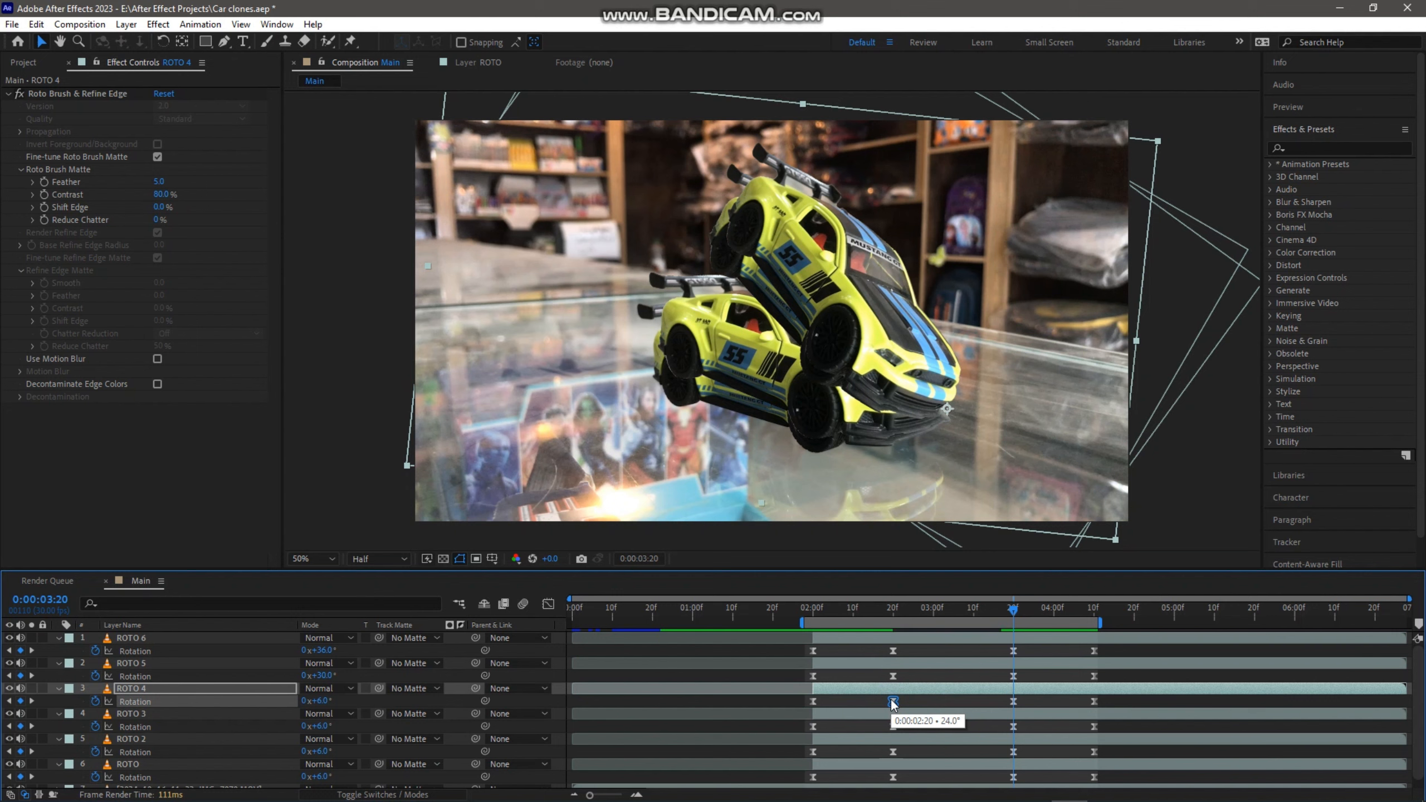
Copy the 0:00:02:20 rotation keyframes of ROTO 3, ROTO 2 and ROTO onto their keyframes at 0:00:03:20.
click(892, 728)
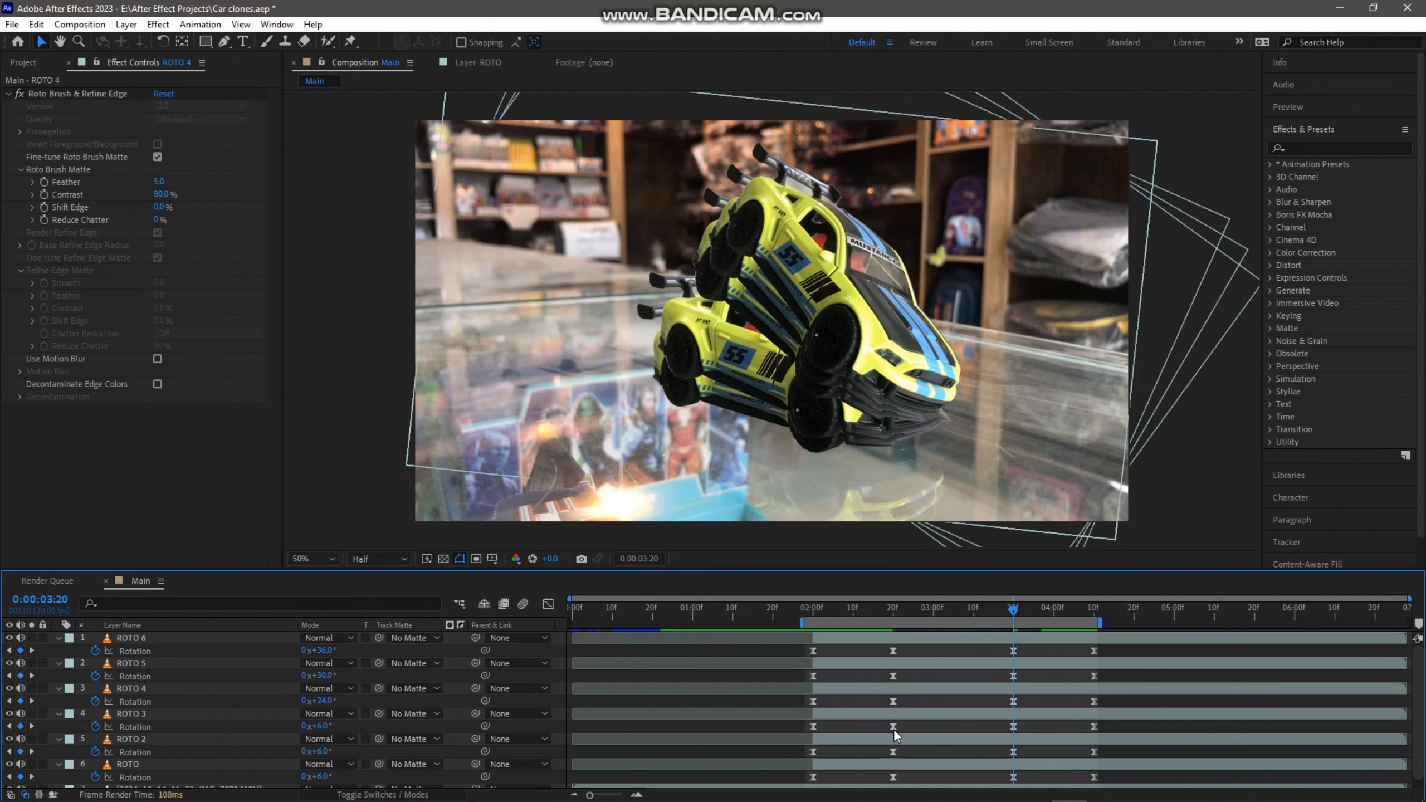
click(892, 727)
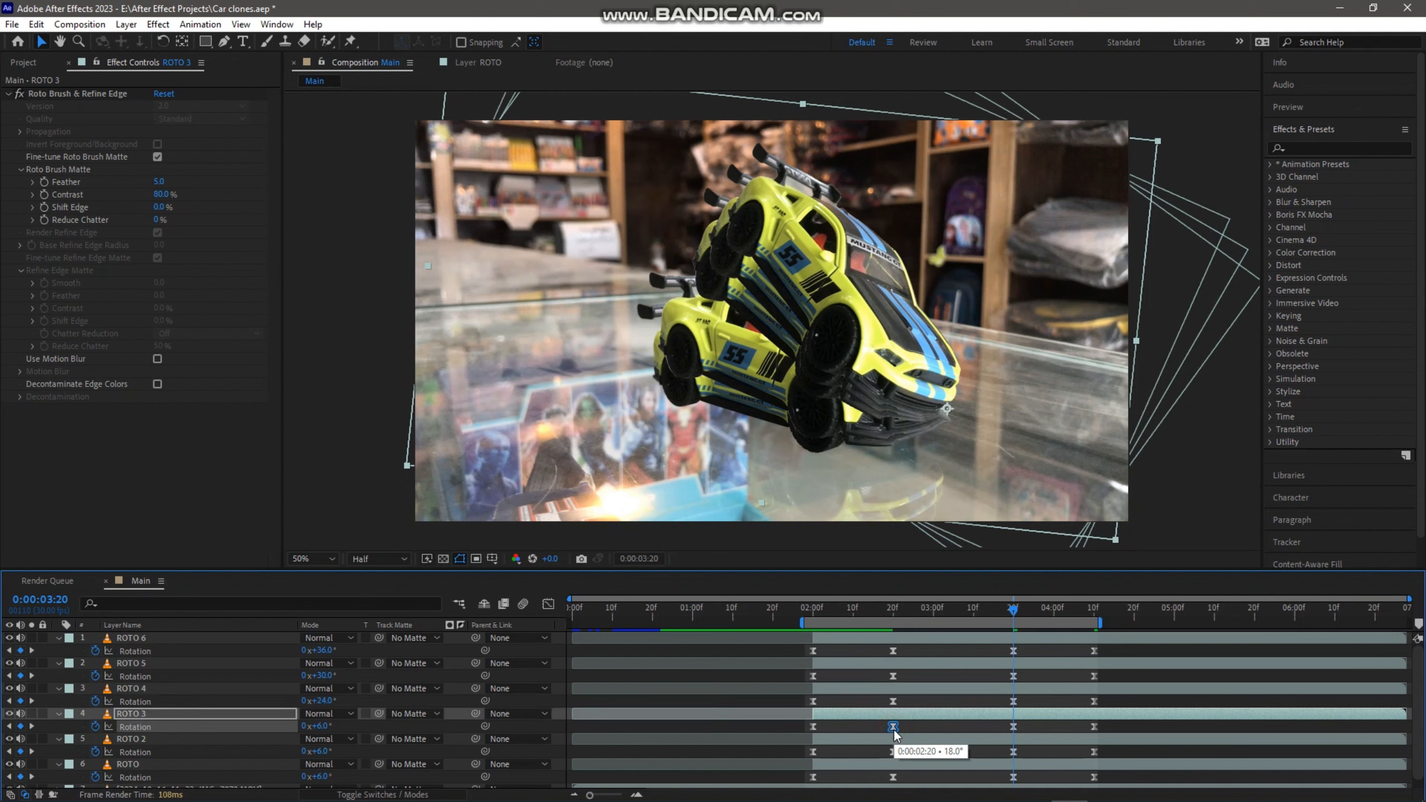
key(ctrl+c)
key(ctrl+v)
click(893, 752)
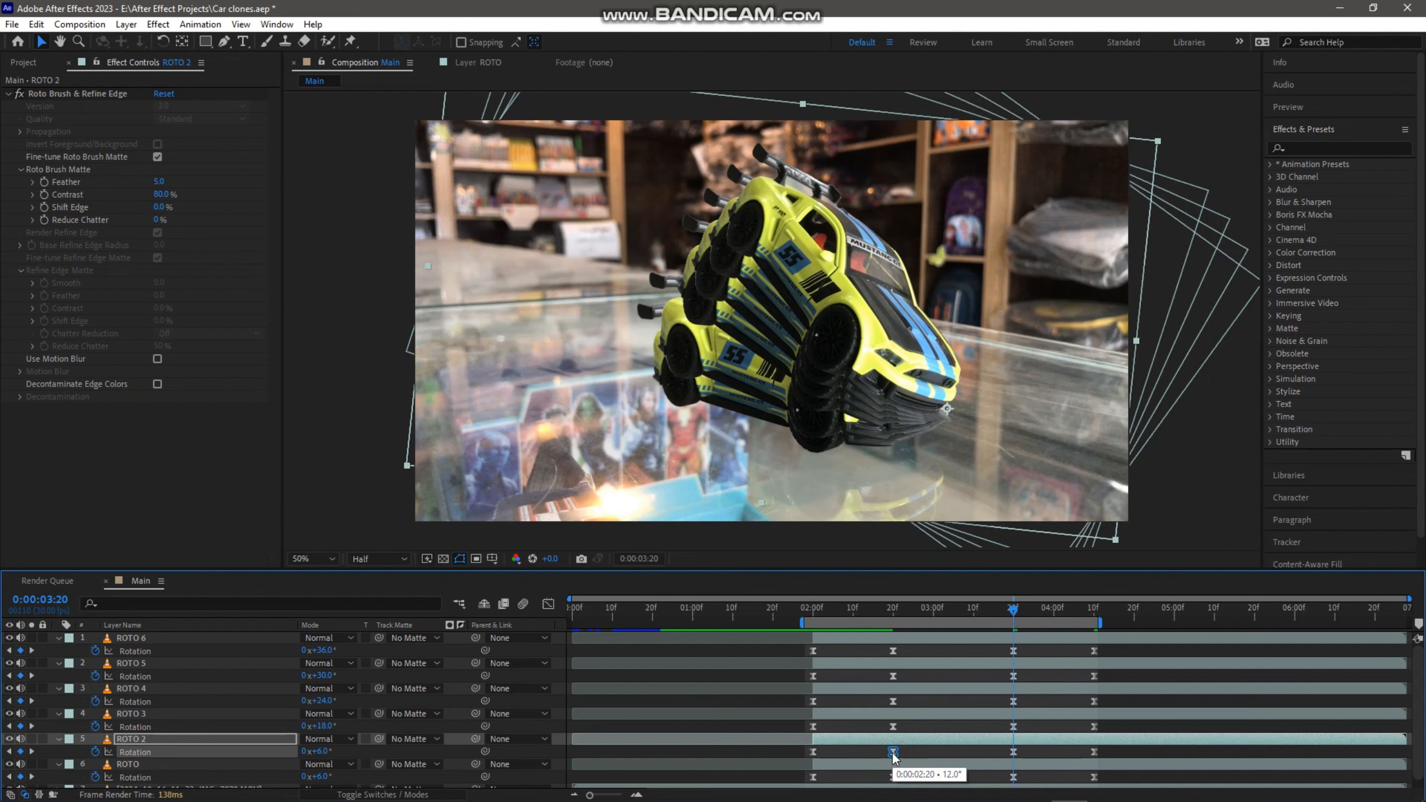
key(ctrl+c)
key(ctrl+v)
click(893, 777)
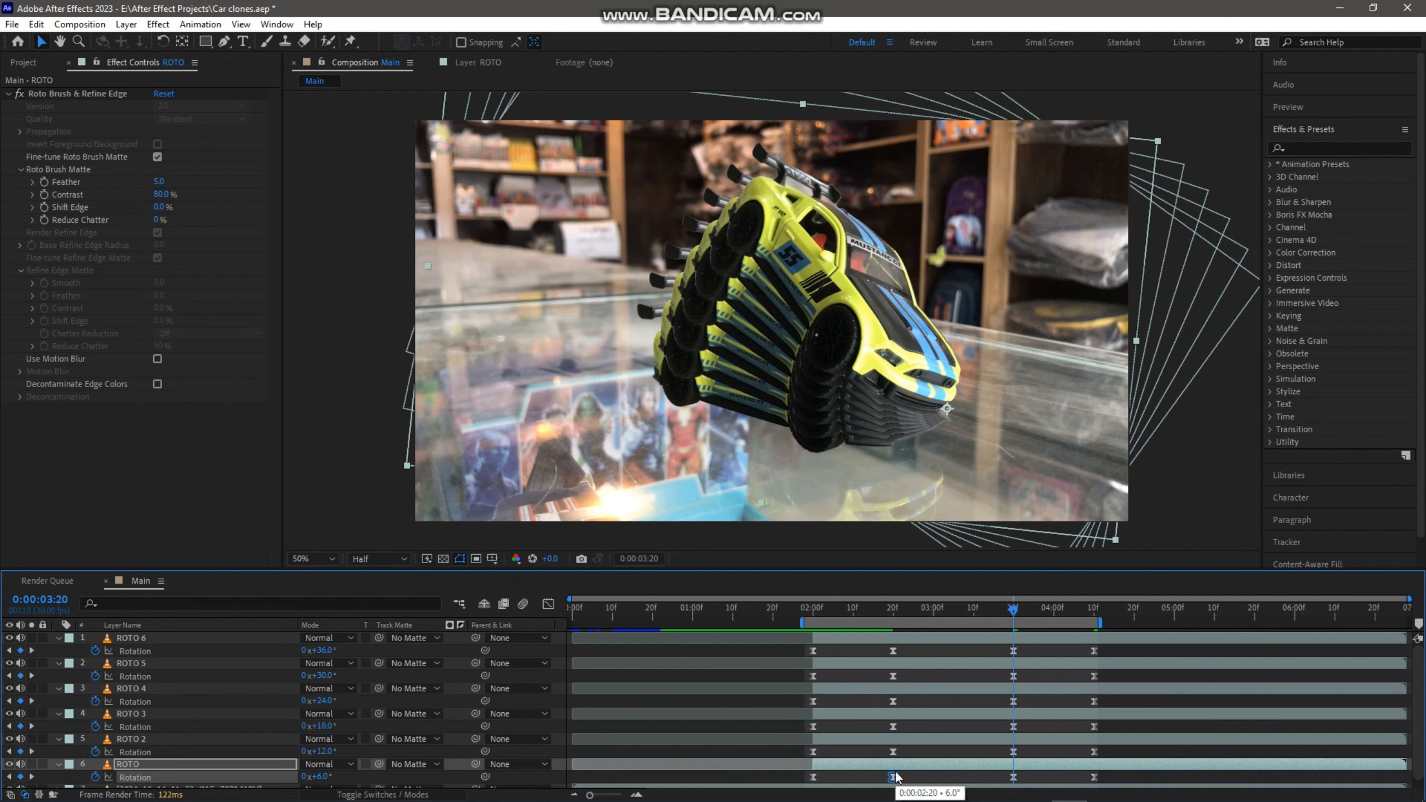
key(ctrl+c)
key(ctrl+v)
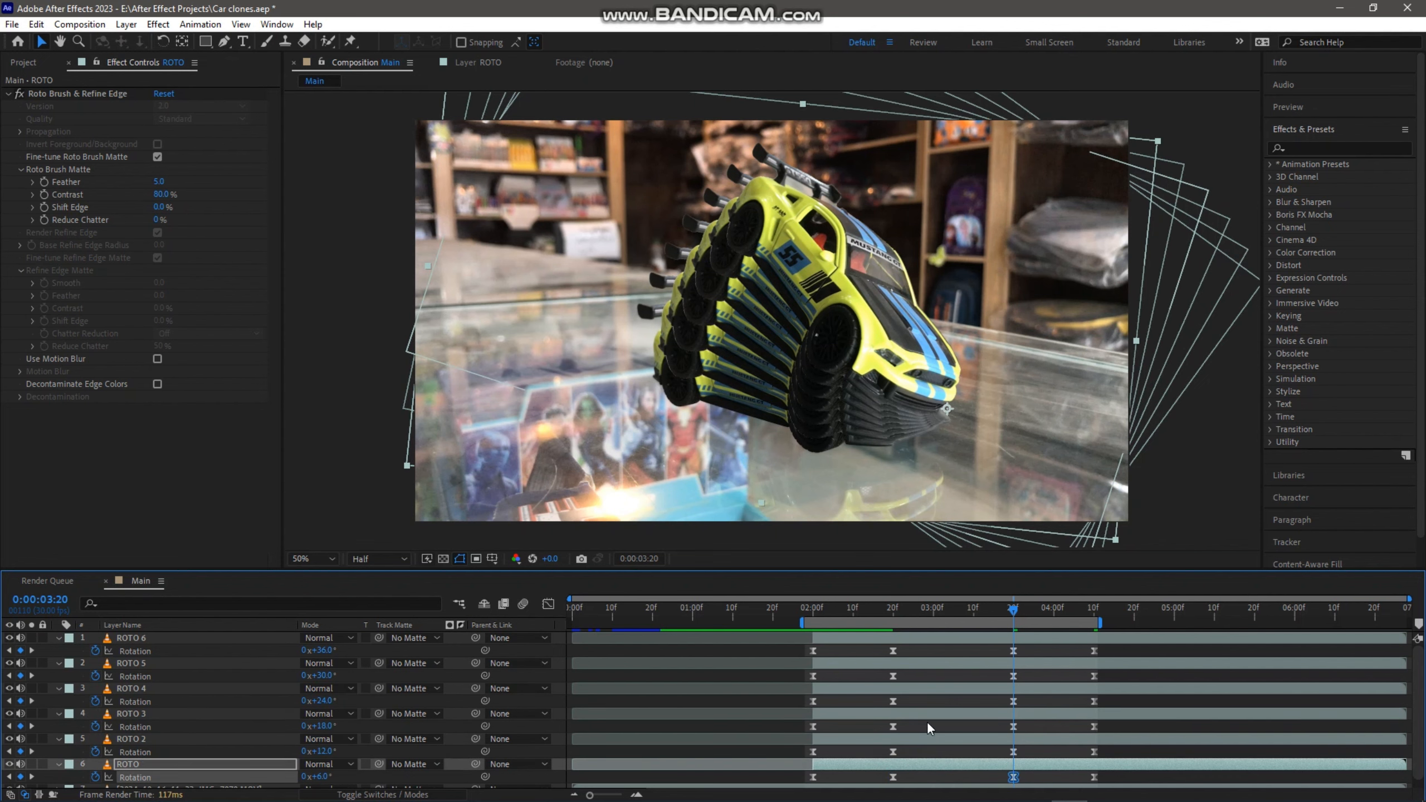
Extend the work area's start back to 0:00:00:00 and preview the clone animation from the beginning.
scroll(928, 725, down, 1)
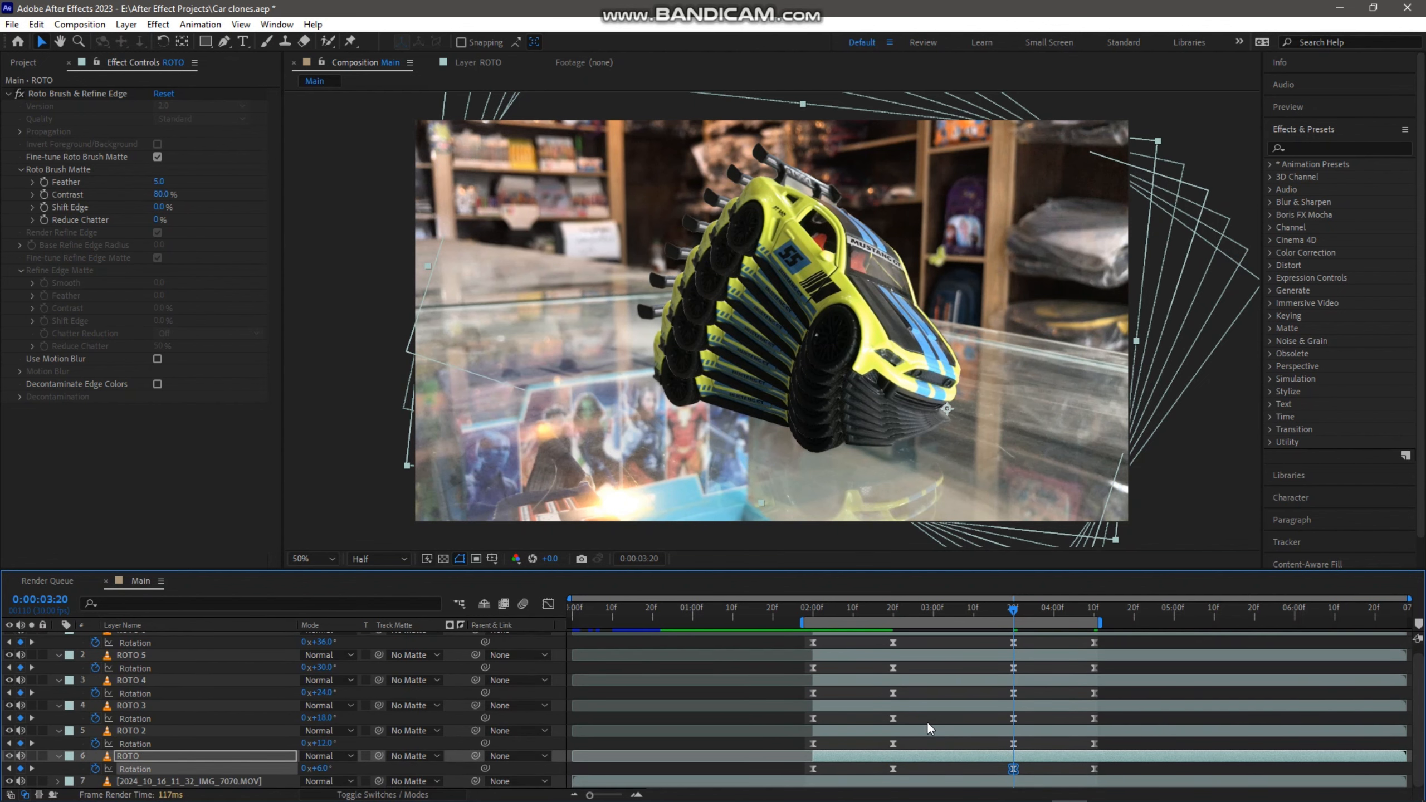
click(807, 604)
key(space)
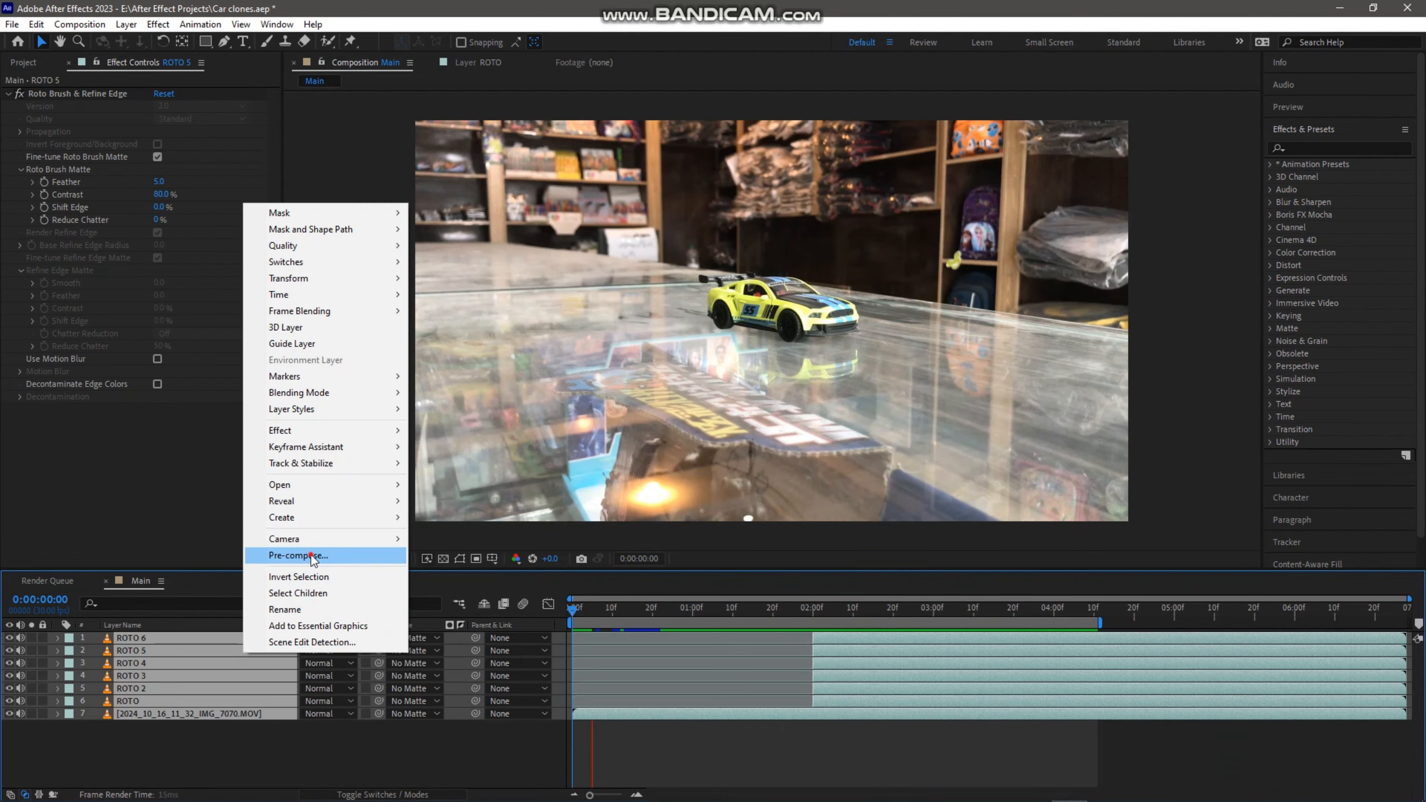
Pre-compose the six ROTO layers and the source footage into a new composition named car clones.
click(312, 556)
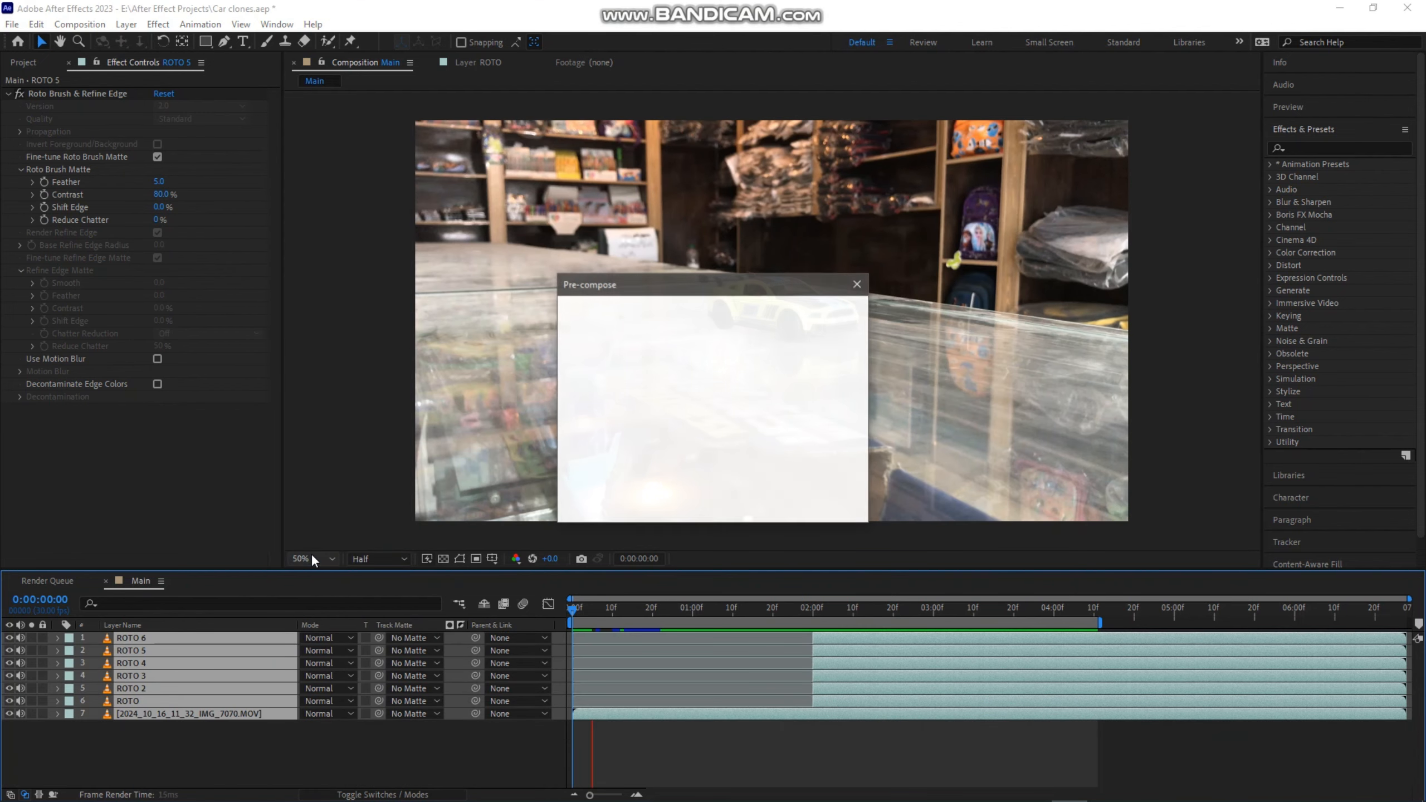
text(car)
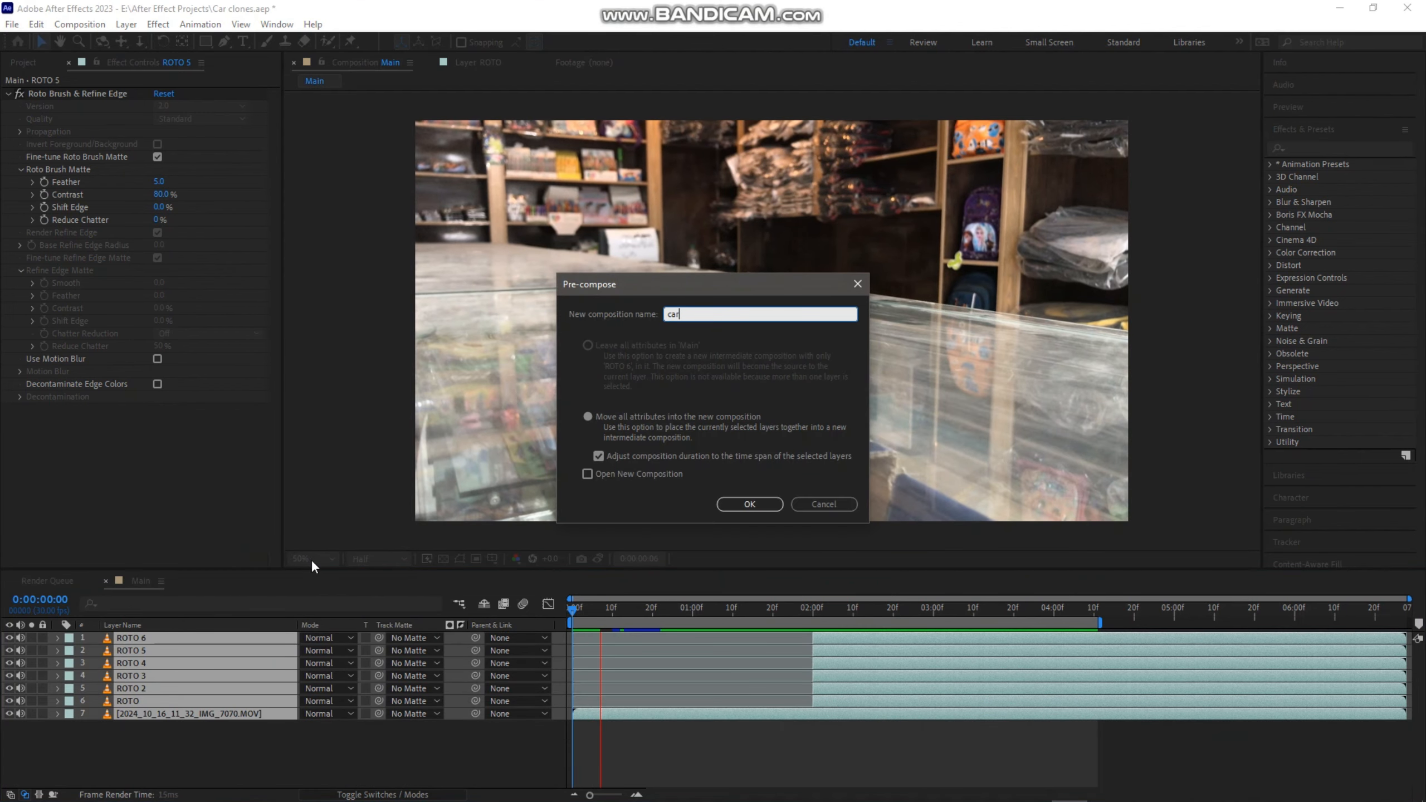
text( clo)
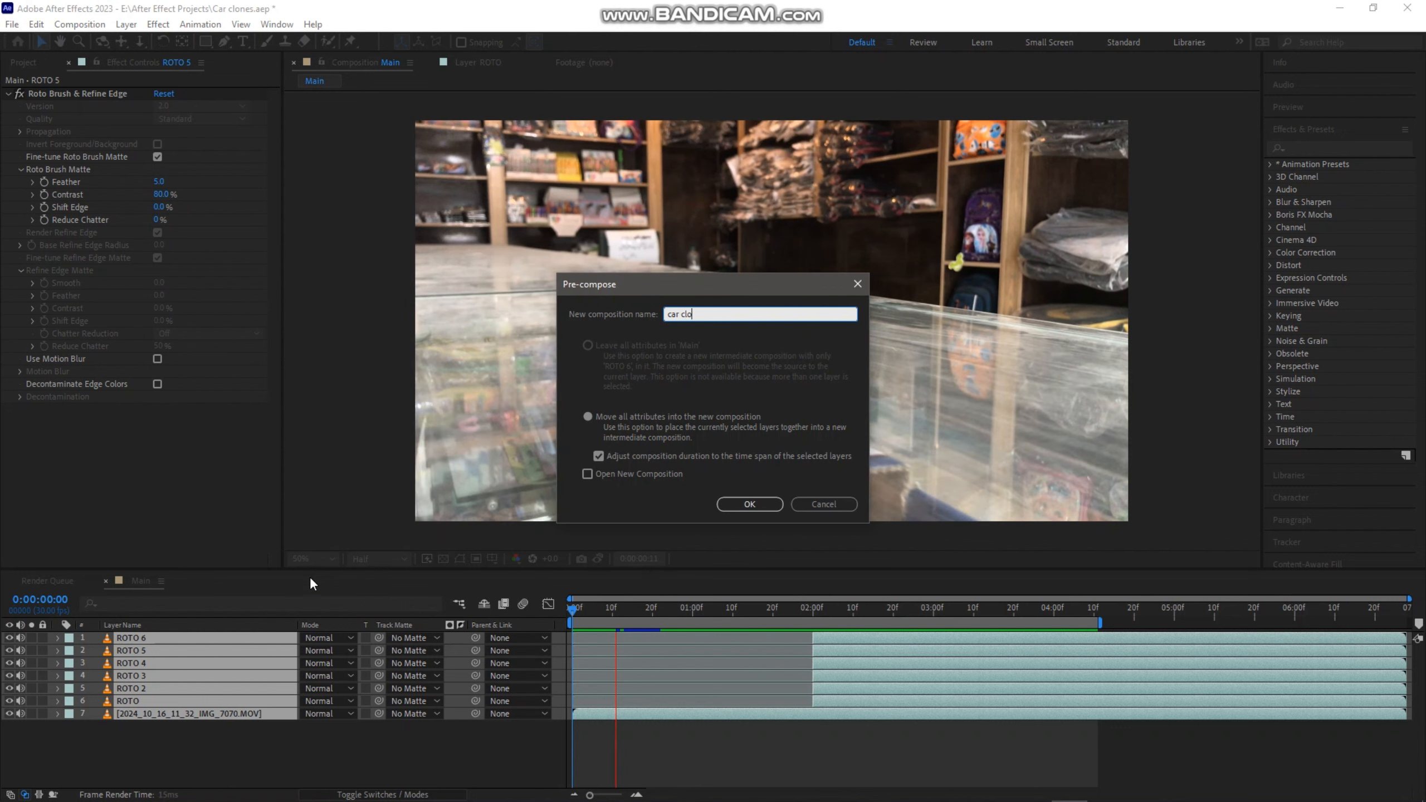
text(nes)
key(Return)
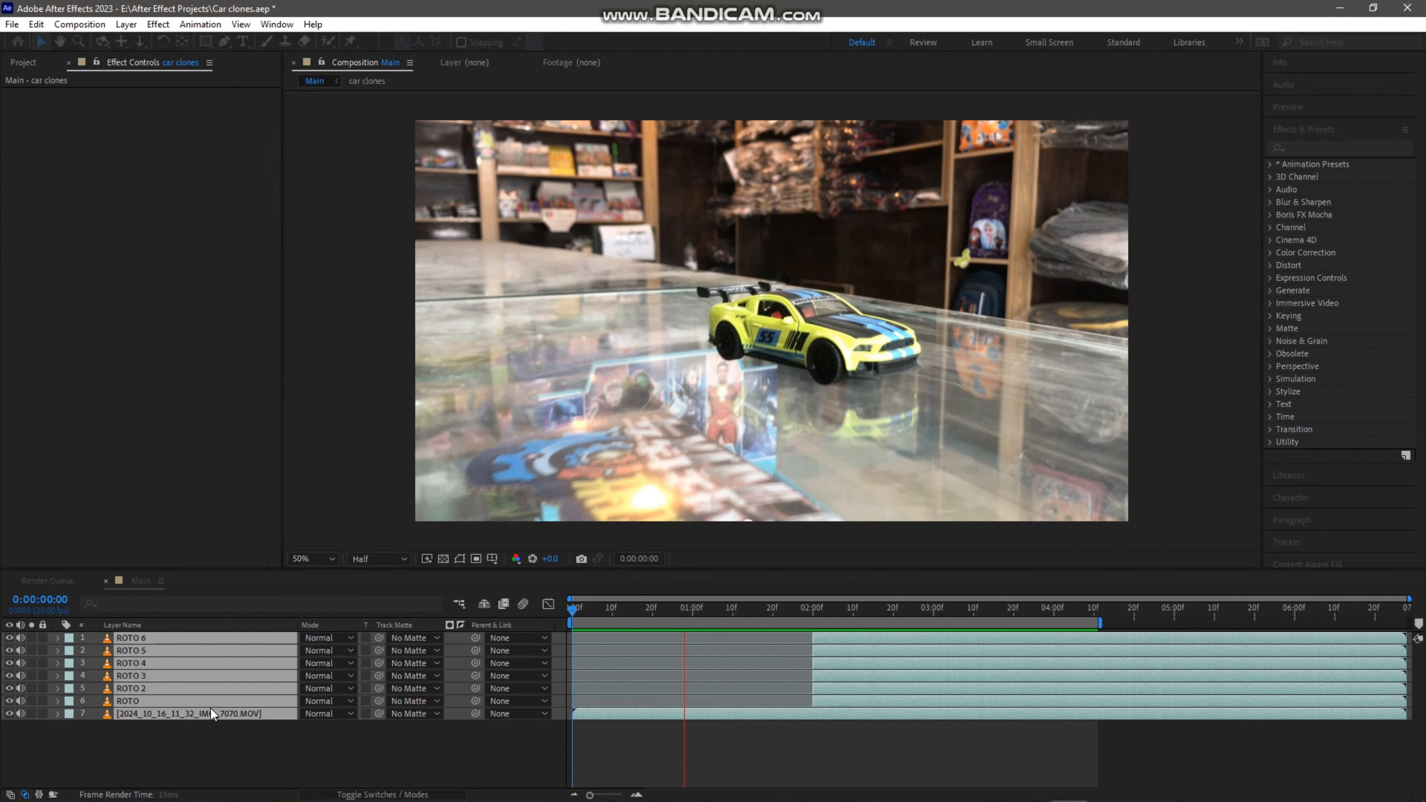
Enable time remapping on the car clones layer and add a Time Remap keyframe at 0:00:02:00.
right_click(272, 640)
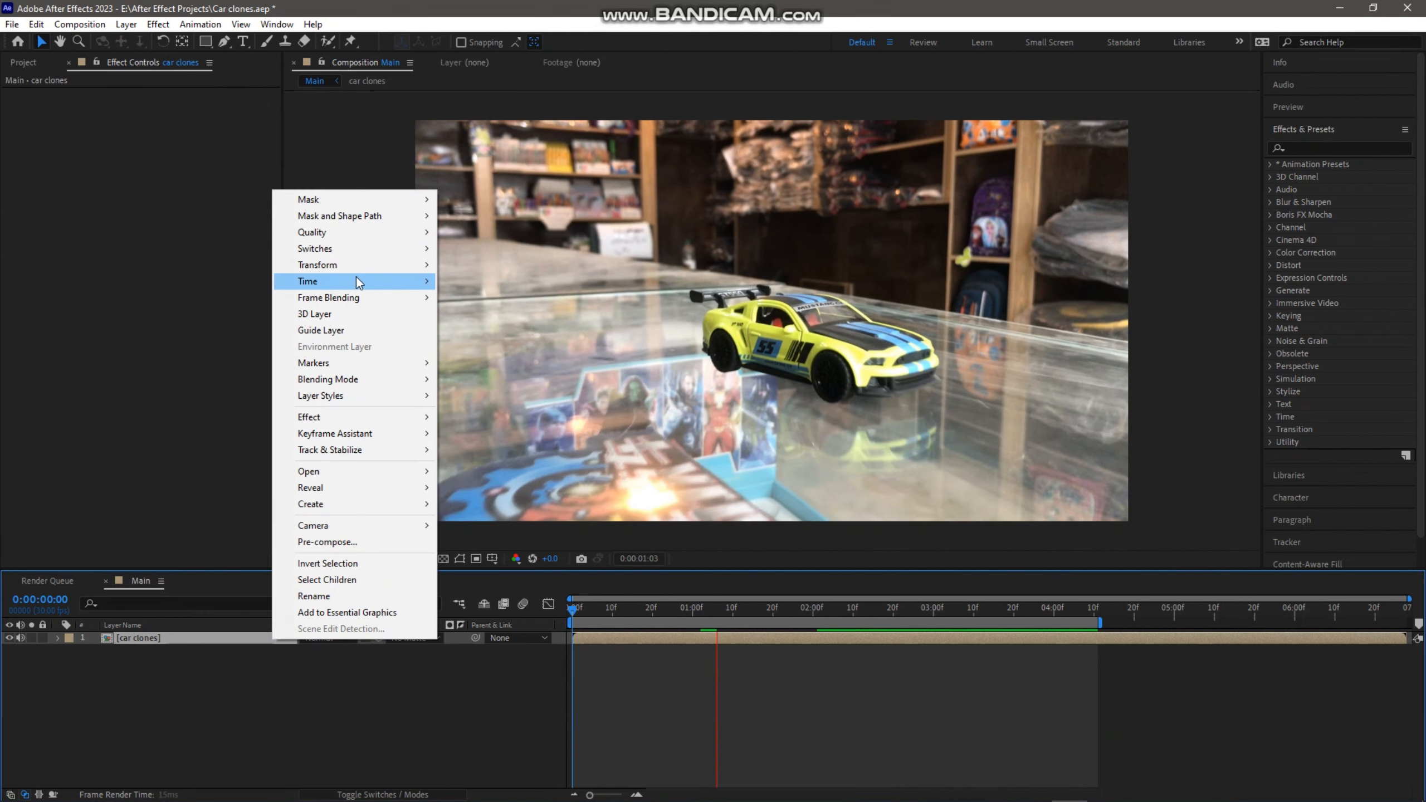
mouse_move(357, 281)
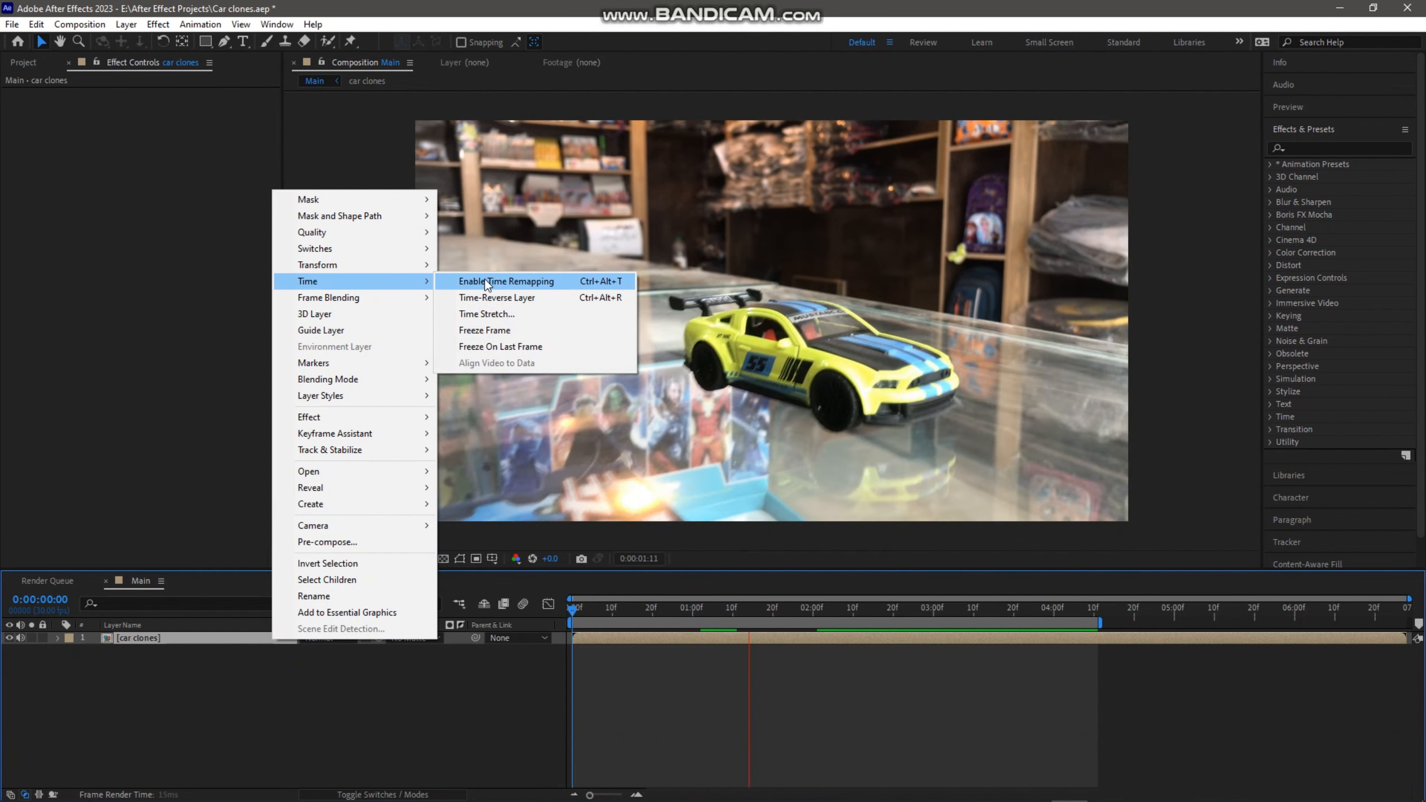
click(484, 280)
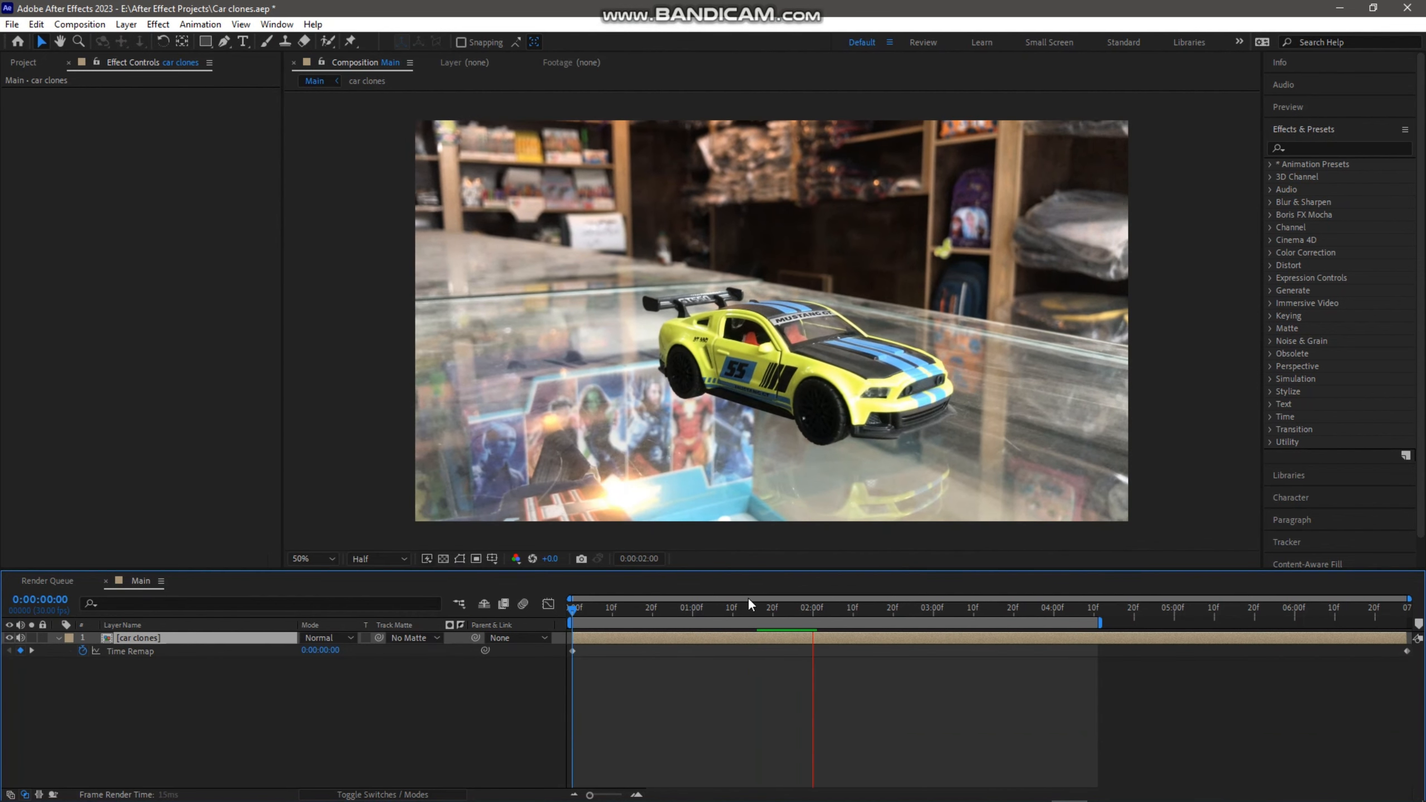
click(762, 607)
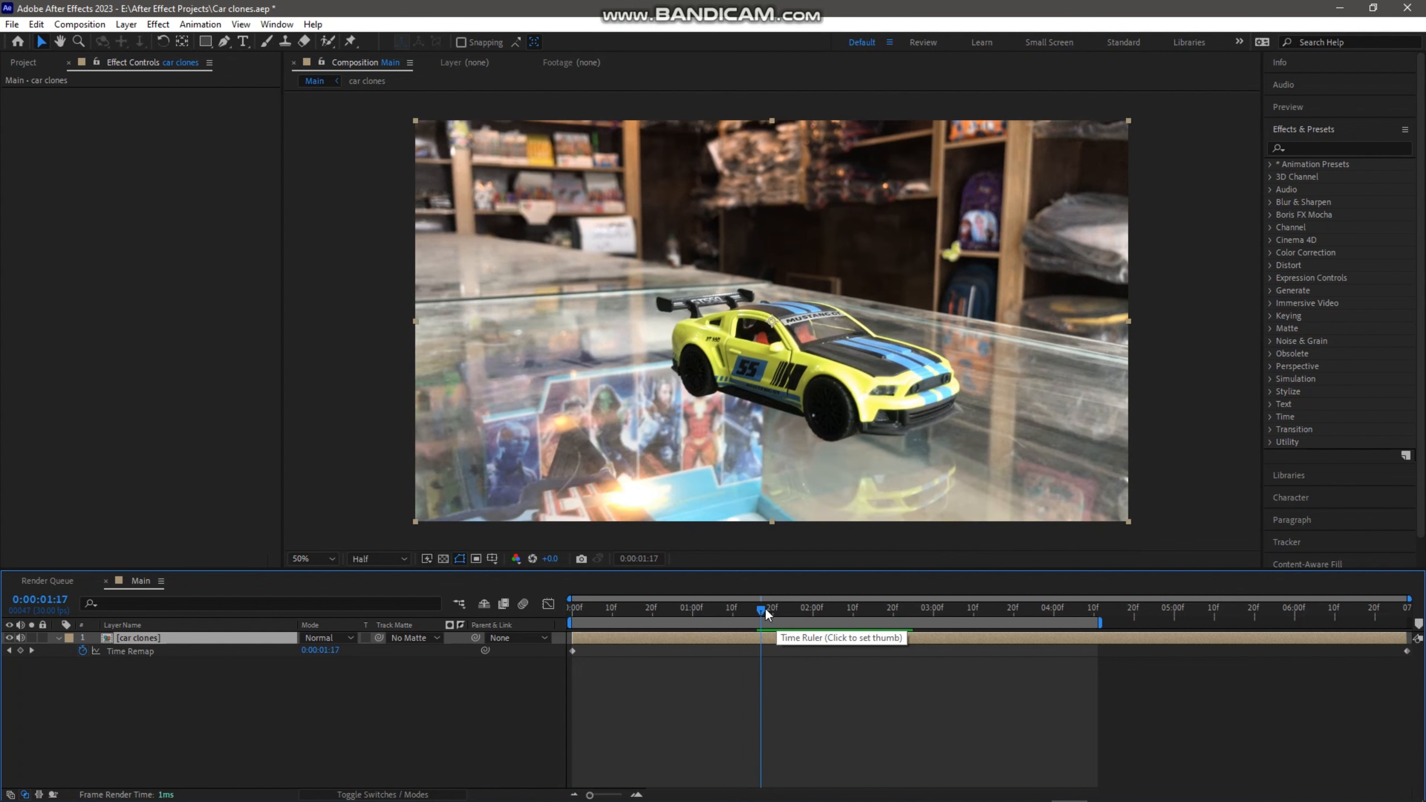
drag(763, 608, 816, 638)
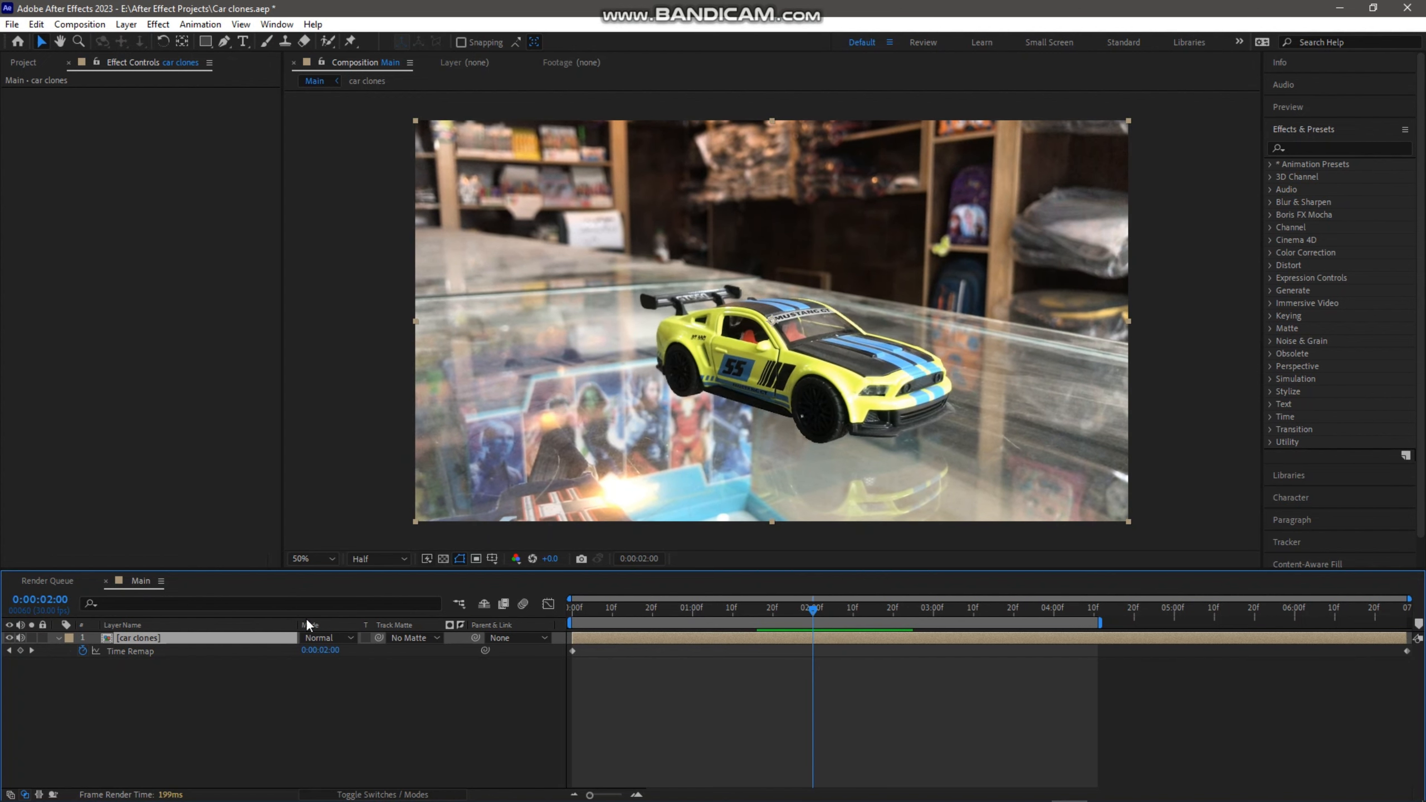
click(21, 651)
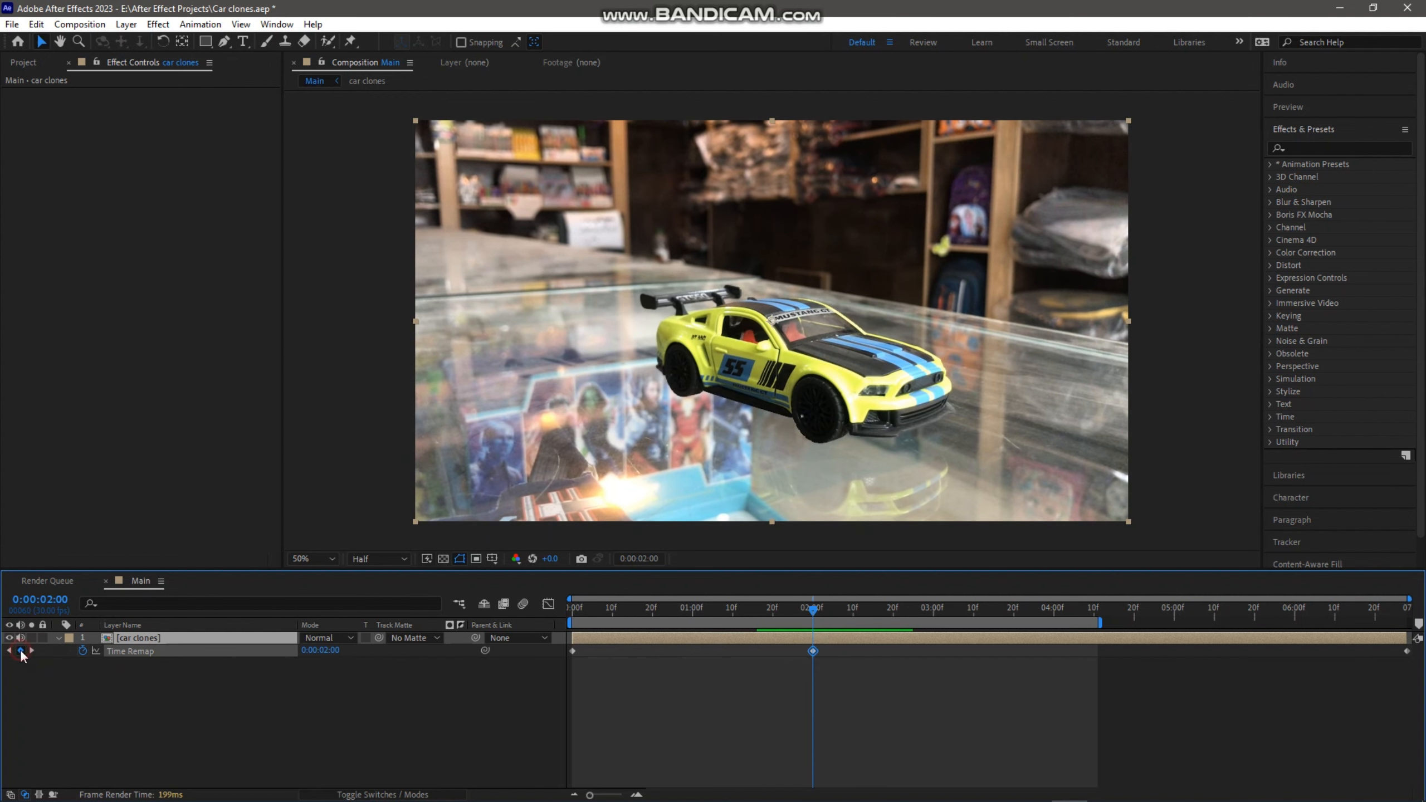
Shift the middle and last Time Remap keyframes earlier together, placing the middle one at about 0:00:00:14, and ease the first keyframe.
drag(790, 684, 1412, 645)
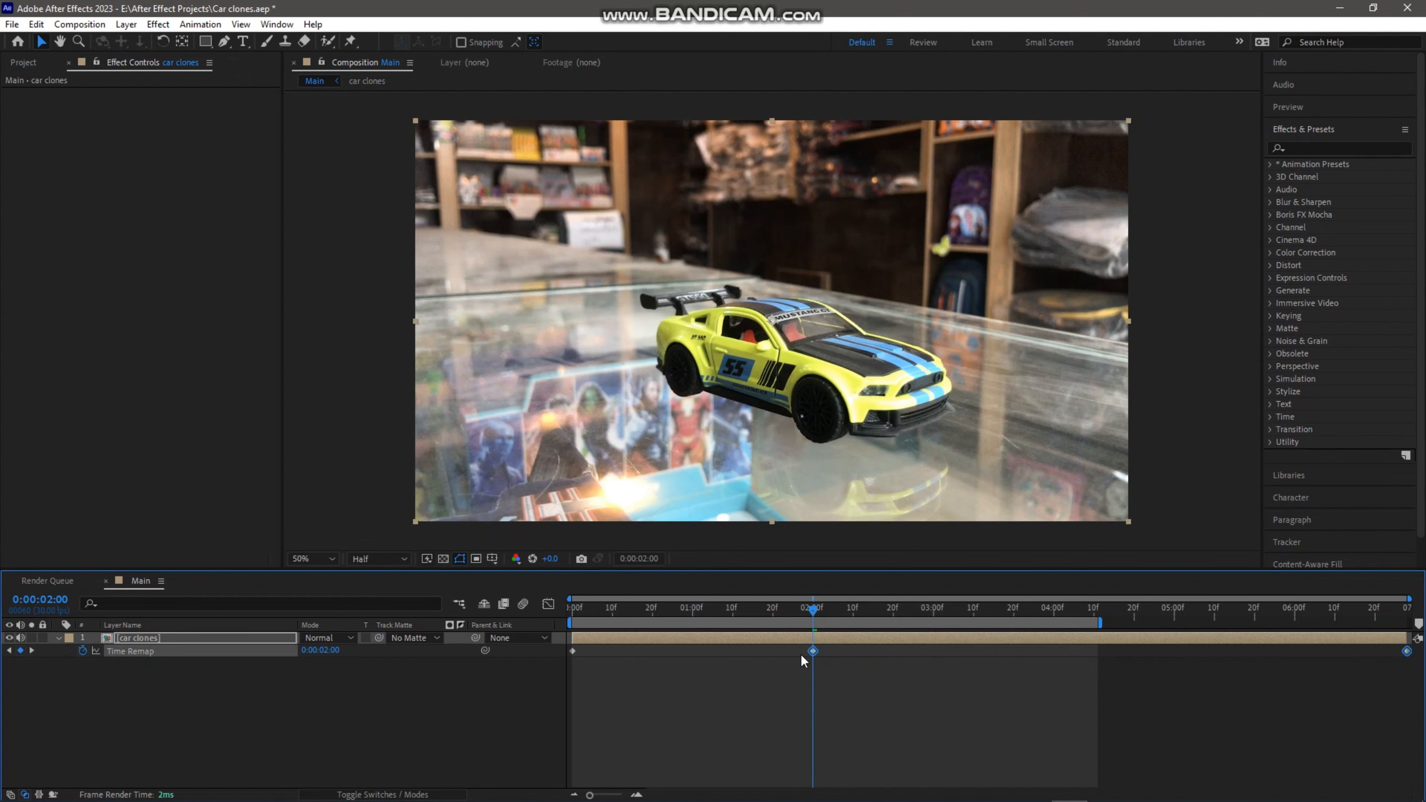
drag(811, 652, 566, 655)
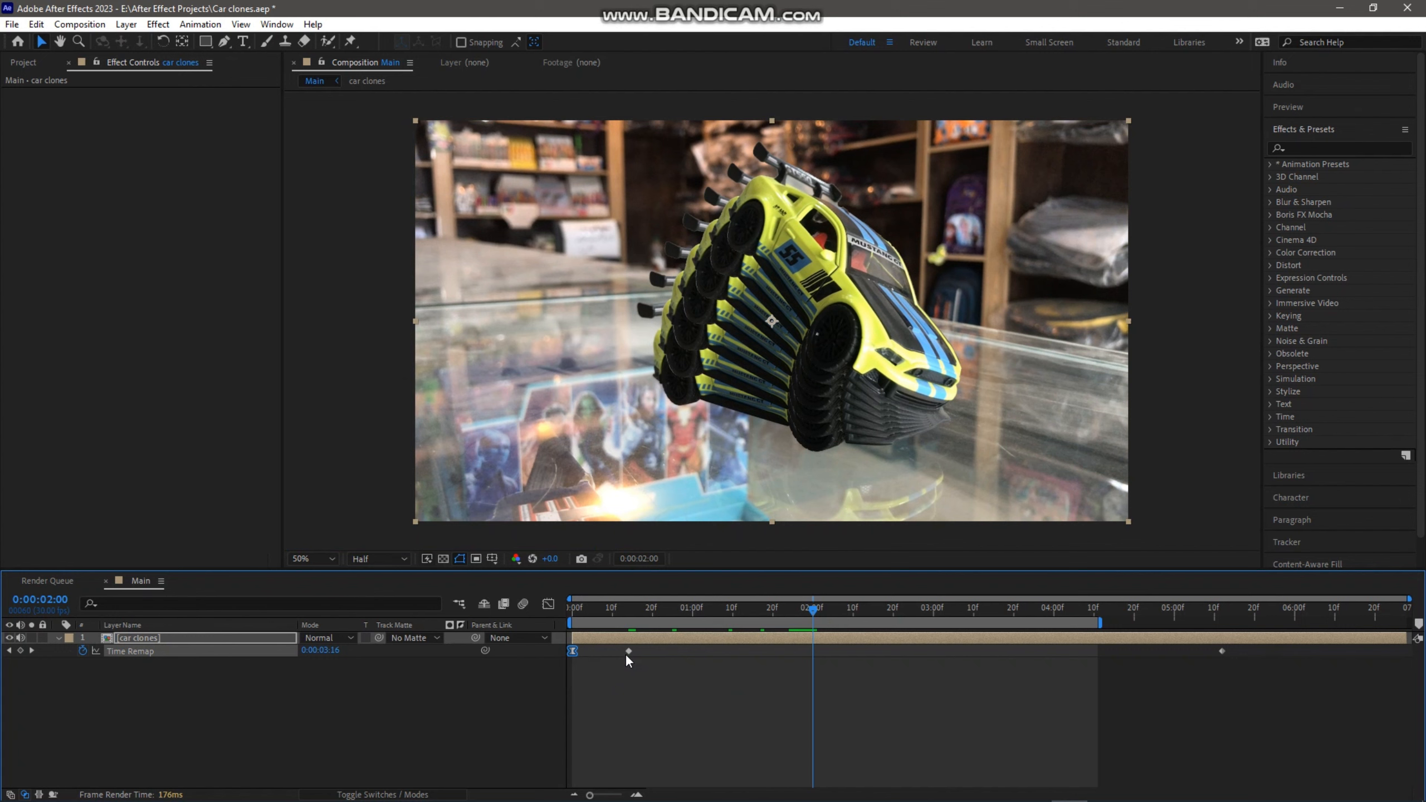
In the Time Remap speed graph, lower the middle keyframe's incoming handle to the flat speed level and lengthen it for a smooth slowdown.
click(548, 605)
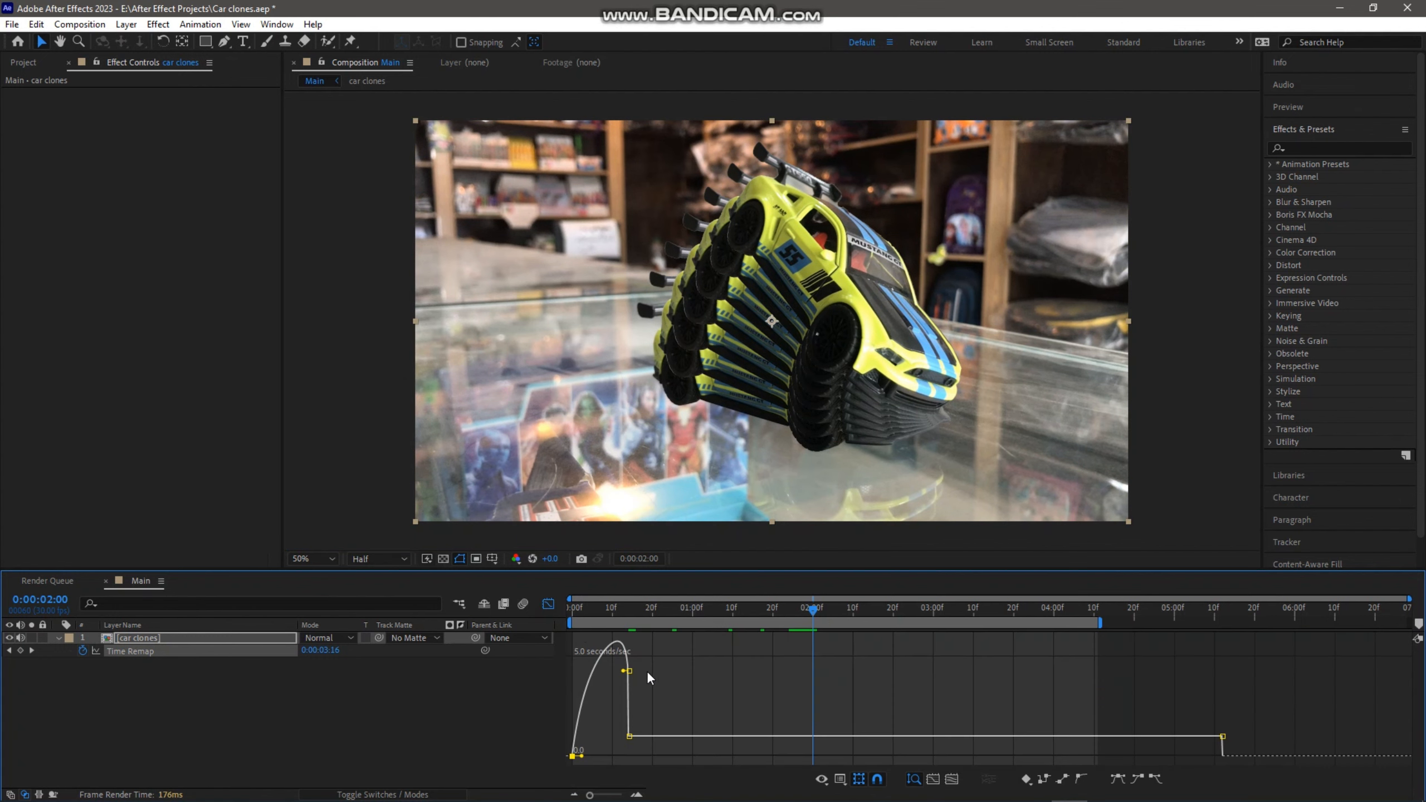
drag(627, 671, 614, 743)
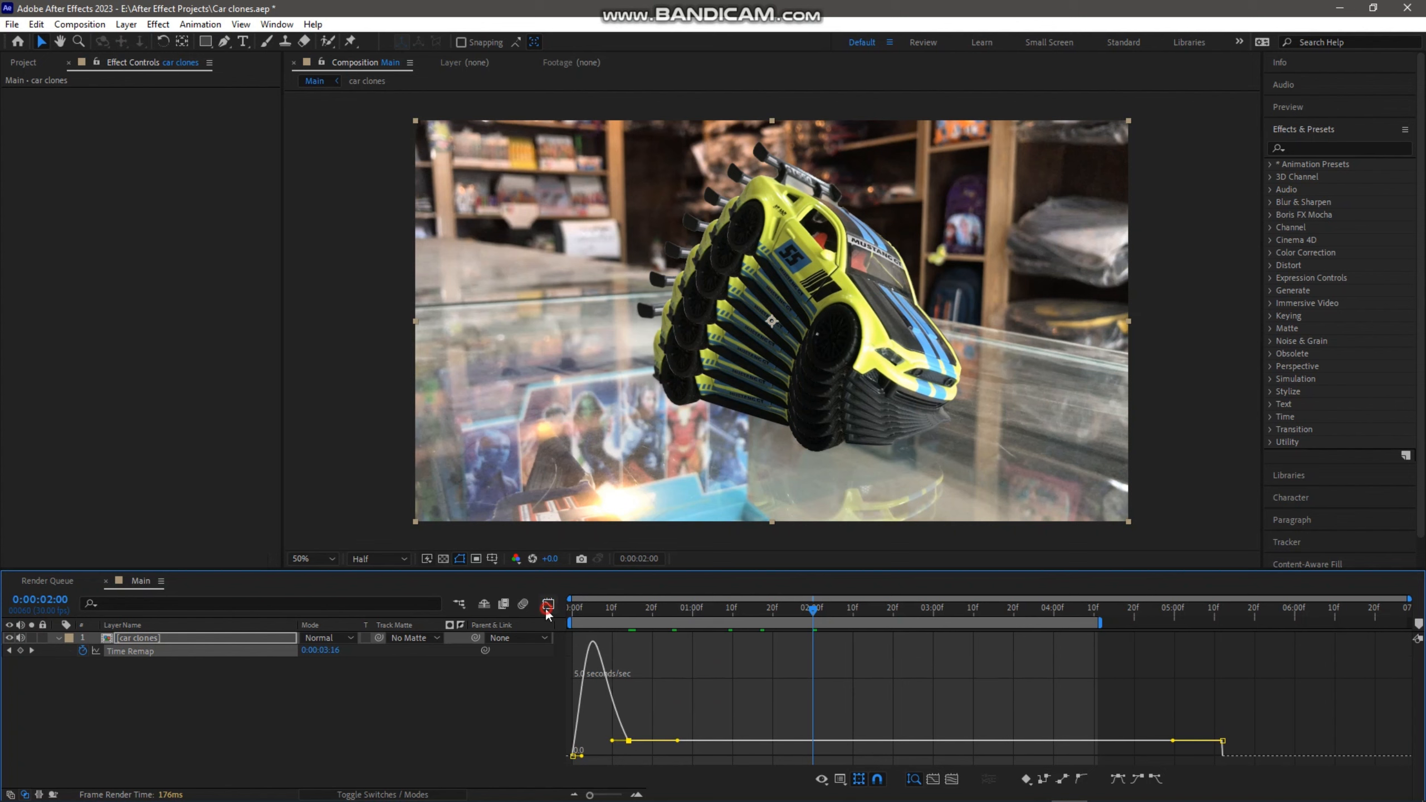
click(549, 605)
Move the middle Time Remap keyframe to about 0:00:00:19 and preview from the beginning with the work area ending at about 0:00:04:00.
click(611, 615)
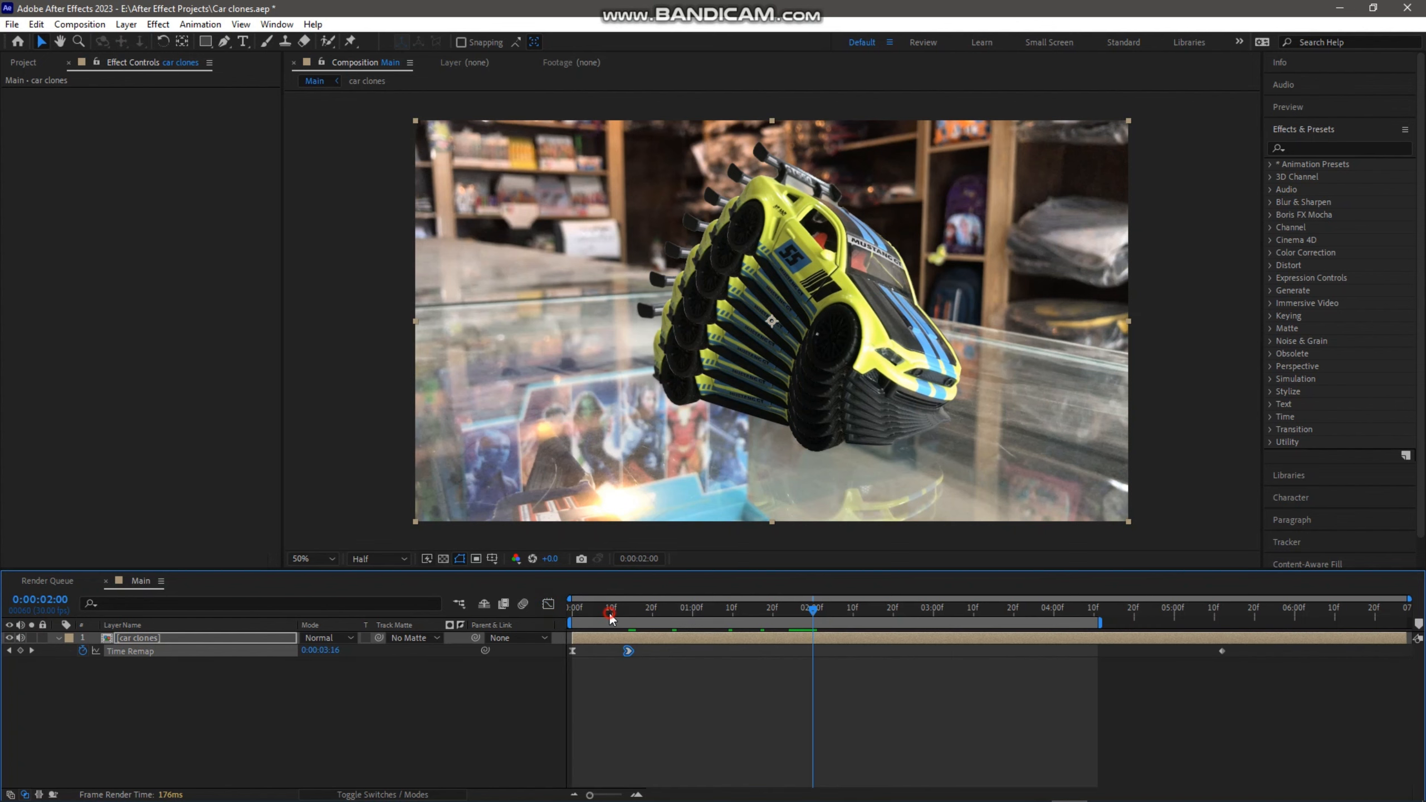
drag(611, 615, 417, 579)
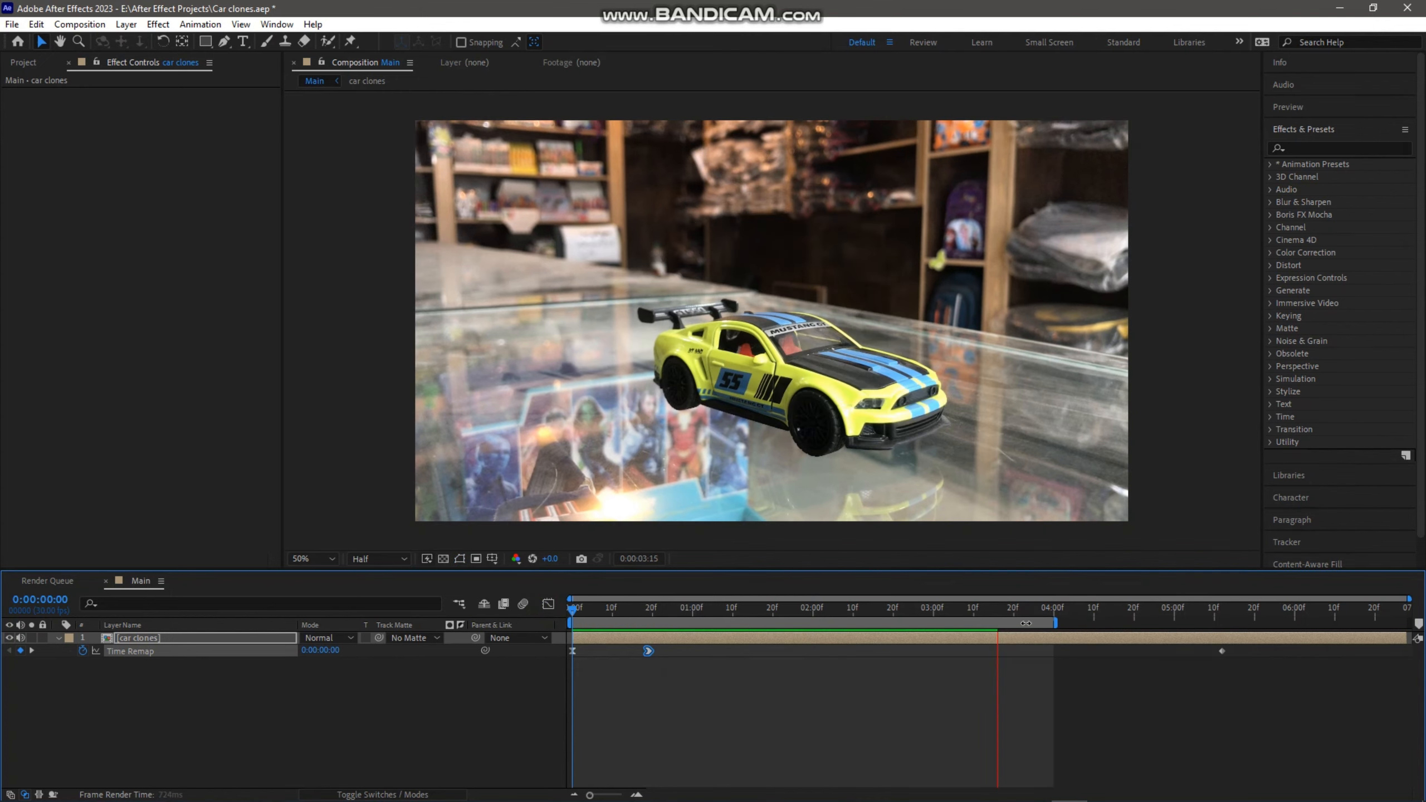
drag(960, 615, 457, 642)
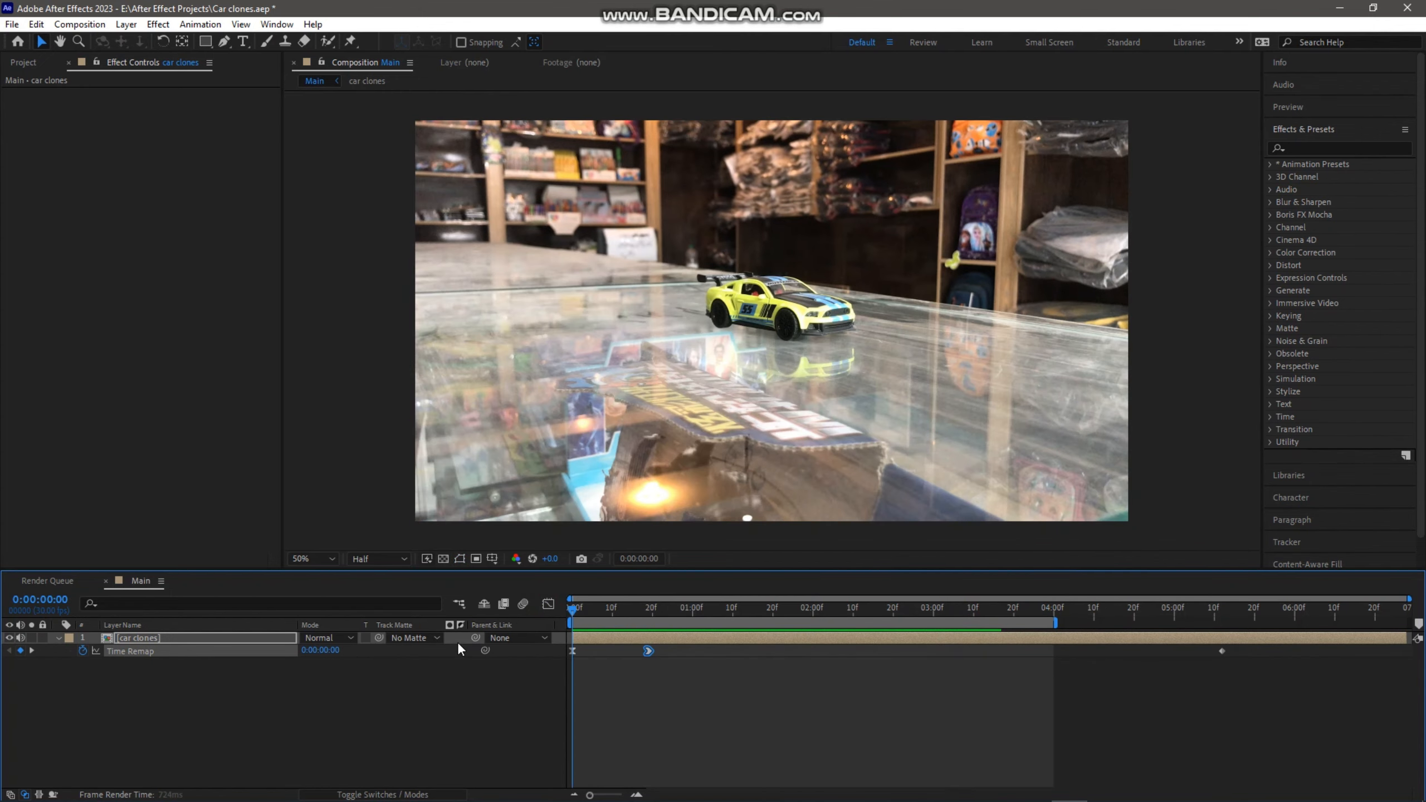
key(space)
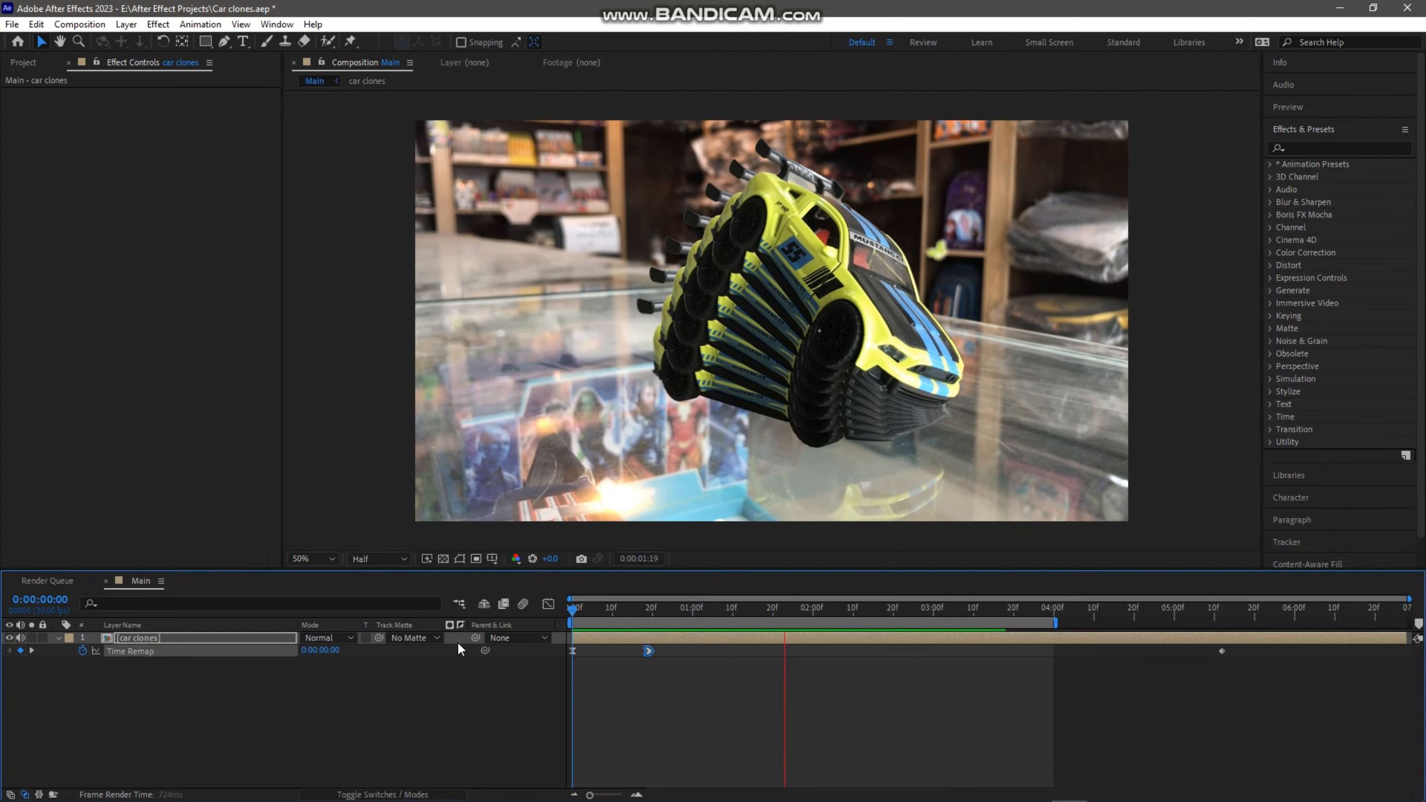